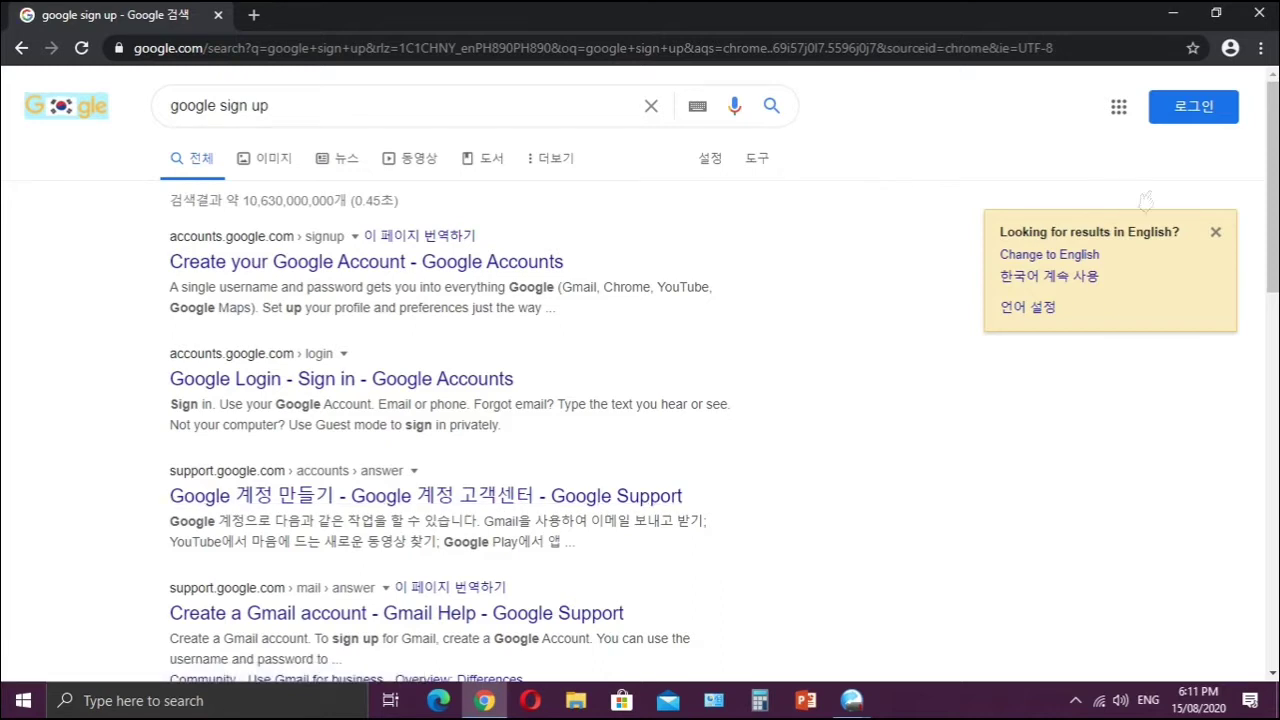
From Google sign-in, dismiss the translation offer and start creating a personal account.
click(1180, 112)
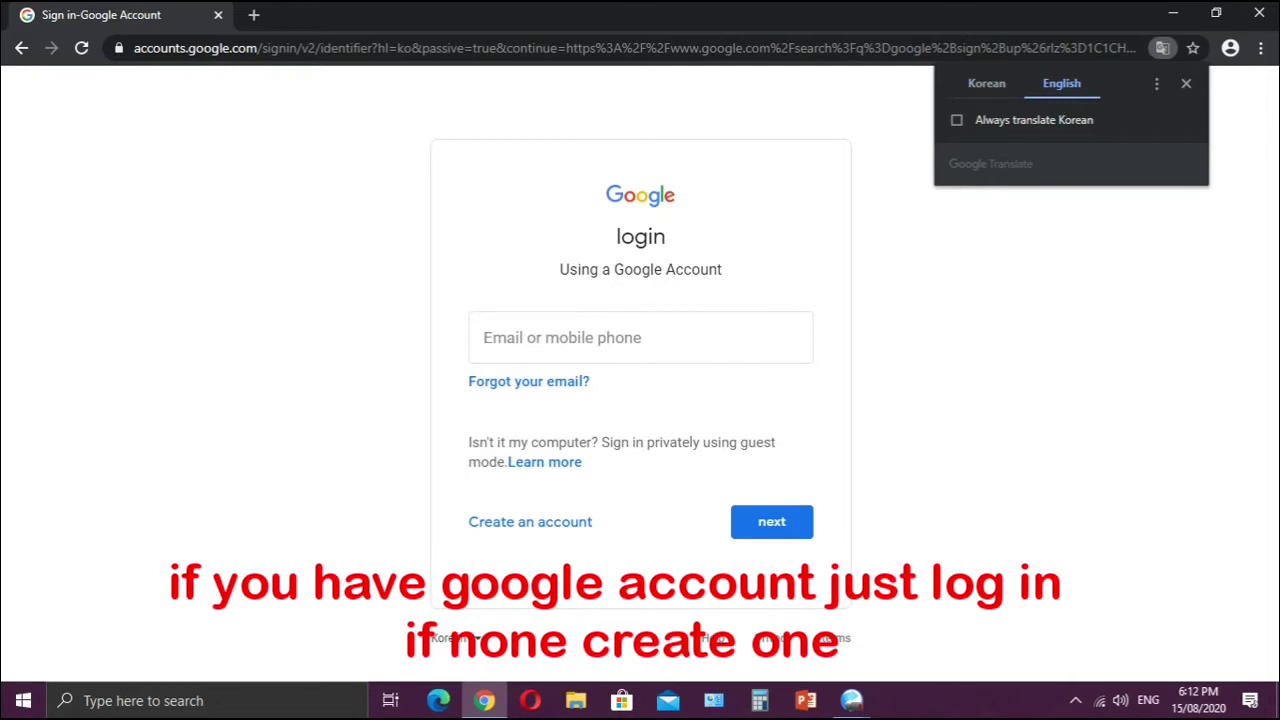
click(481, 340)
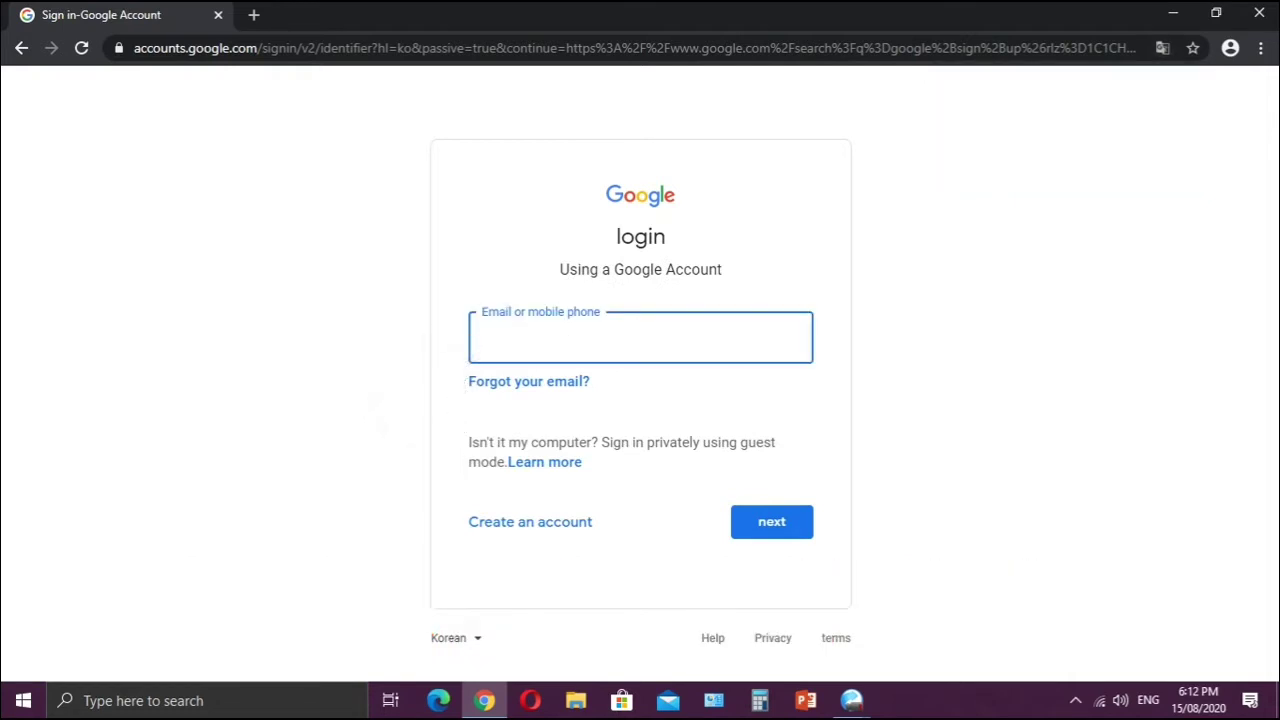
click(530, 521)
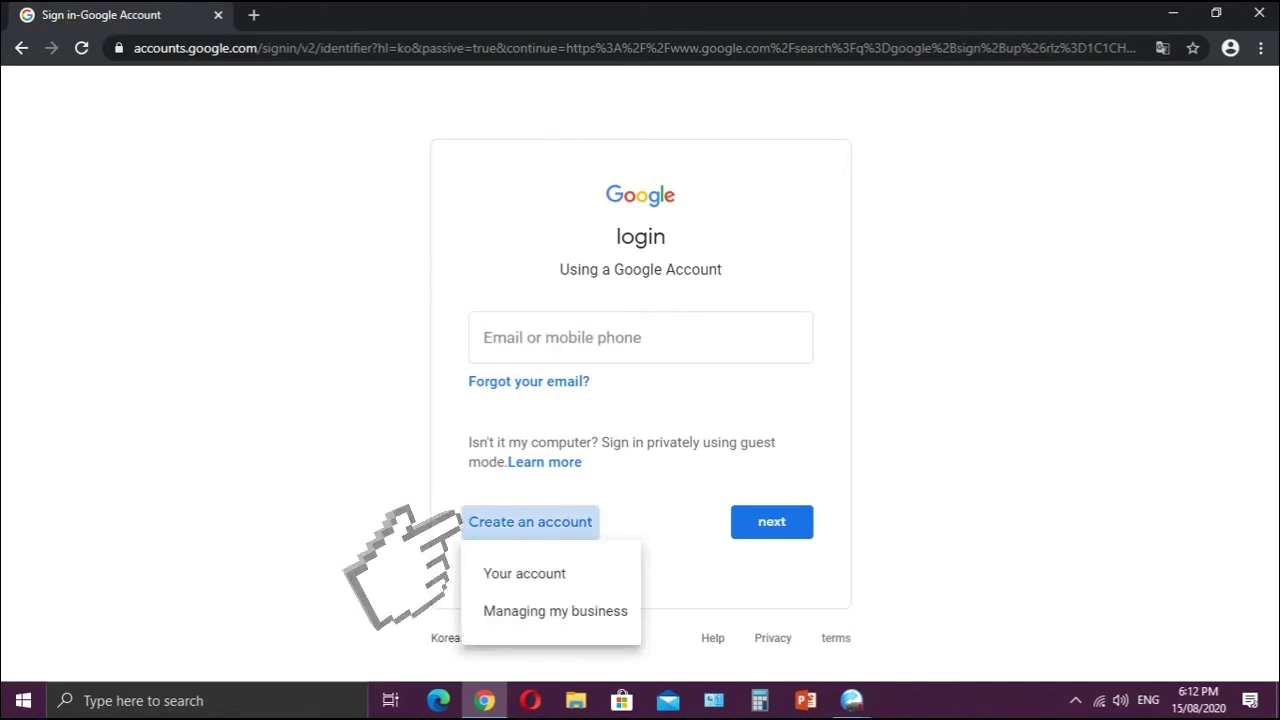
click(524, 573)
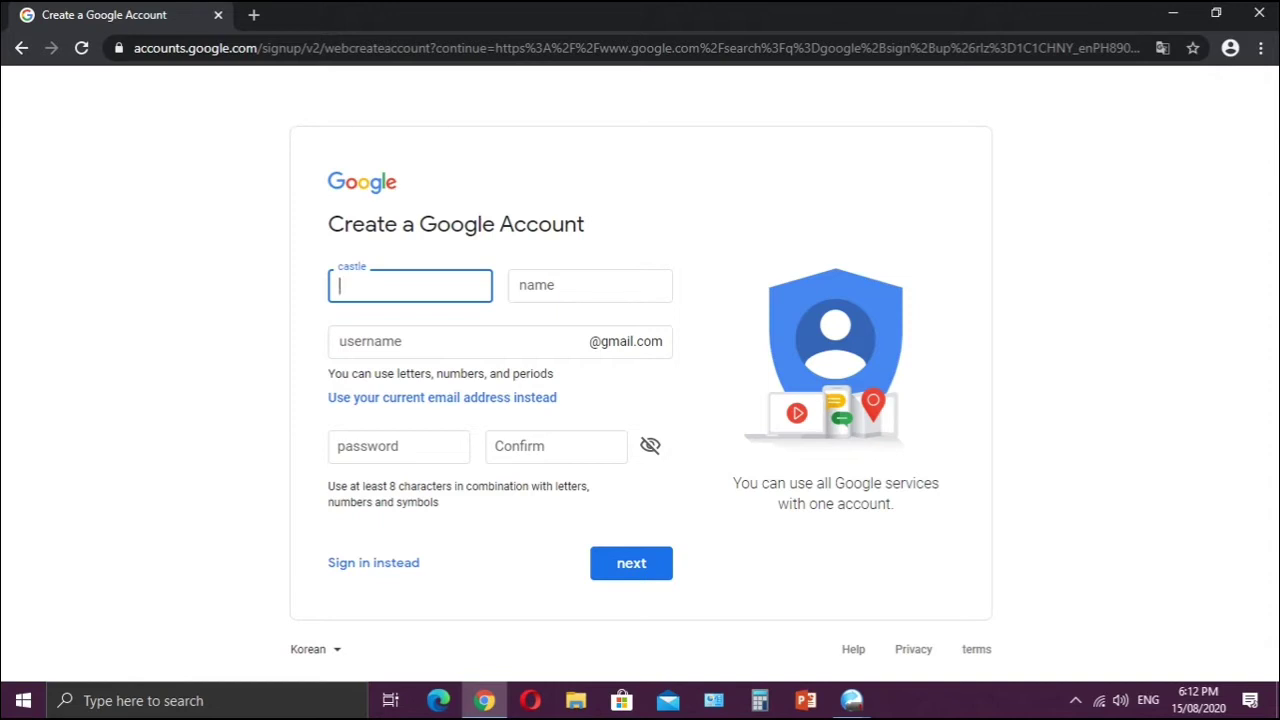
Enter the account's first and last name and the desired username.
text(tv)
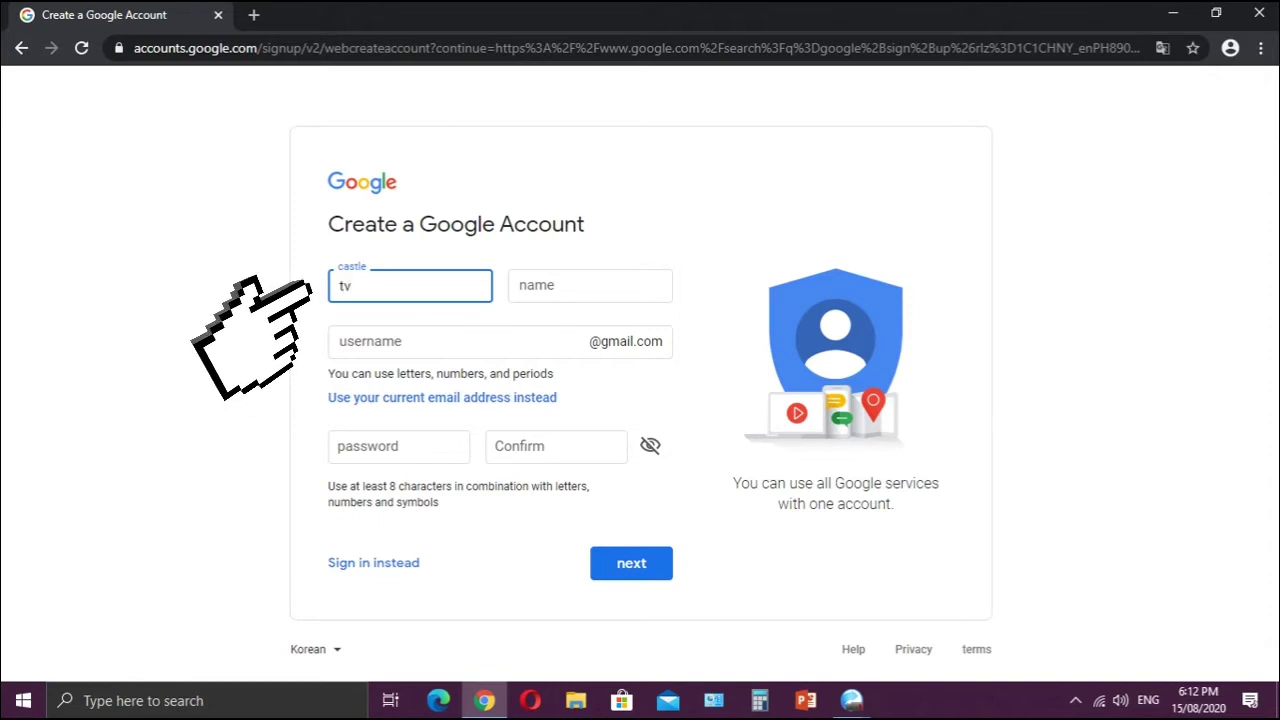
click(590, 286)
text(c)
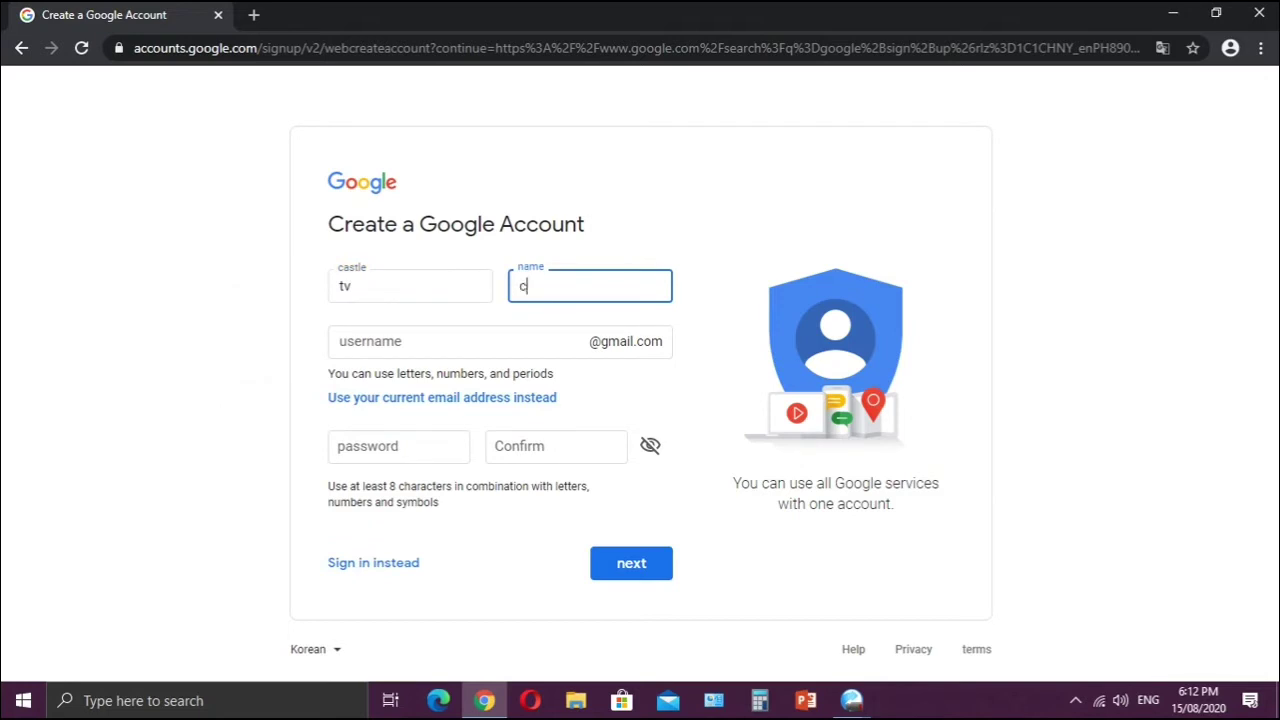
text(hannel)
click(460, 341)
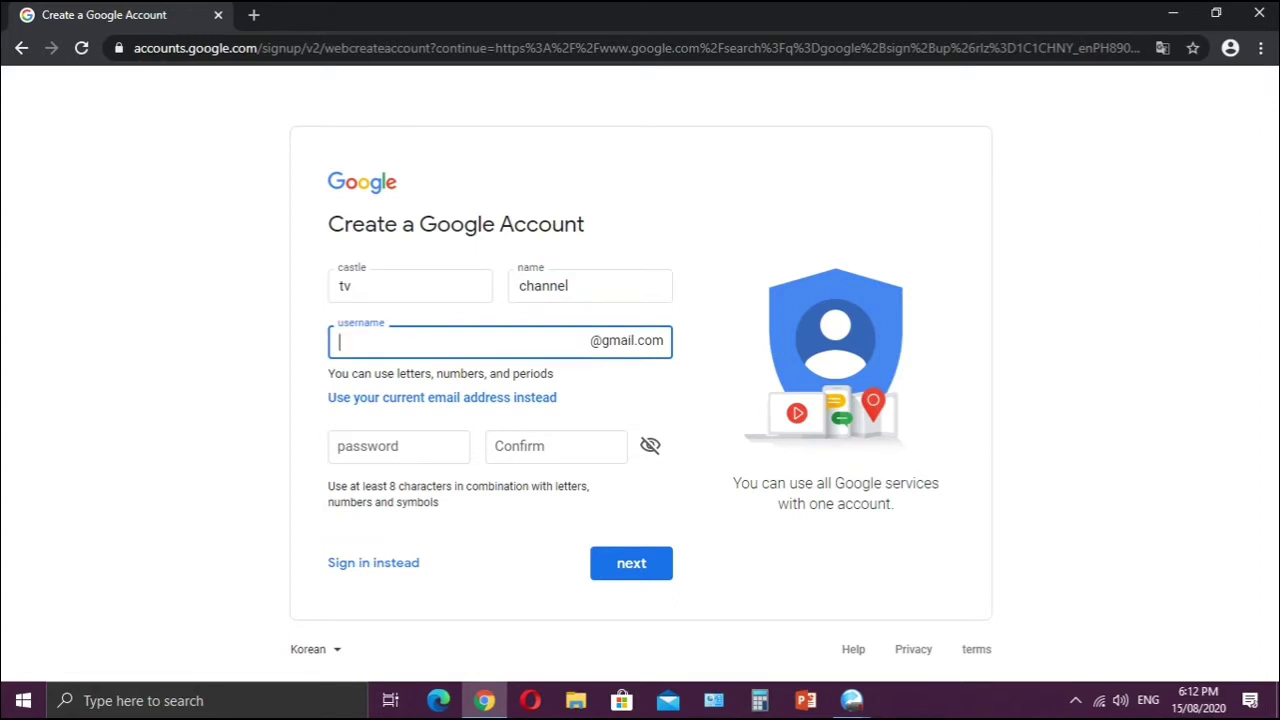
text(c)
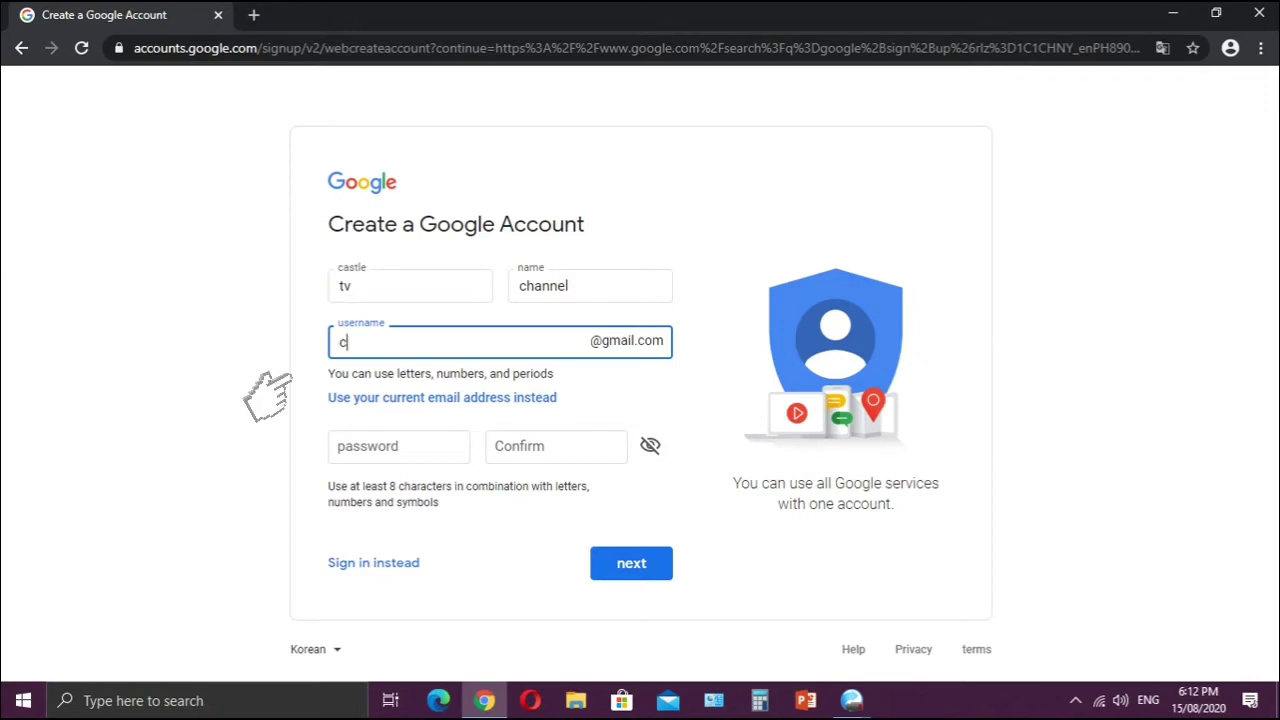
text(hannel)
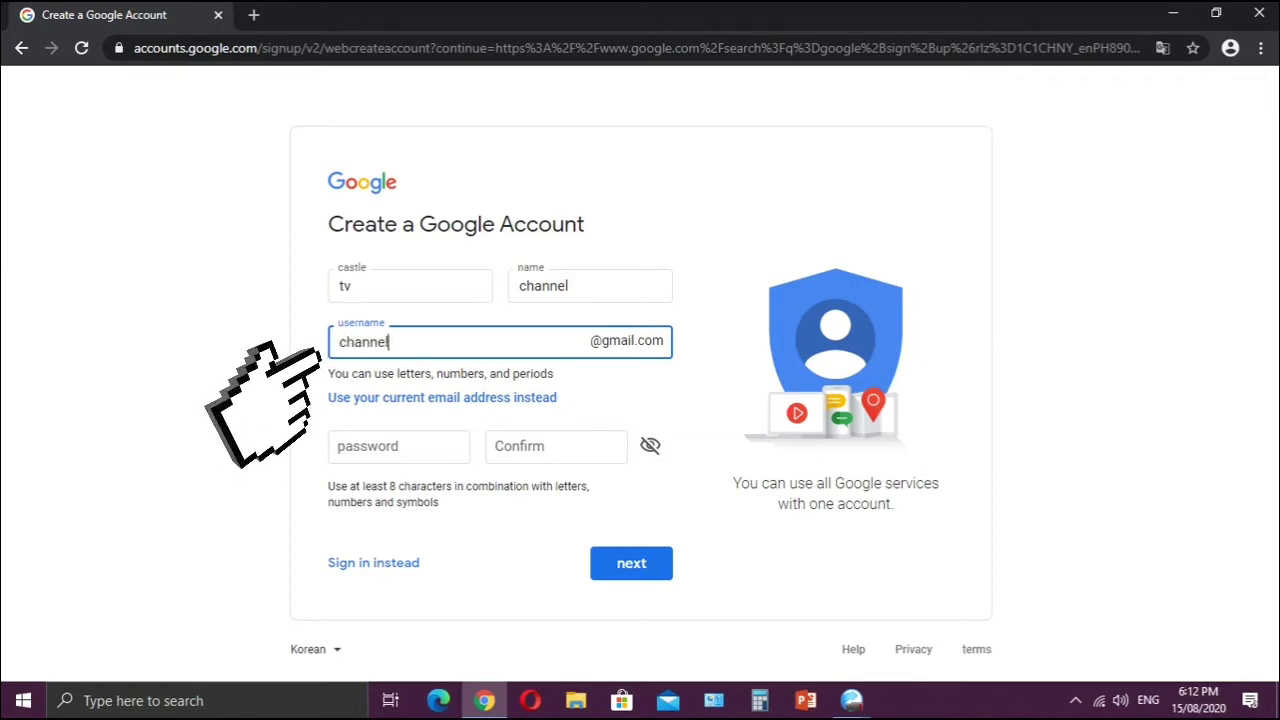
text(t)
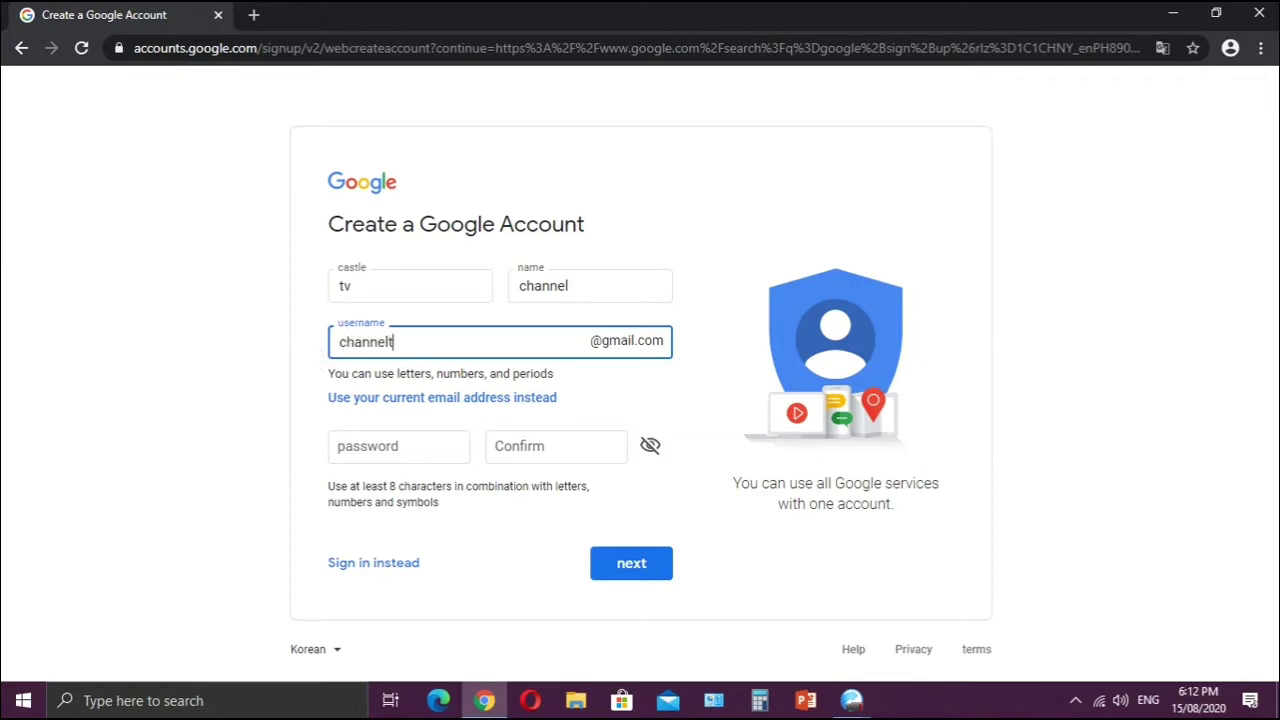
text(v03)
Enter and confirm the account password, then submit the sign-up form.
click(398, 446)
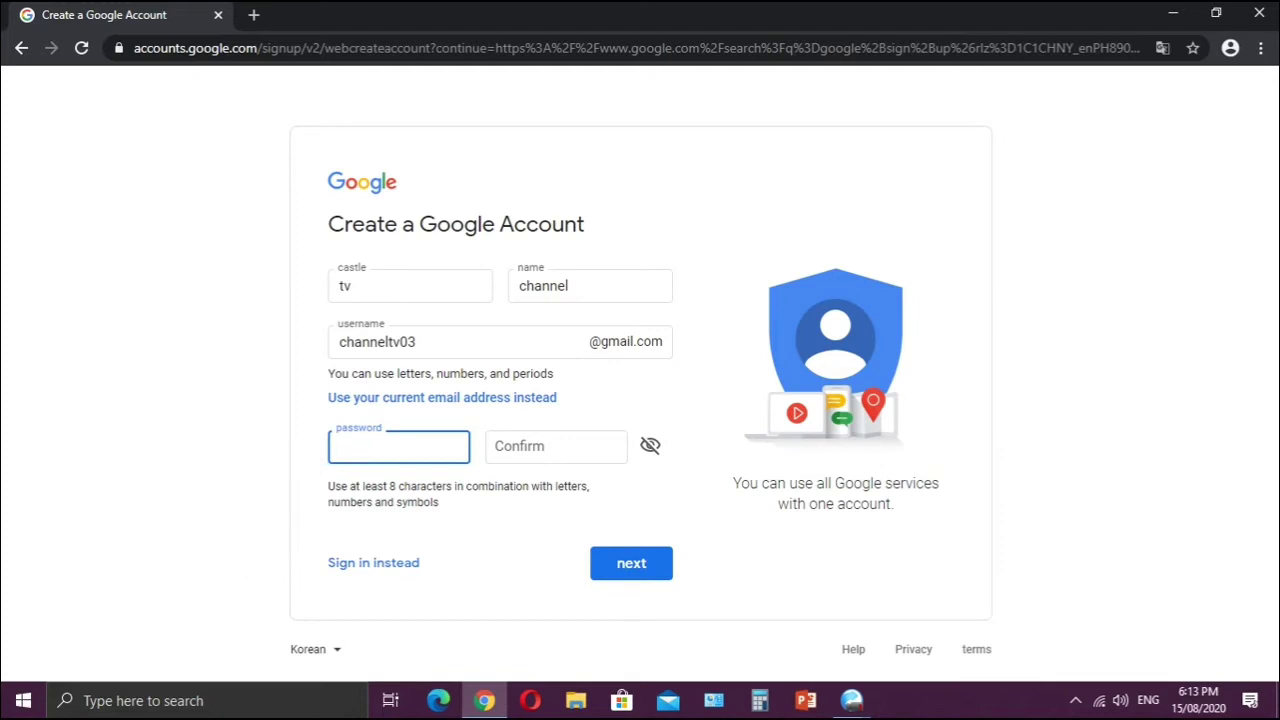
text(aaaaaaa)
click(556, 446)
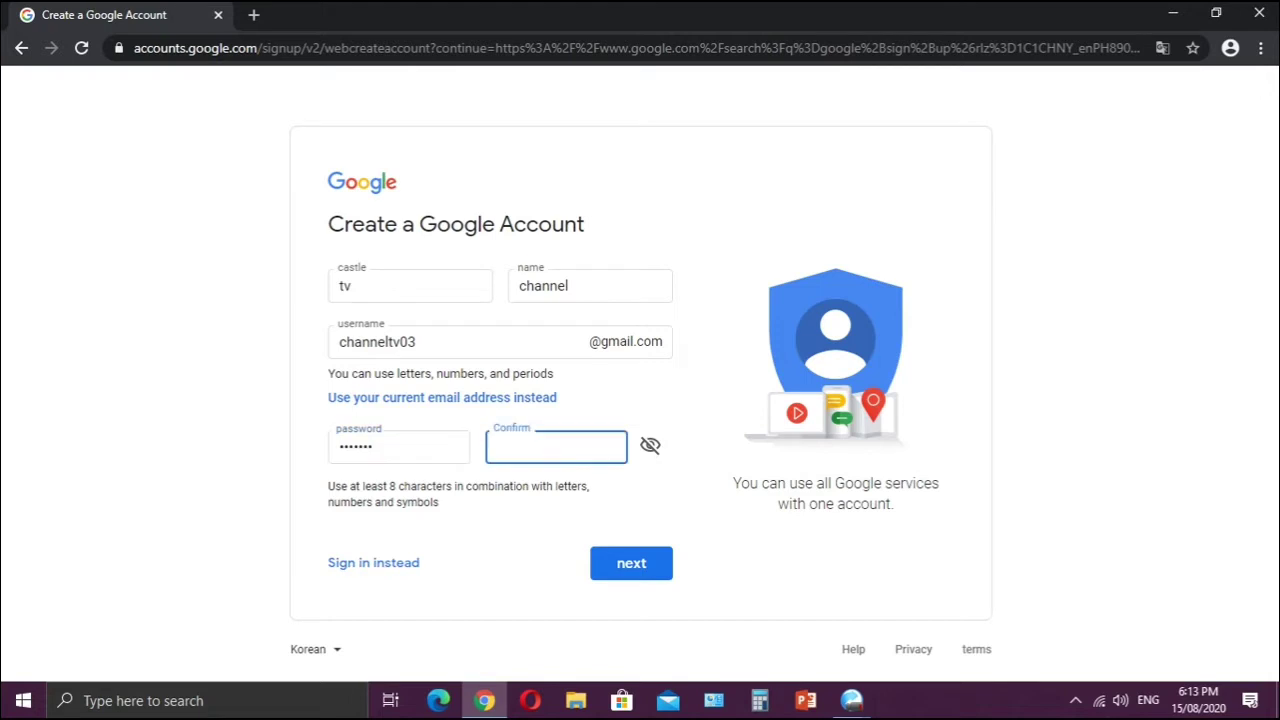
text(aaaa)
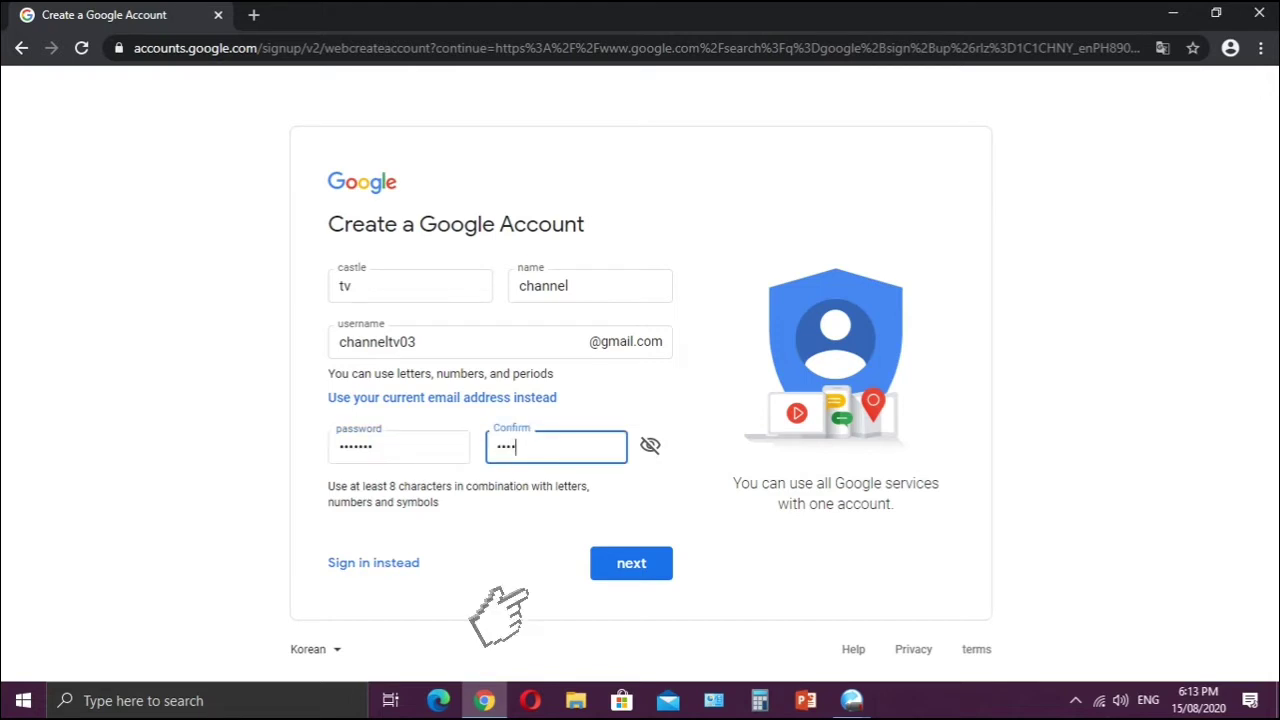
text(aaa)
key(Return)
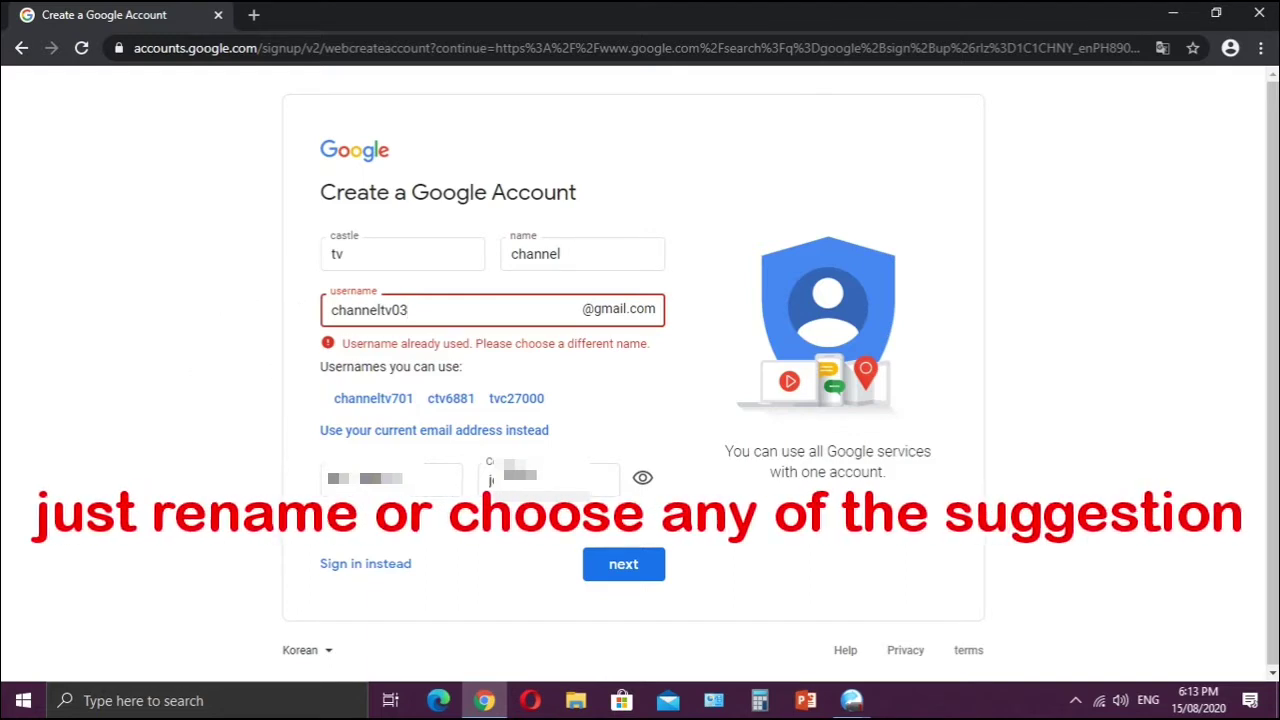
Replace the taken username with an available suggested username and continue.
key(BackSpace)
key(BackSpace)
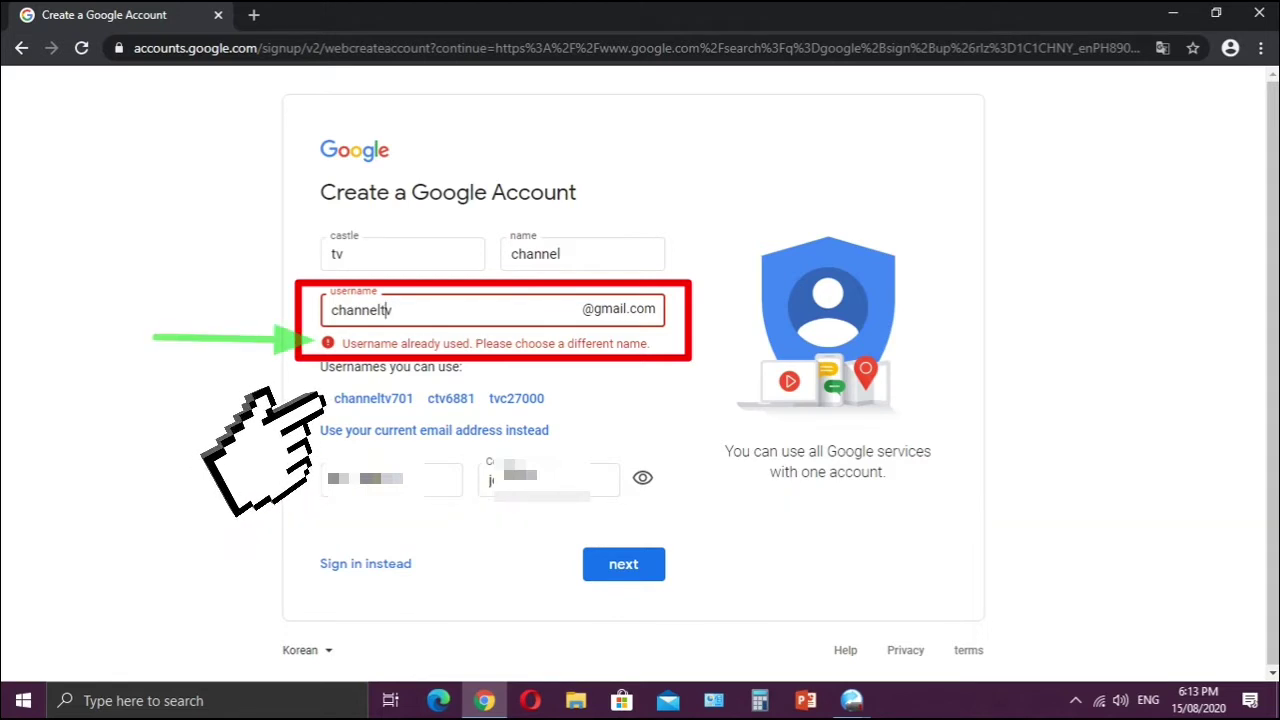
click(331, 310)
text(my)
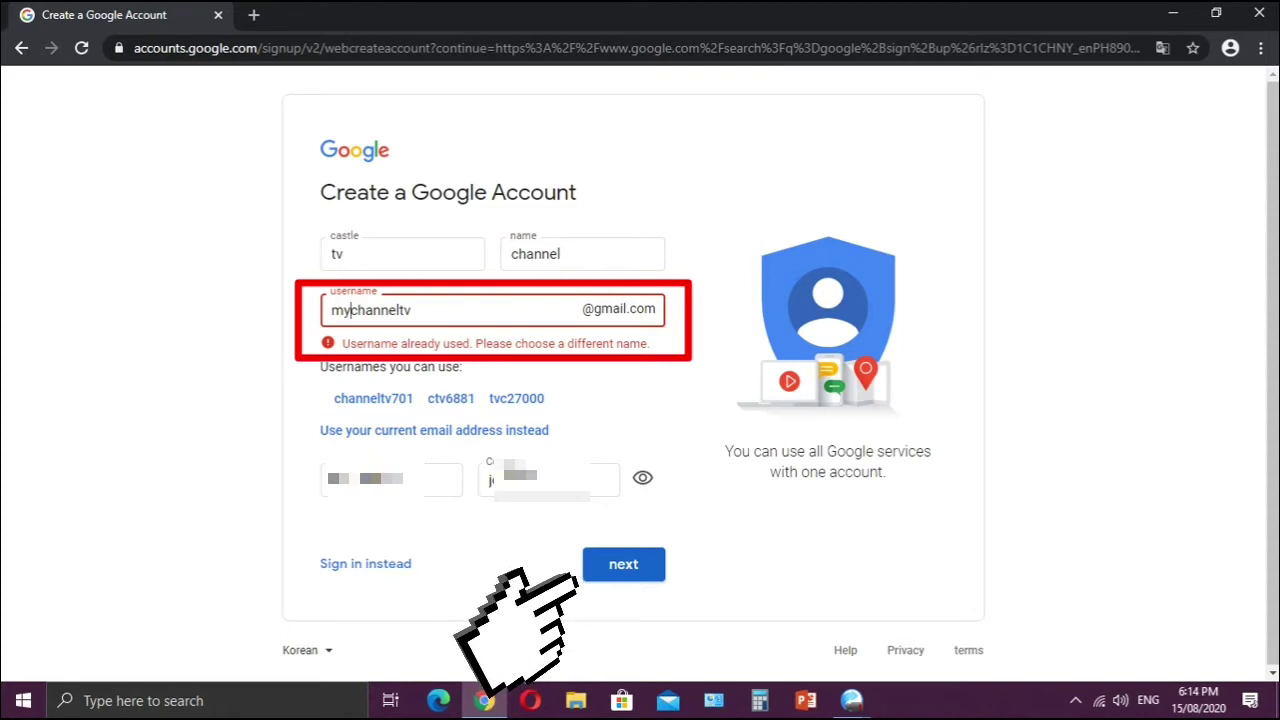
click(623, 564)
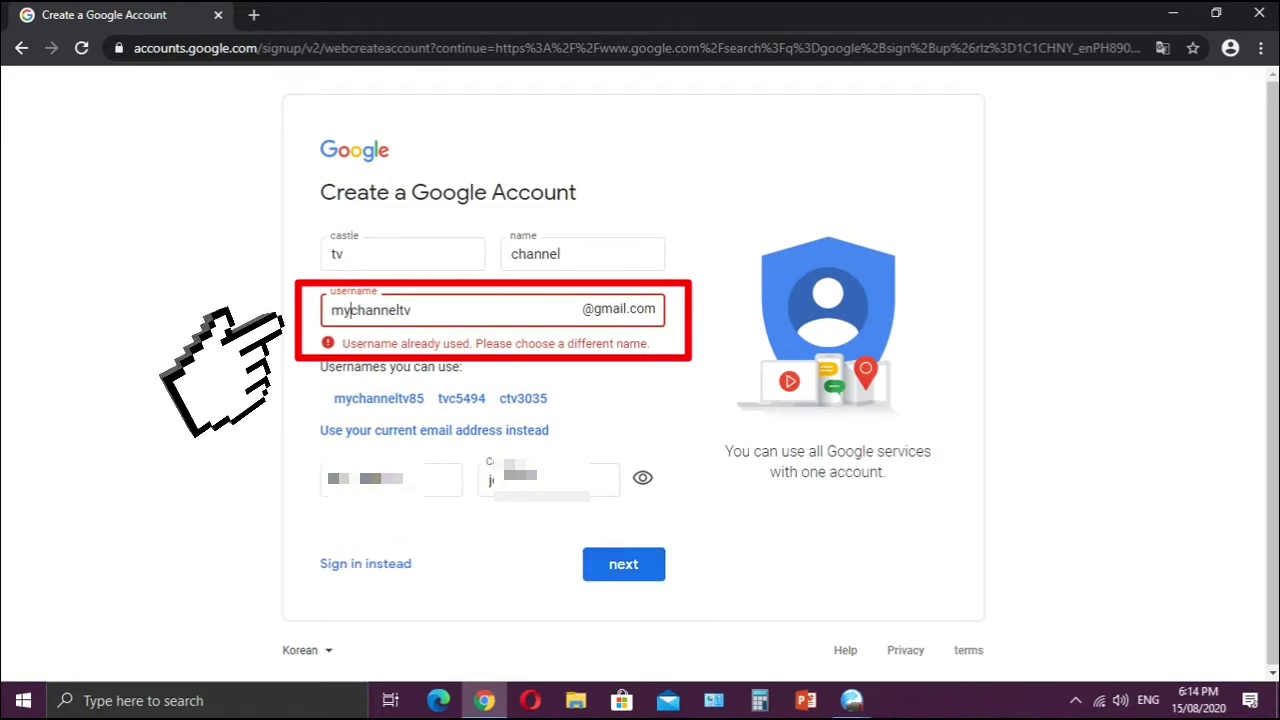
click(378, 398)
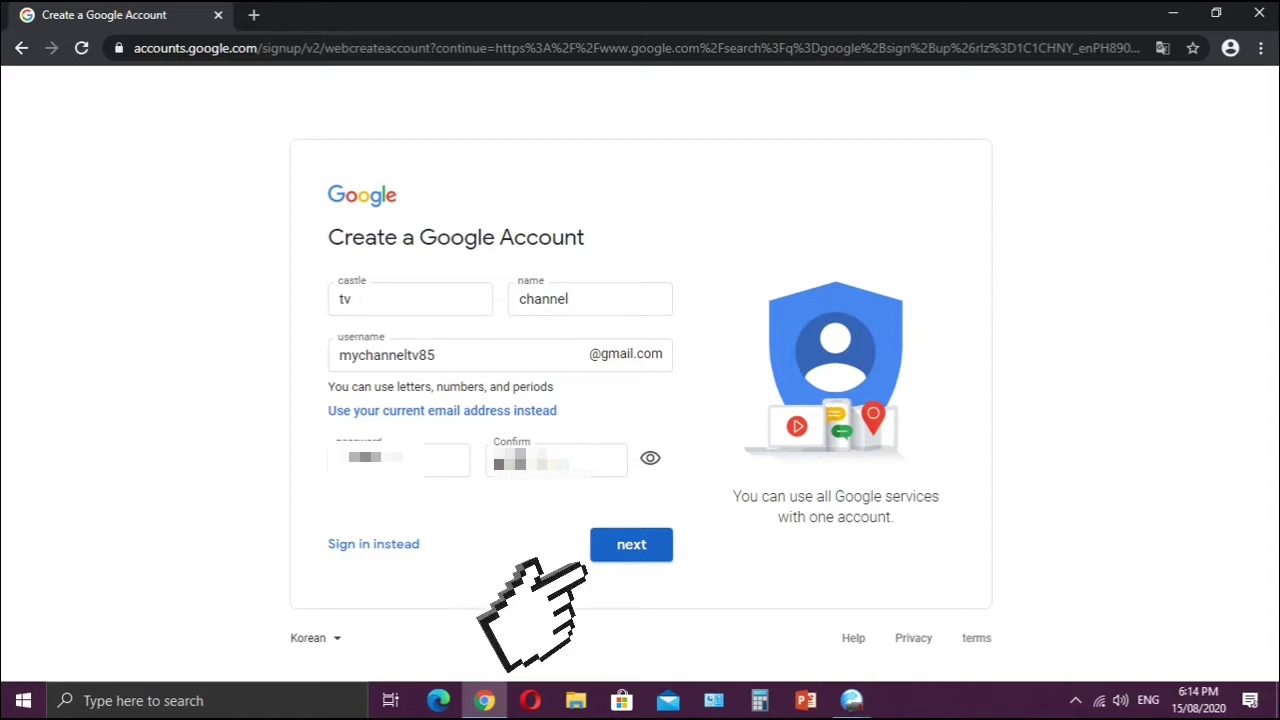
click(631, 544)
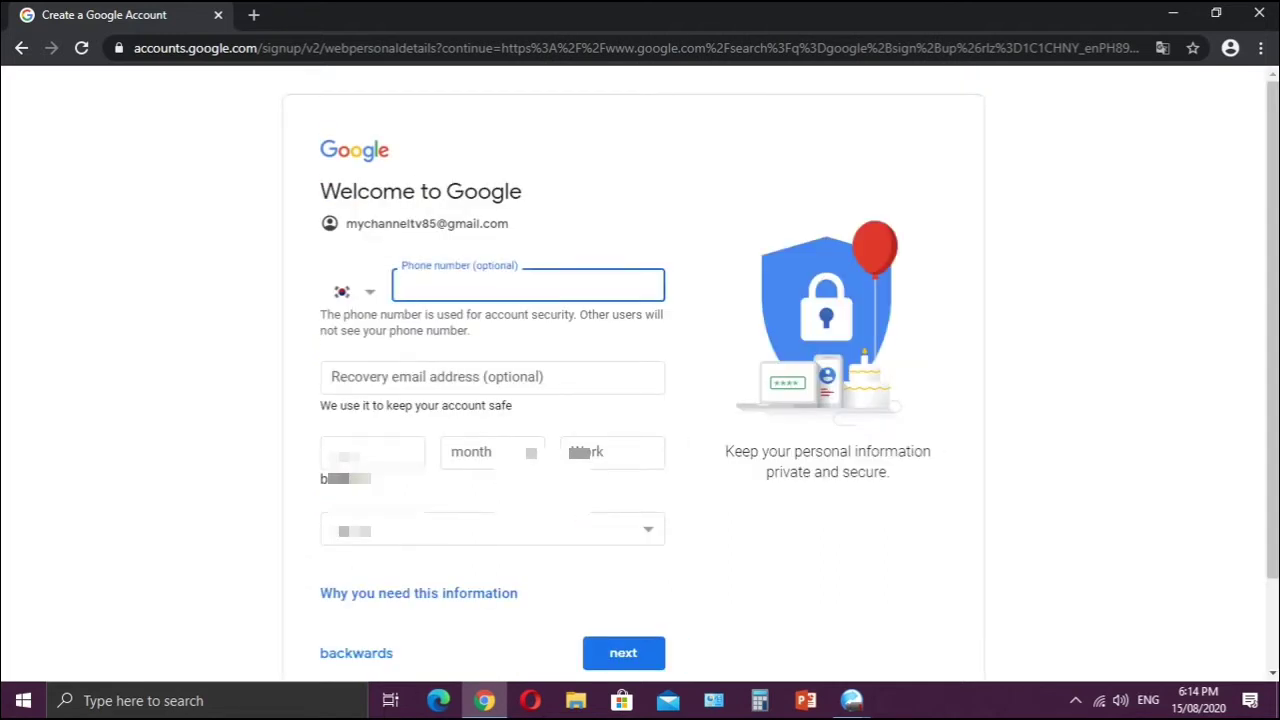
scroll(640, 376, down, 1)
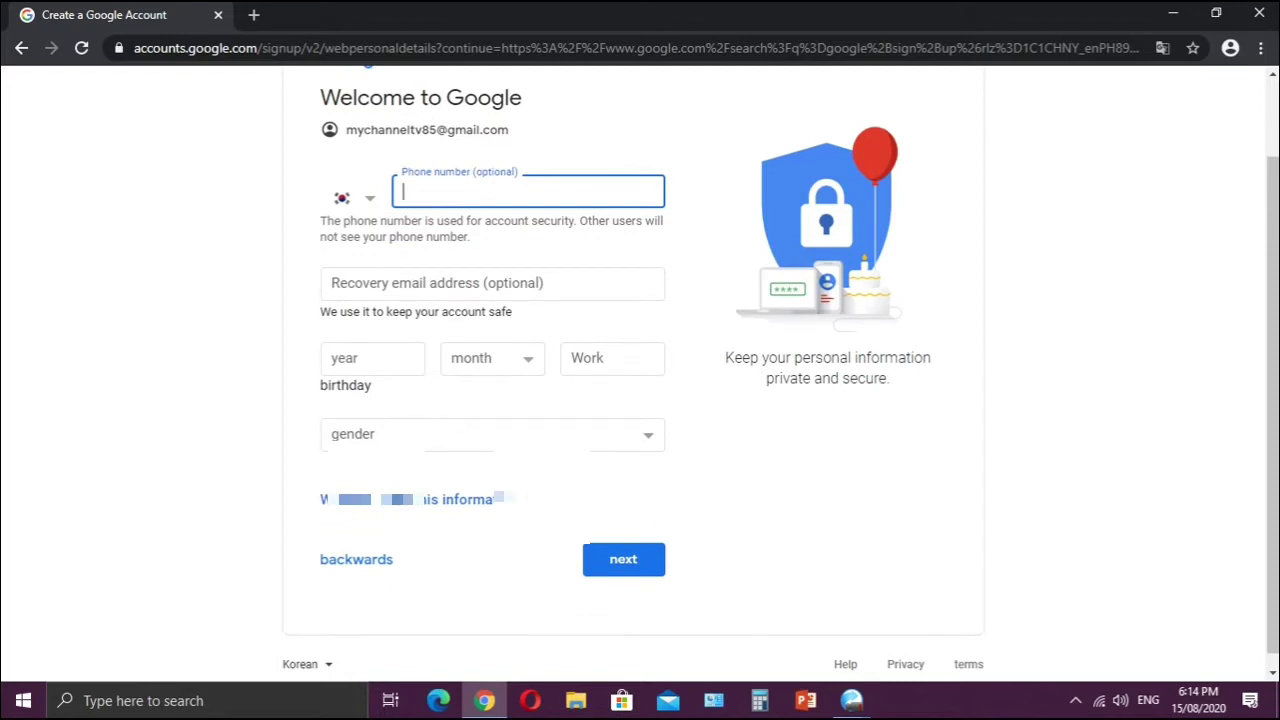
click(372, 358)
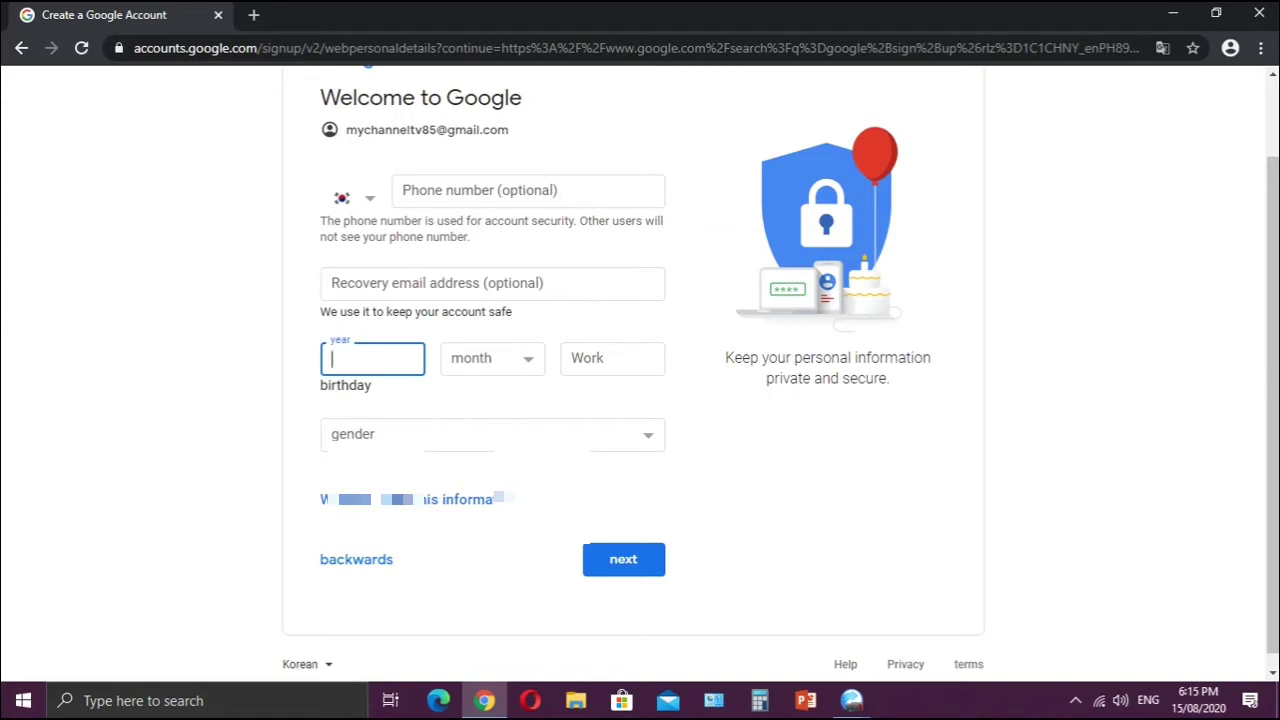
text(2)
key(BackSpace)
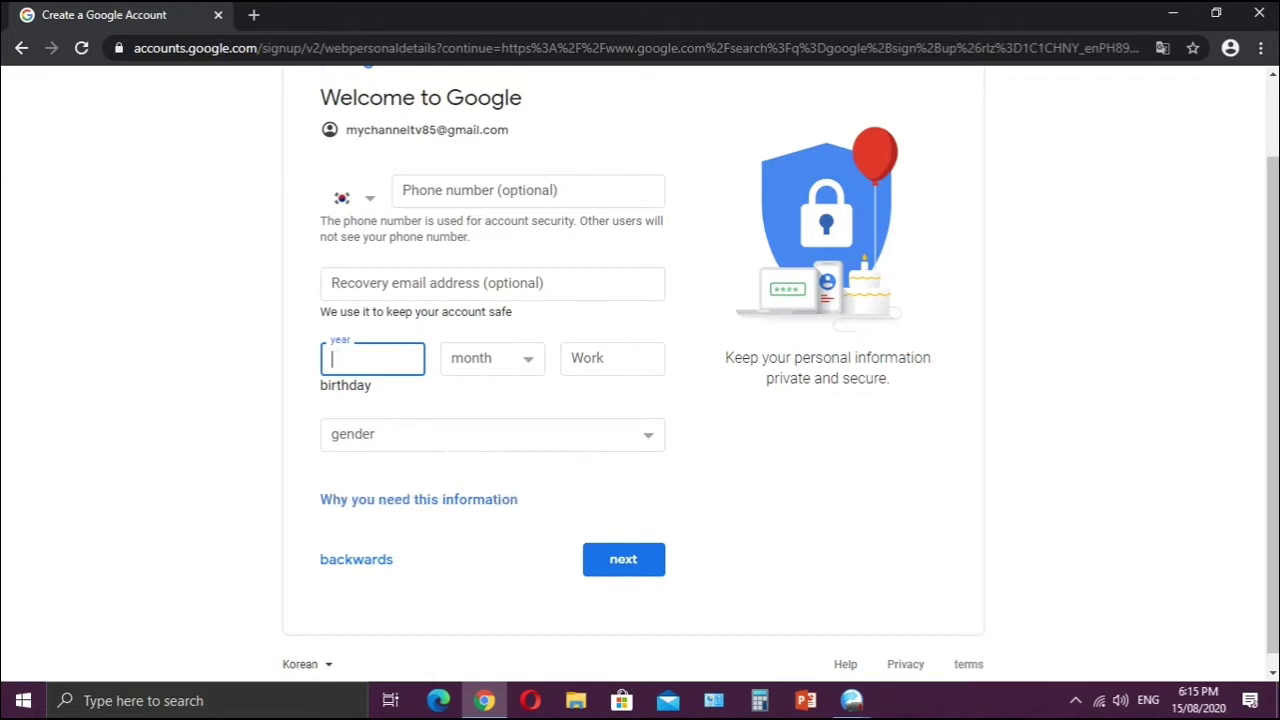
text(1986)
click(492, 358)
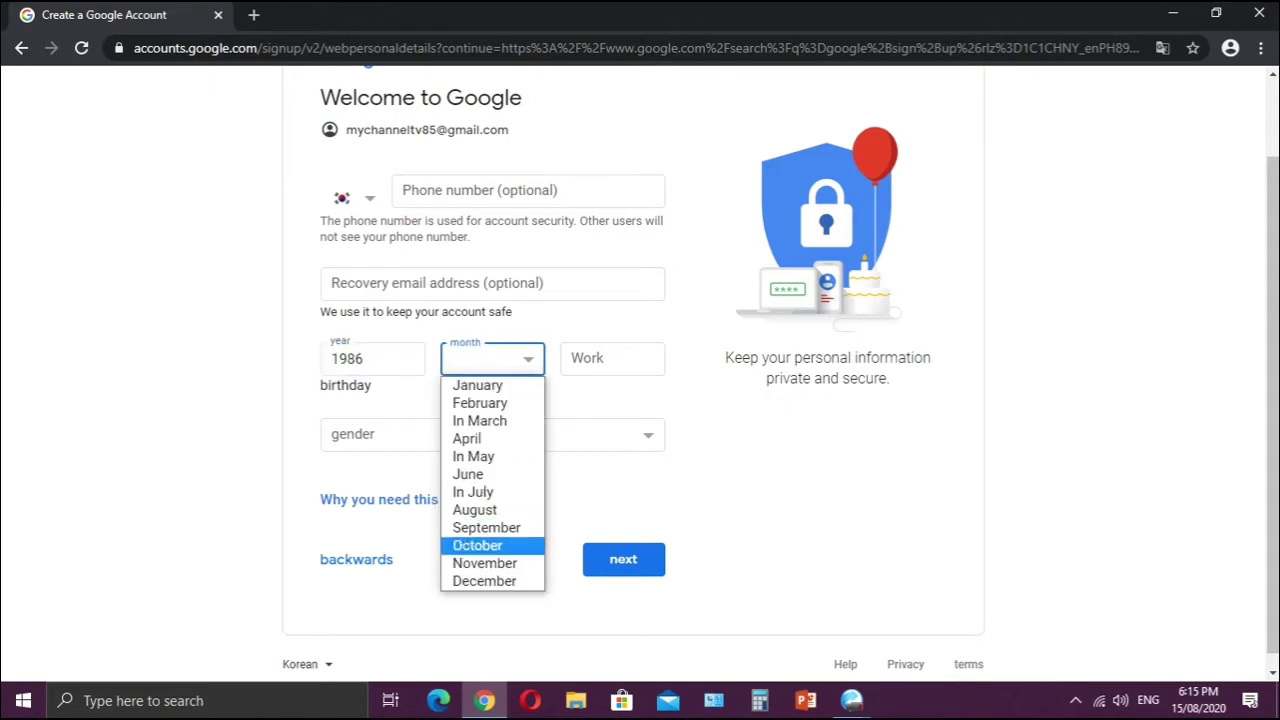
key(Up)
key(Up)
key(Up)
key(Up)
key(Up)
key(Up)
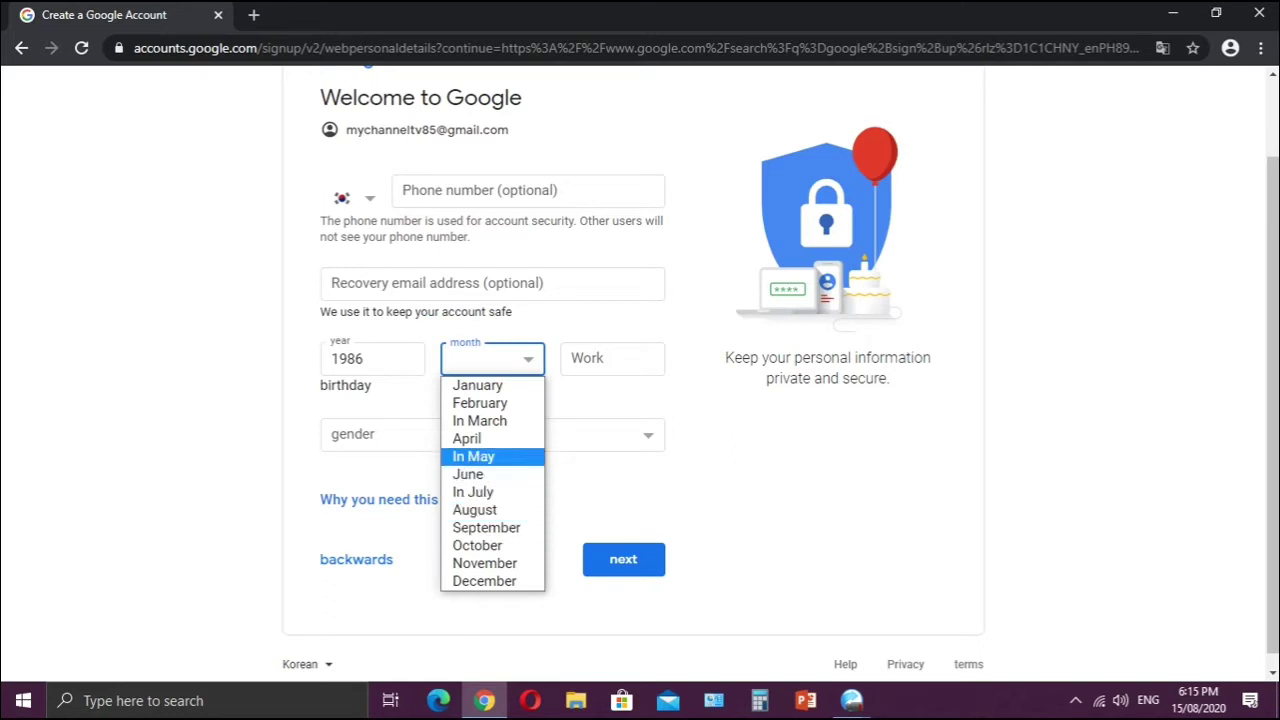
key(Return)
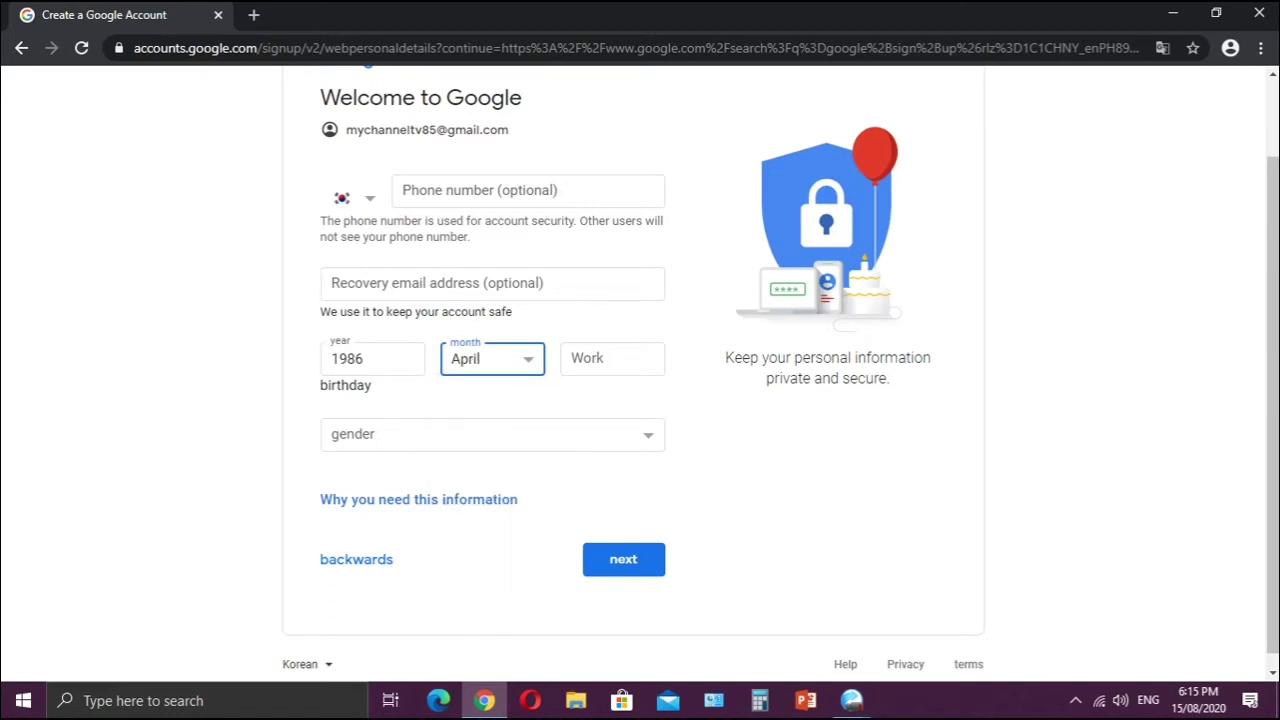
click(612, 358)
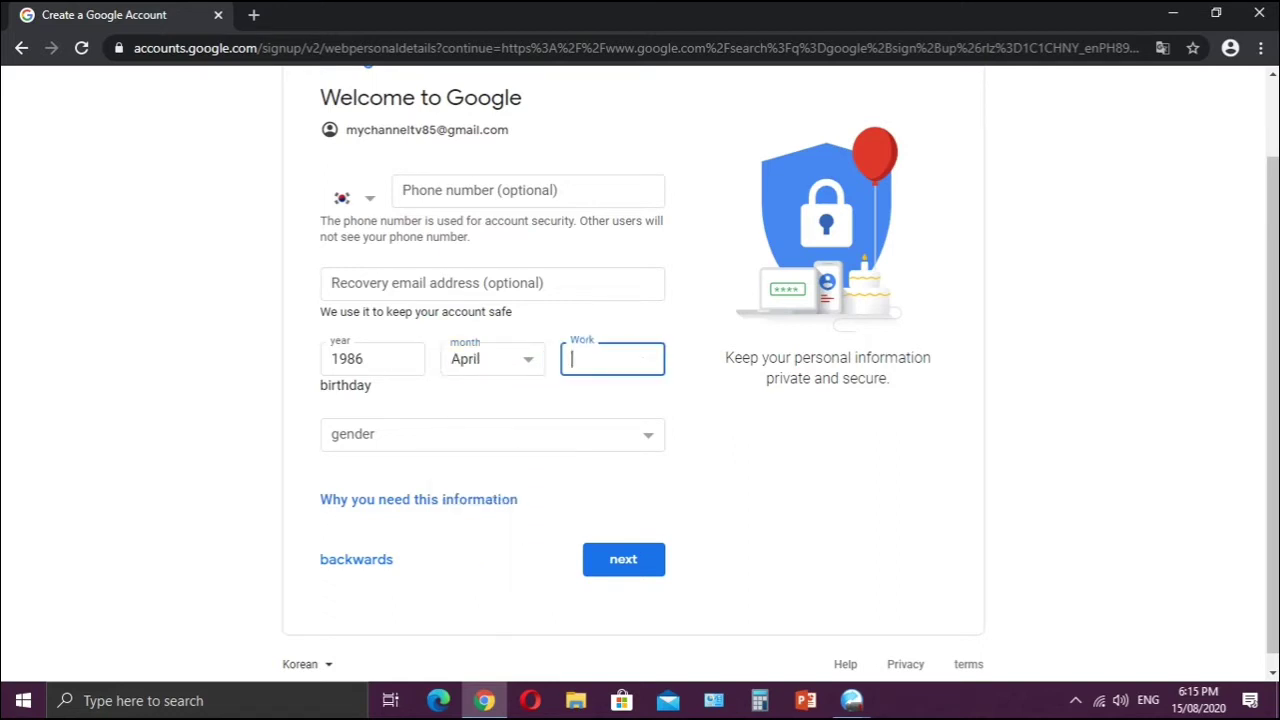
text(3)
Set gender to male and submit the personal details.
click(490, 434)
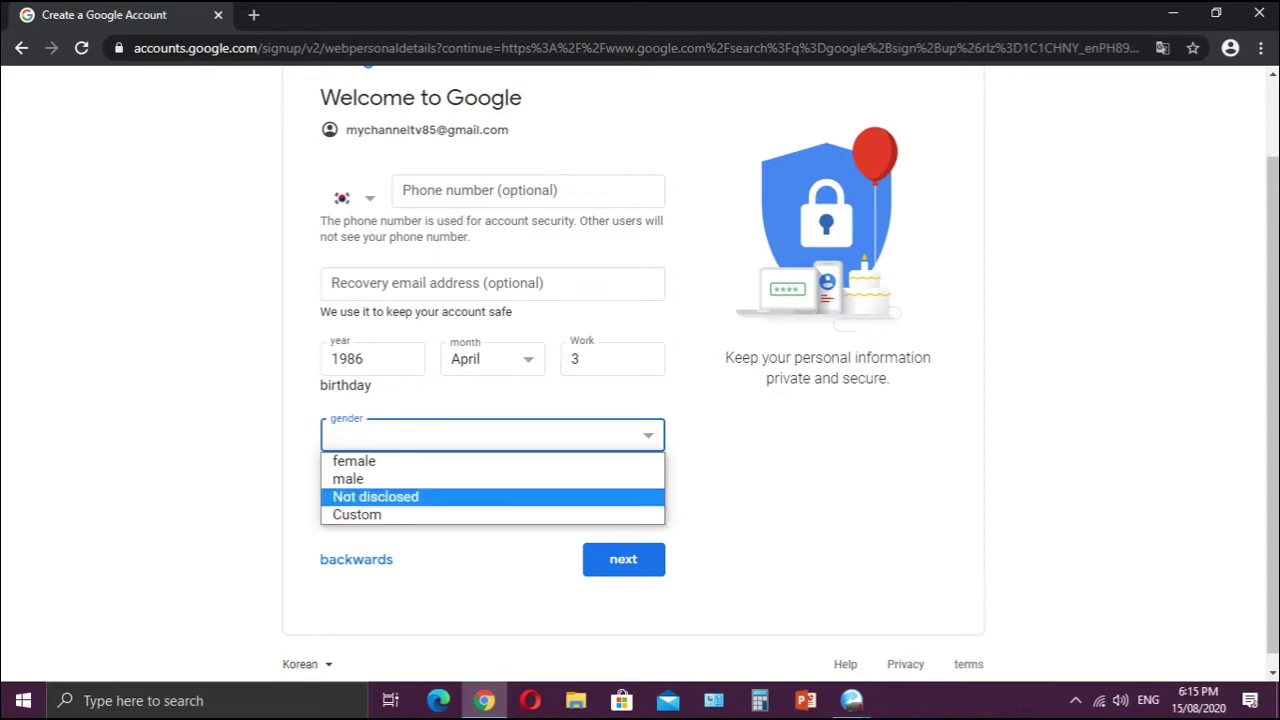
key(Return)
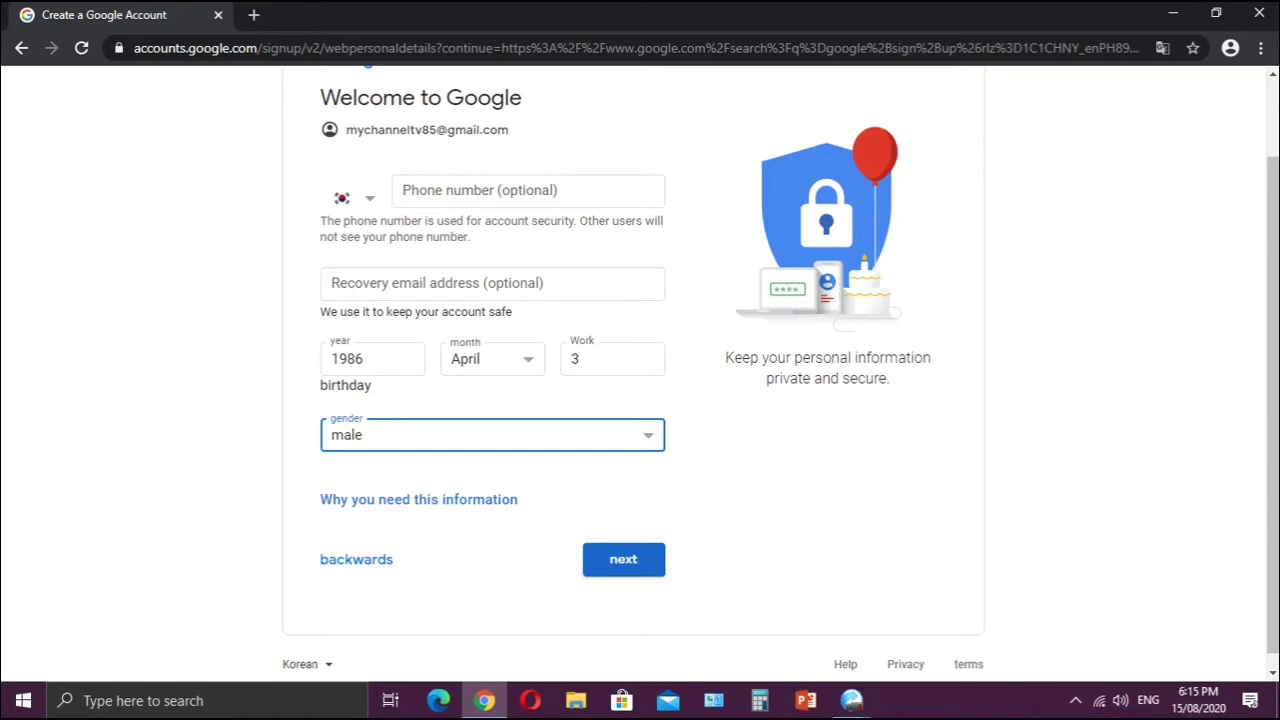
click(623, 559)
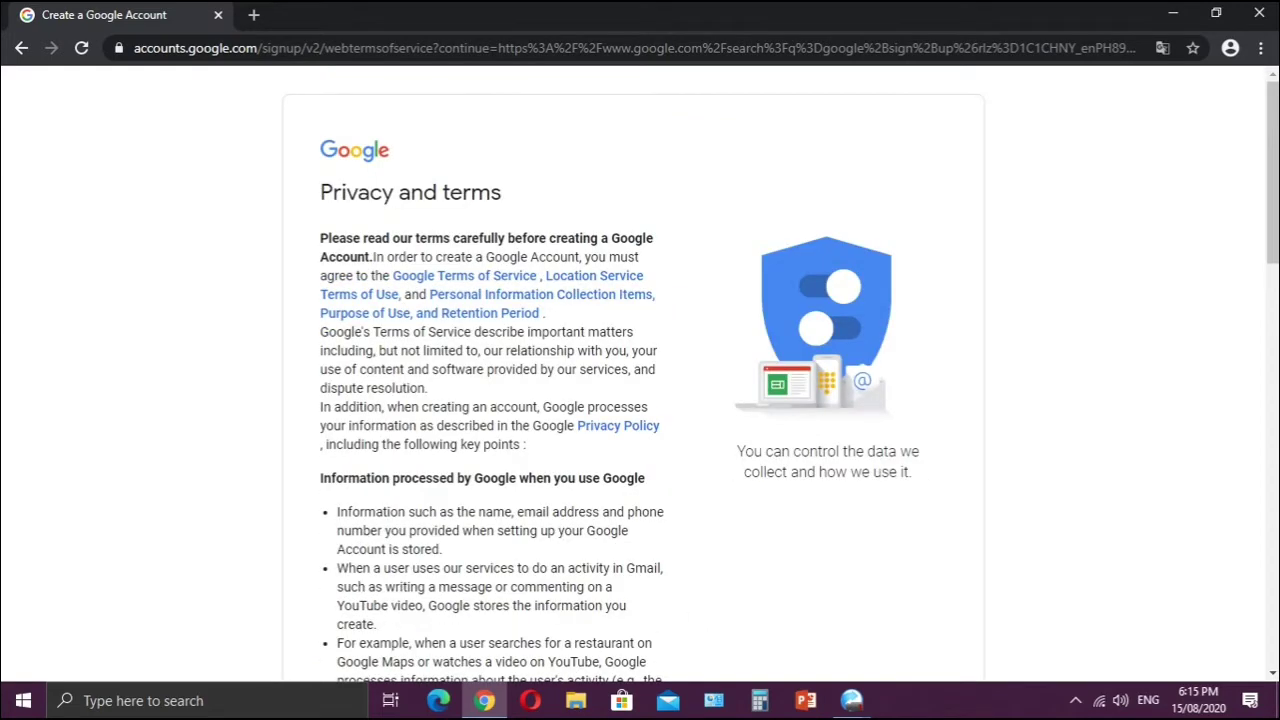
Under more options, set web and app activity and YouTube history to Don't save.
scroll(640, 380, down, 1)
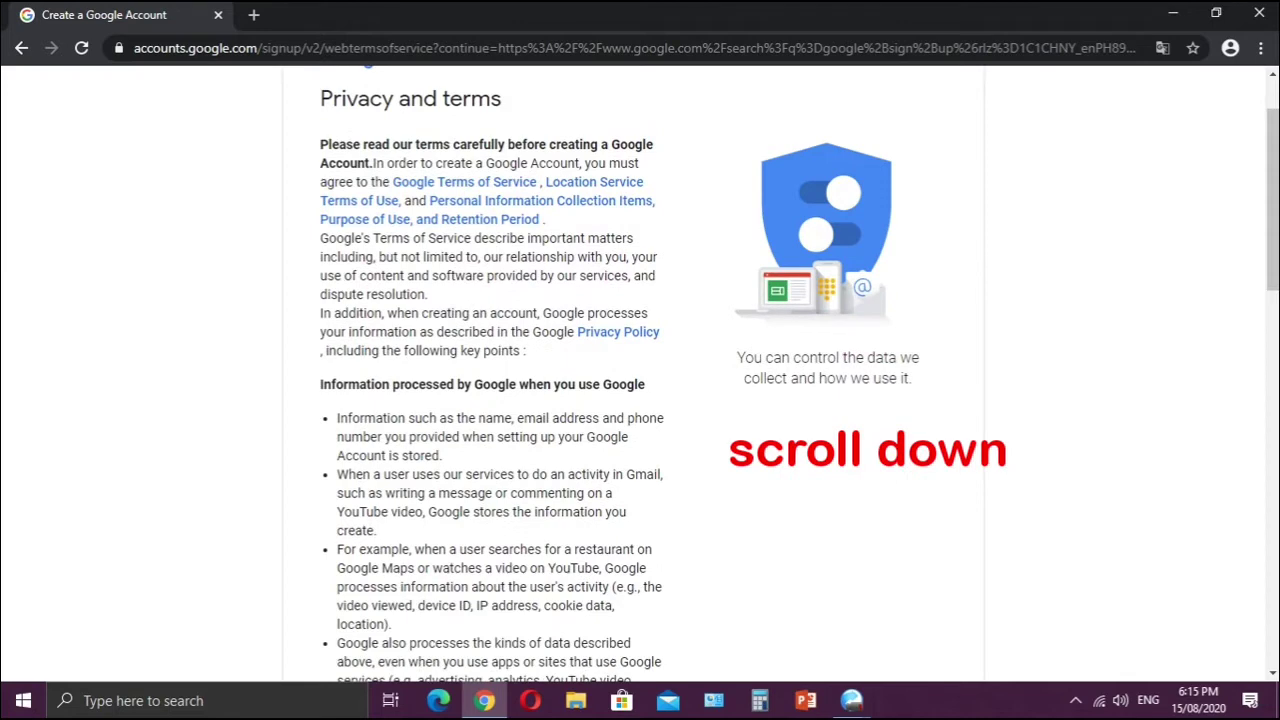
scroll(640, 380, down, 1)
scroll(640, 380, down, 4)
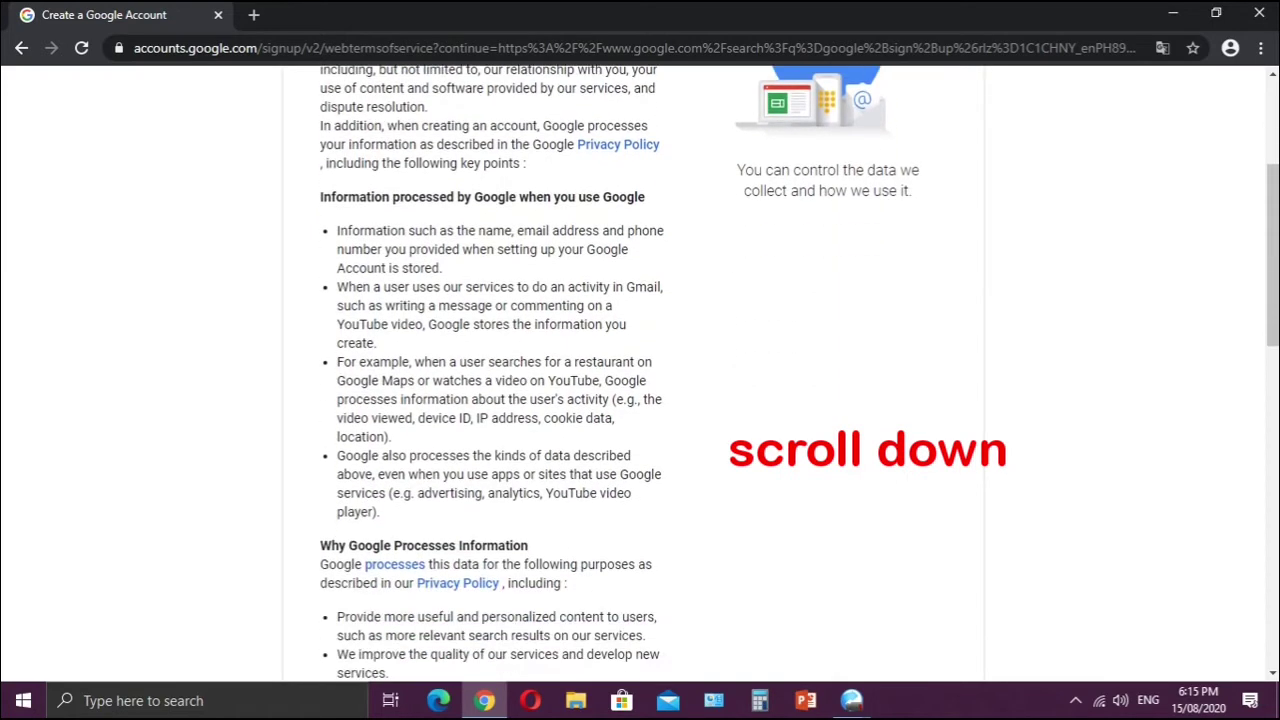
scroll(640, 380, down, 2)
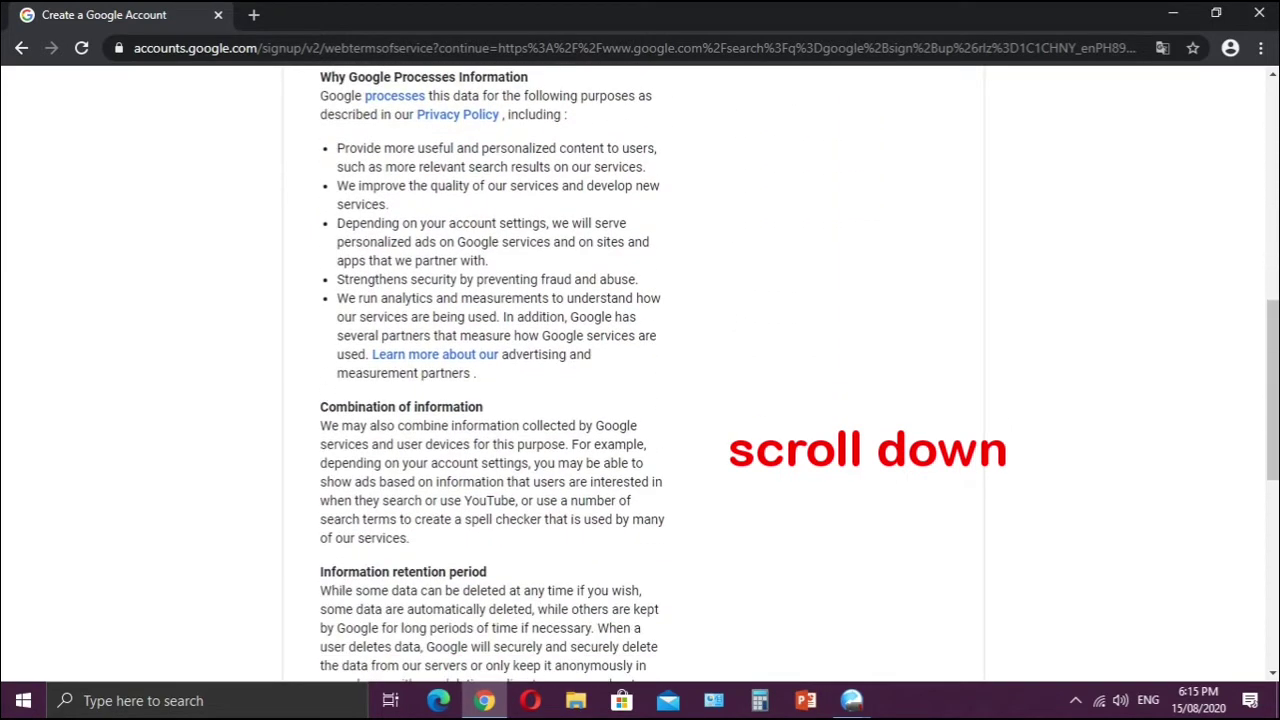
scroll(640, 380, down, 5)
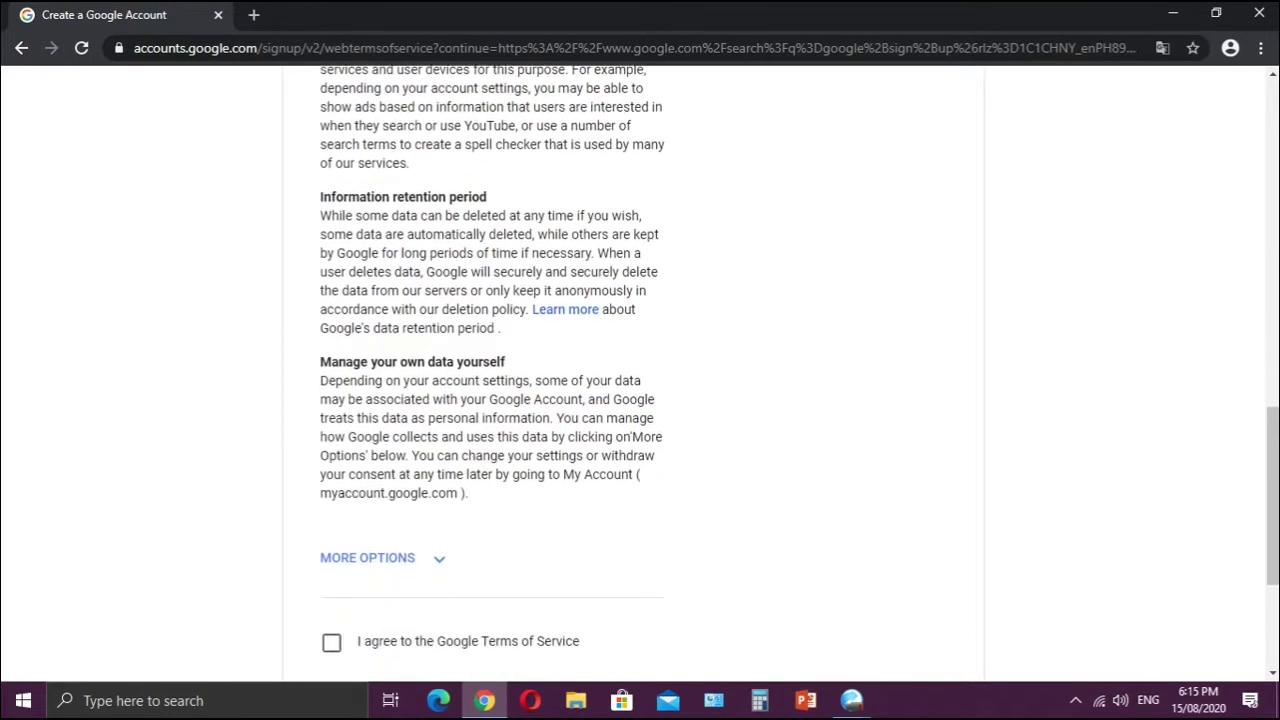
scroll(640, 380, down, 2)
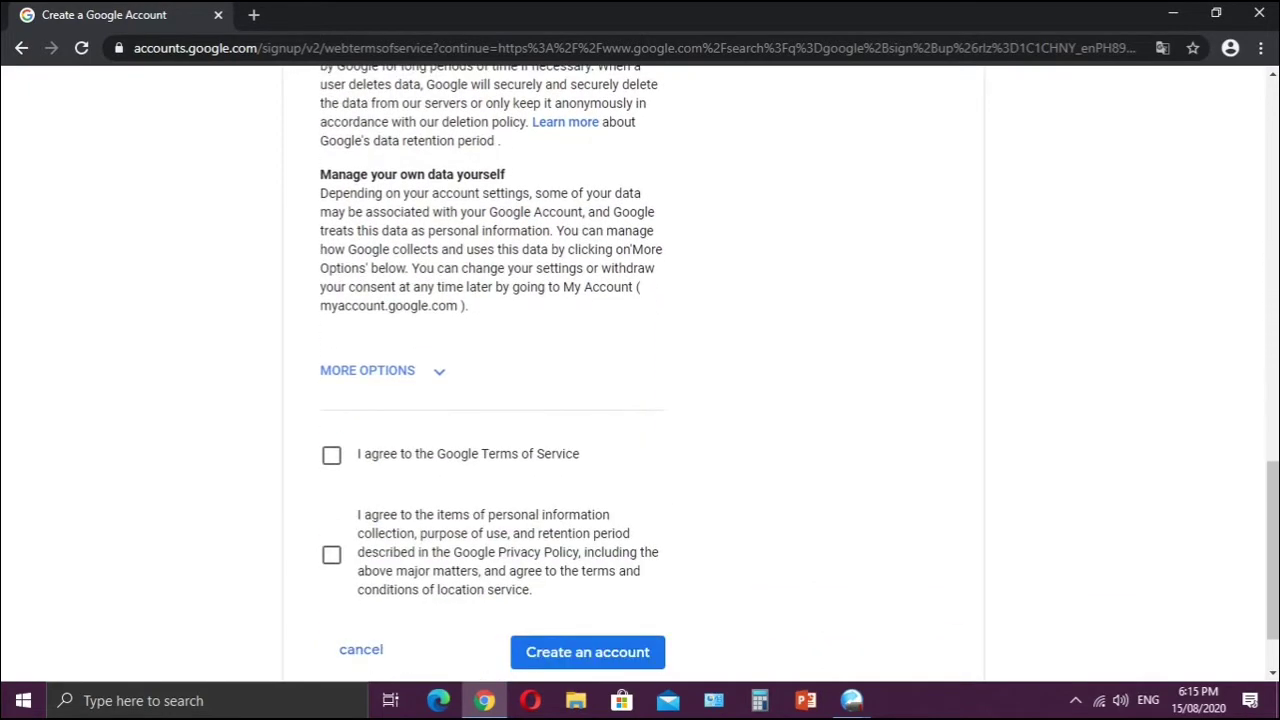
scroll(640, 380, down, 1)
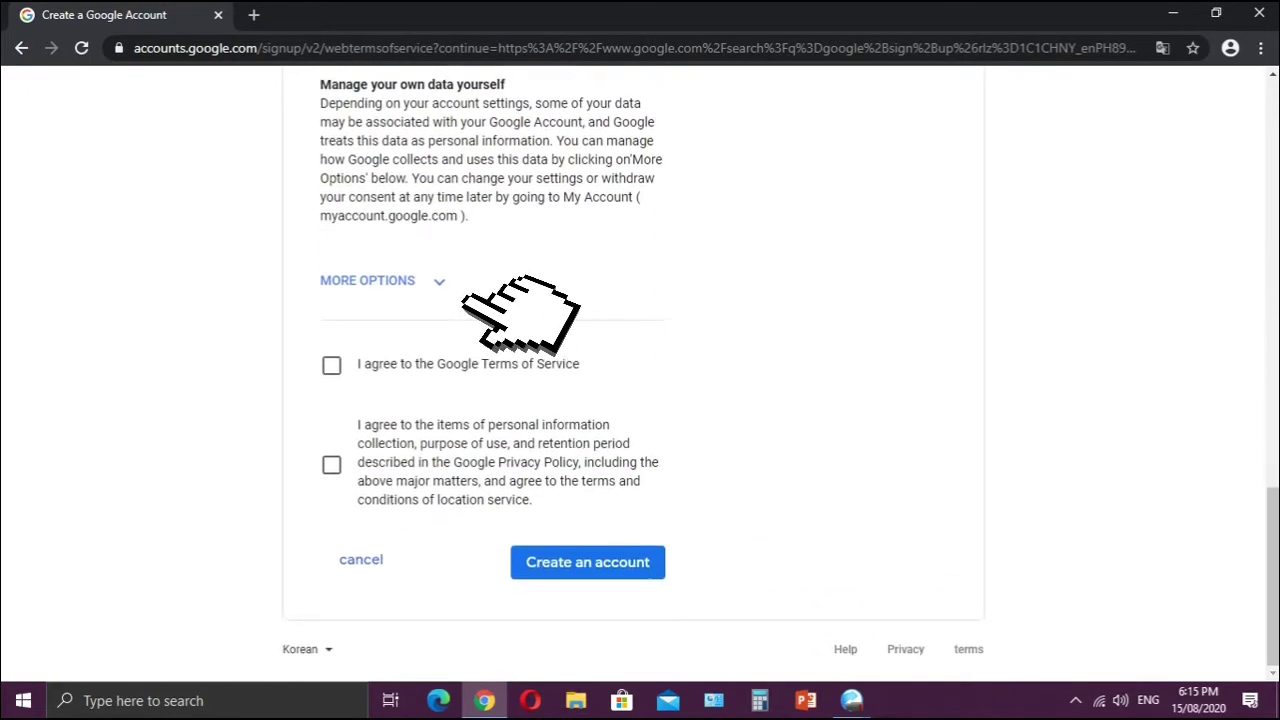
click(445, 284)
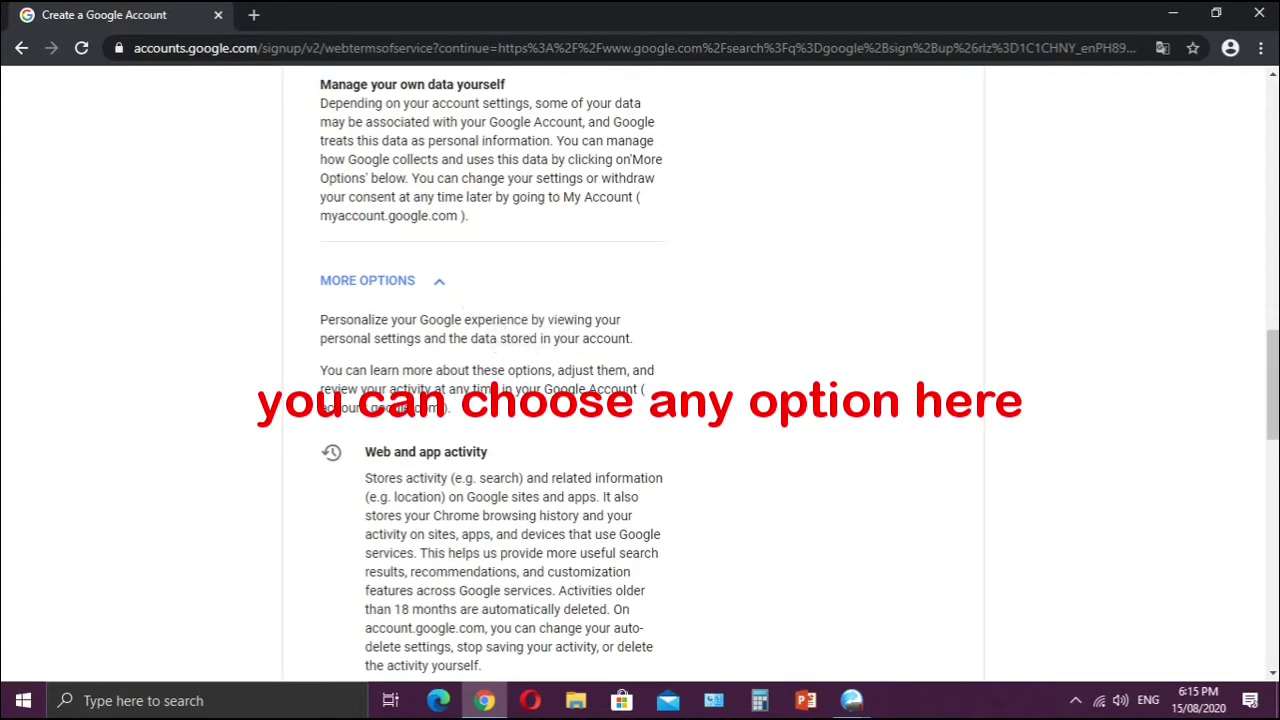
scroll(490, 380, down, 4)
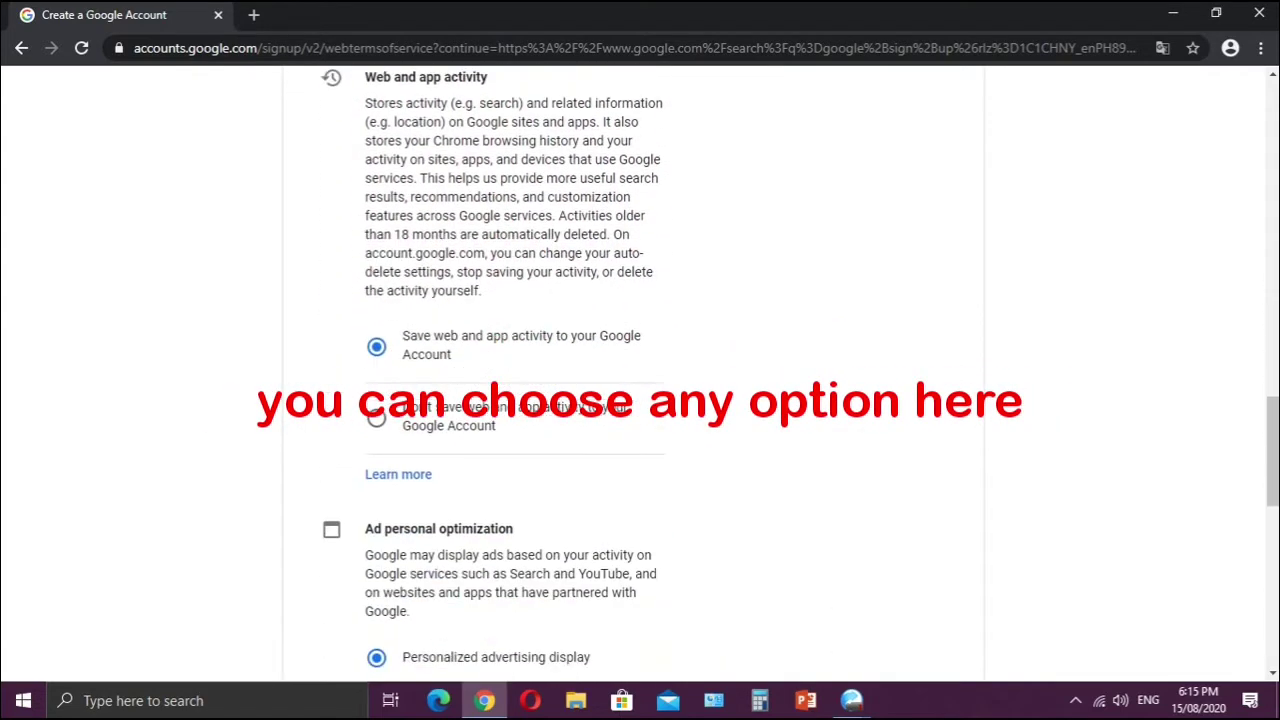
scroll(286, 357, down, 1)
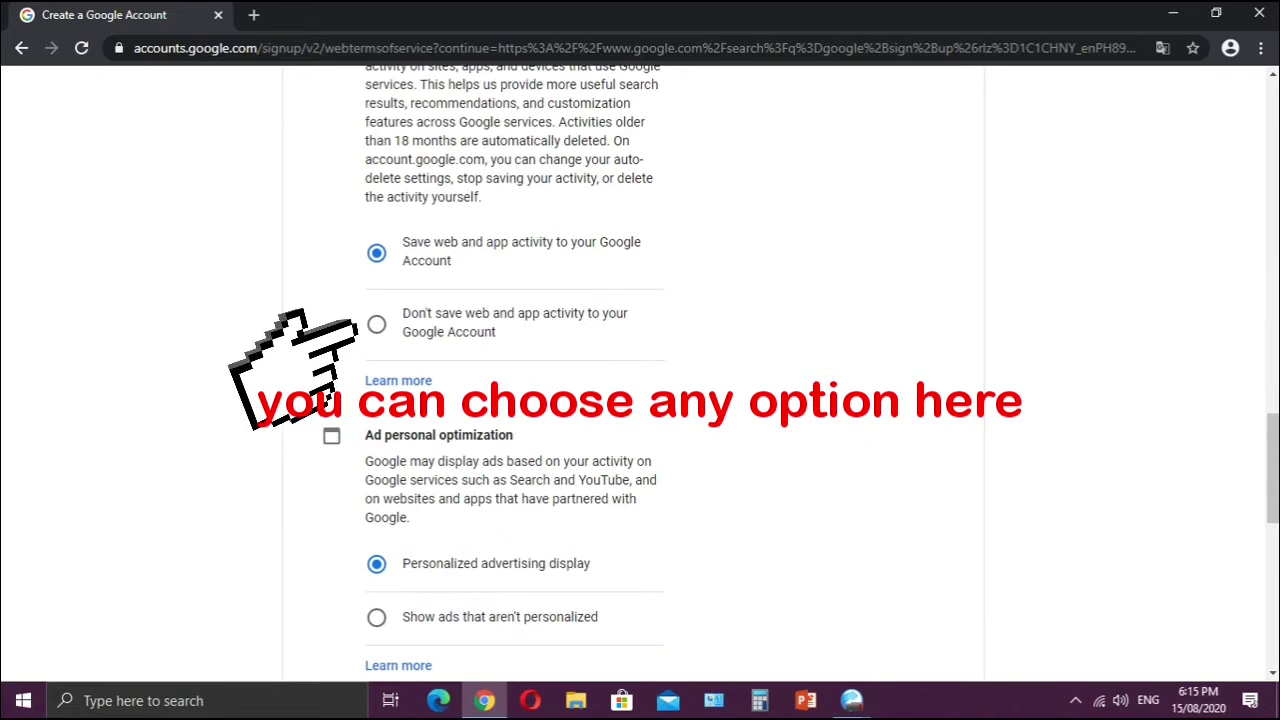
click(366, 326)
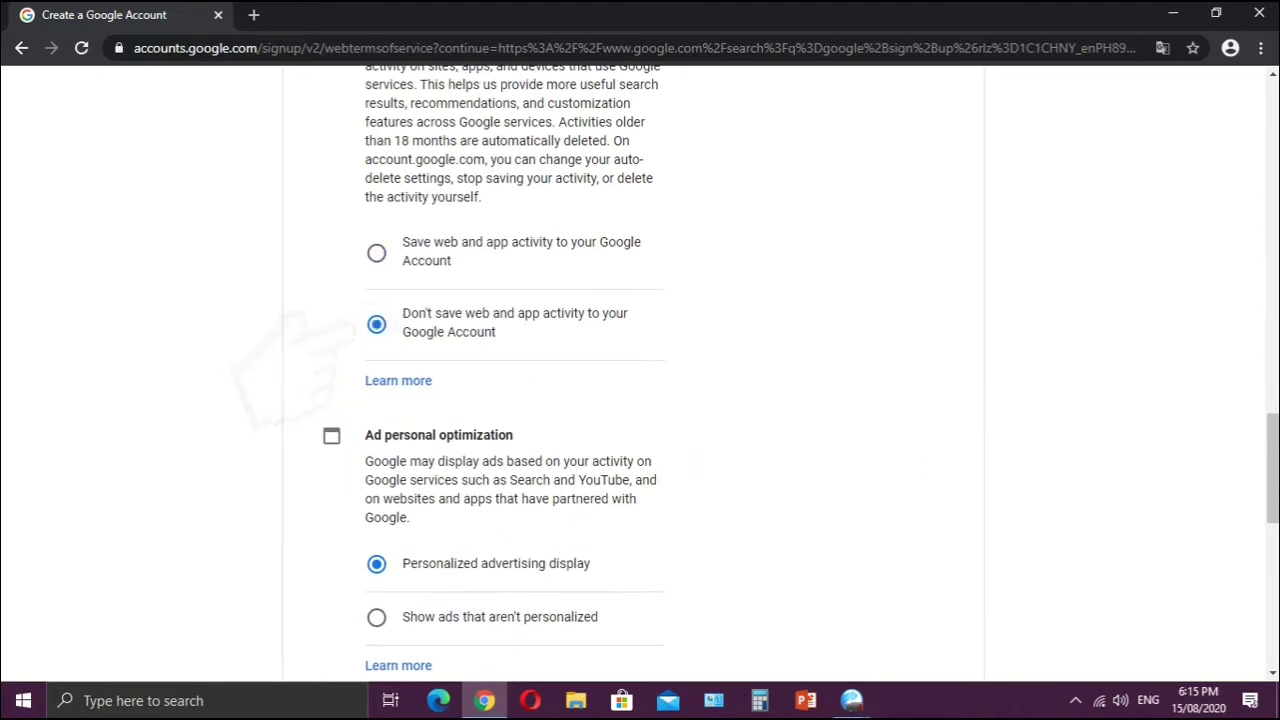
scroll(640, 370, down, 2)
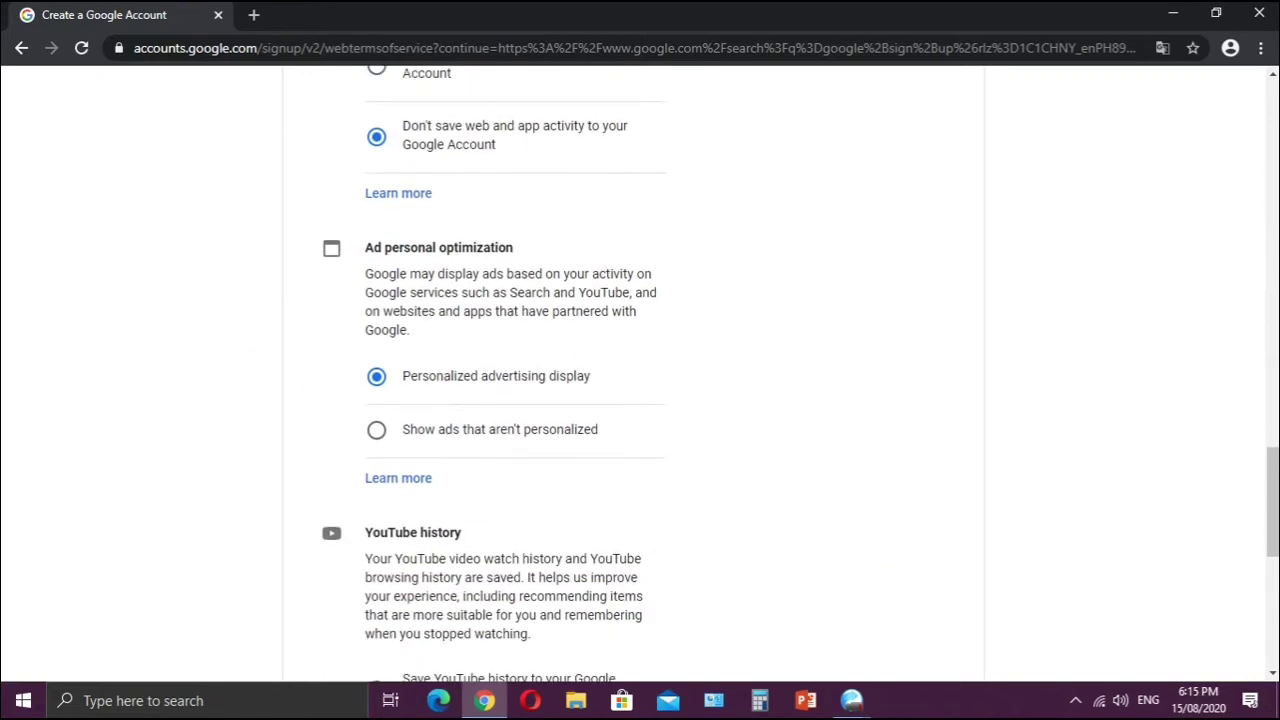
scroll(355, 476, down, 3)
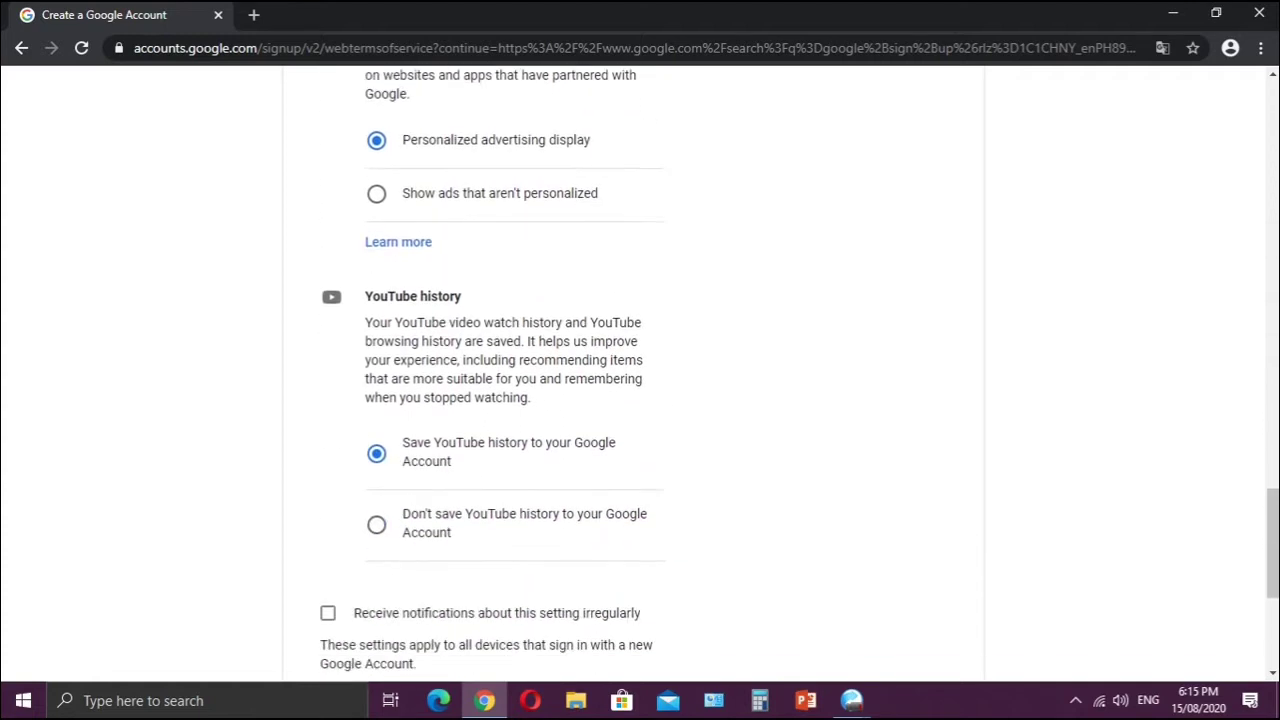
click(354, 479)
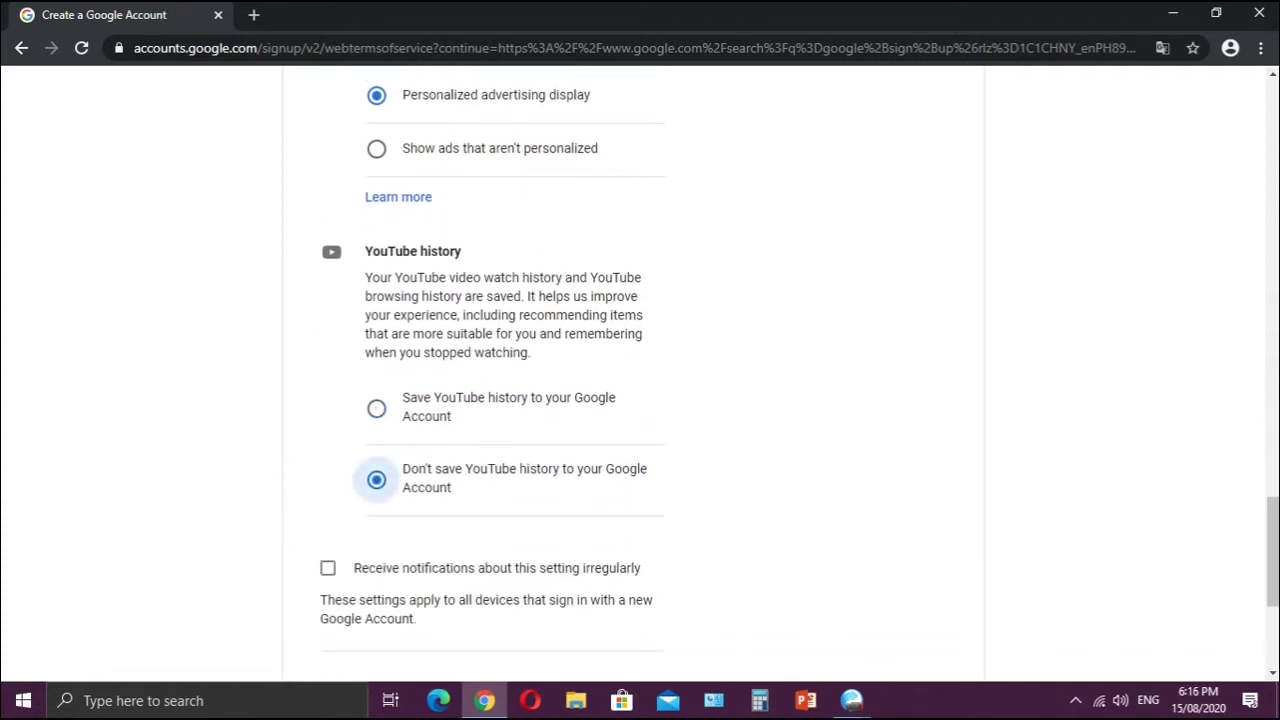
Accept the Terms of Service and personal information agreements and create the account.
scroll(354, 479, down, 2)
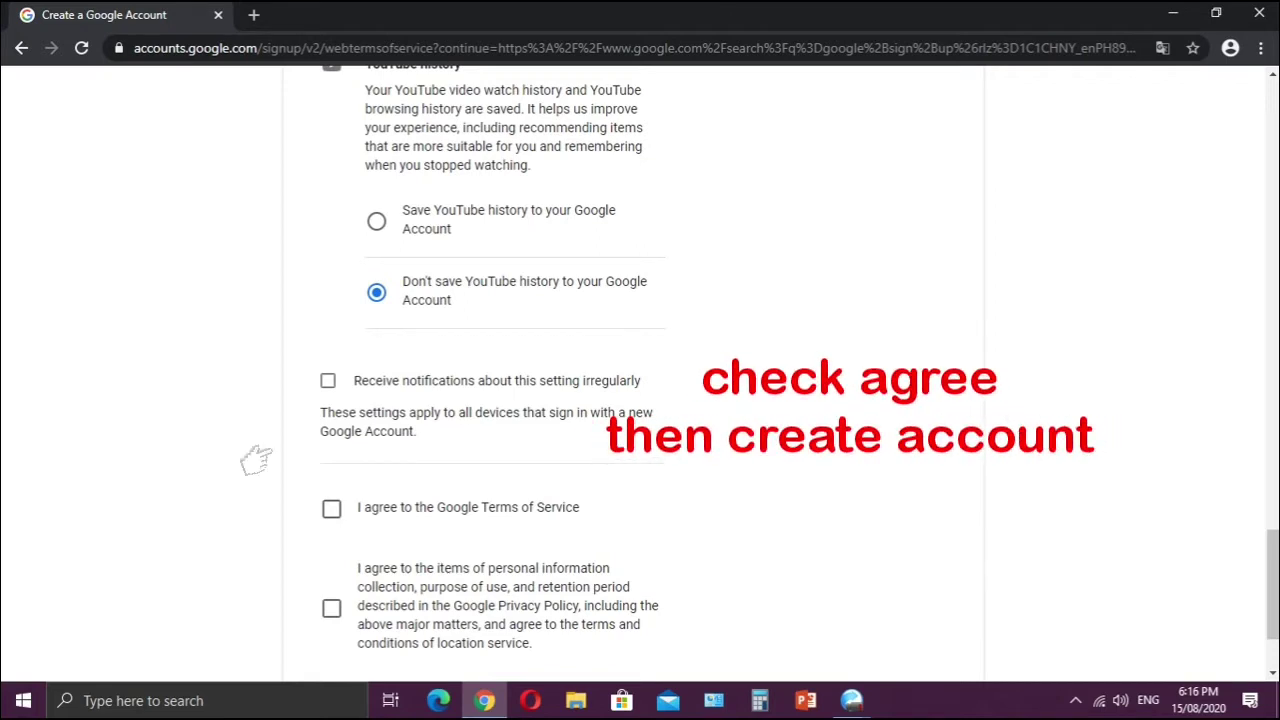
scroll(256, 458, down, 1)
click(328, 416)
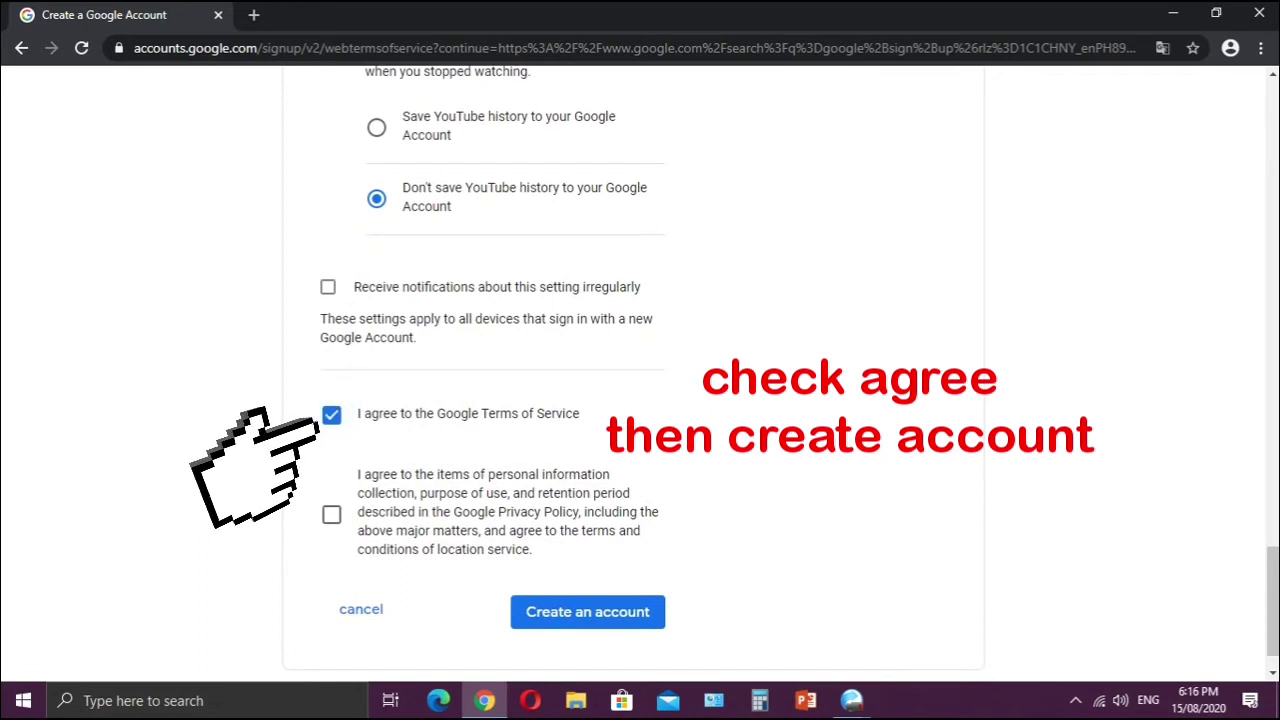
click(328, 514)
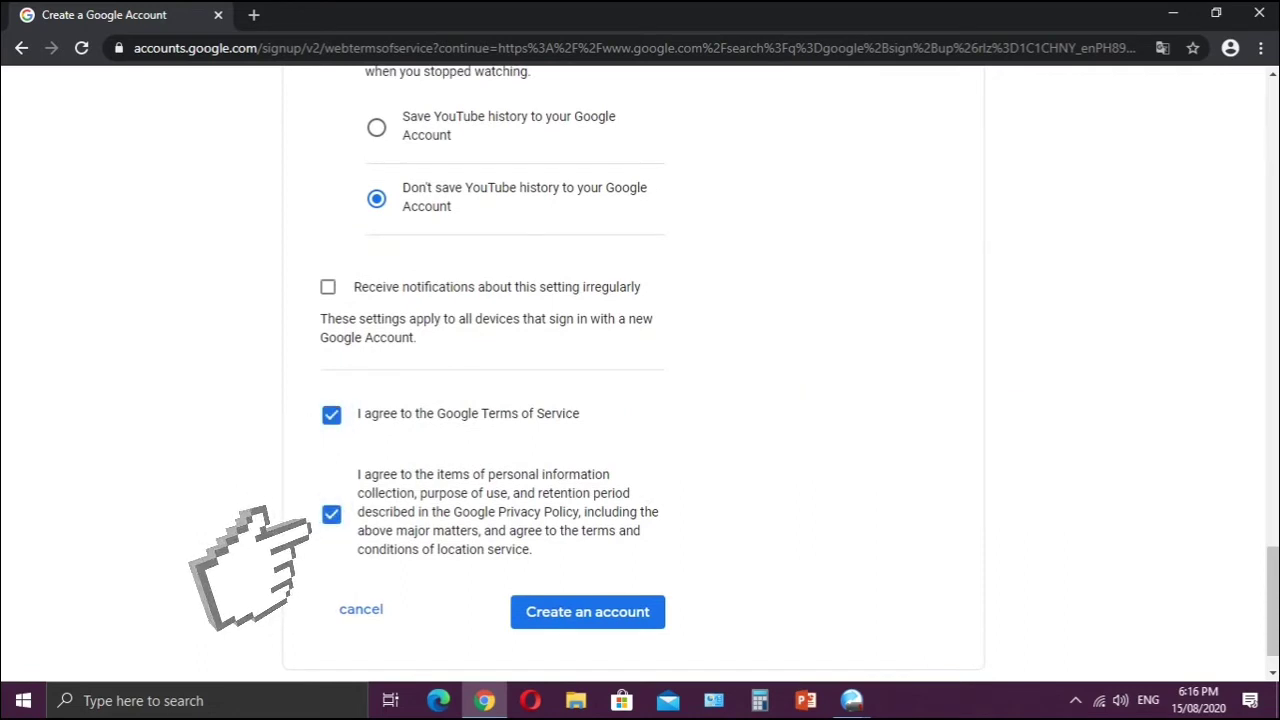
click(660, 620)
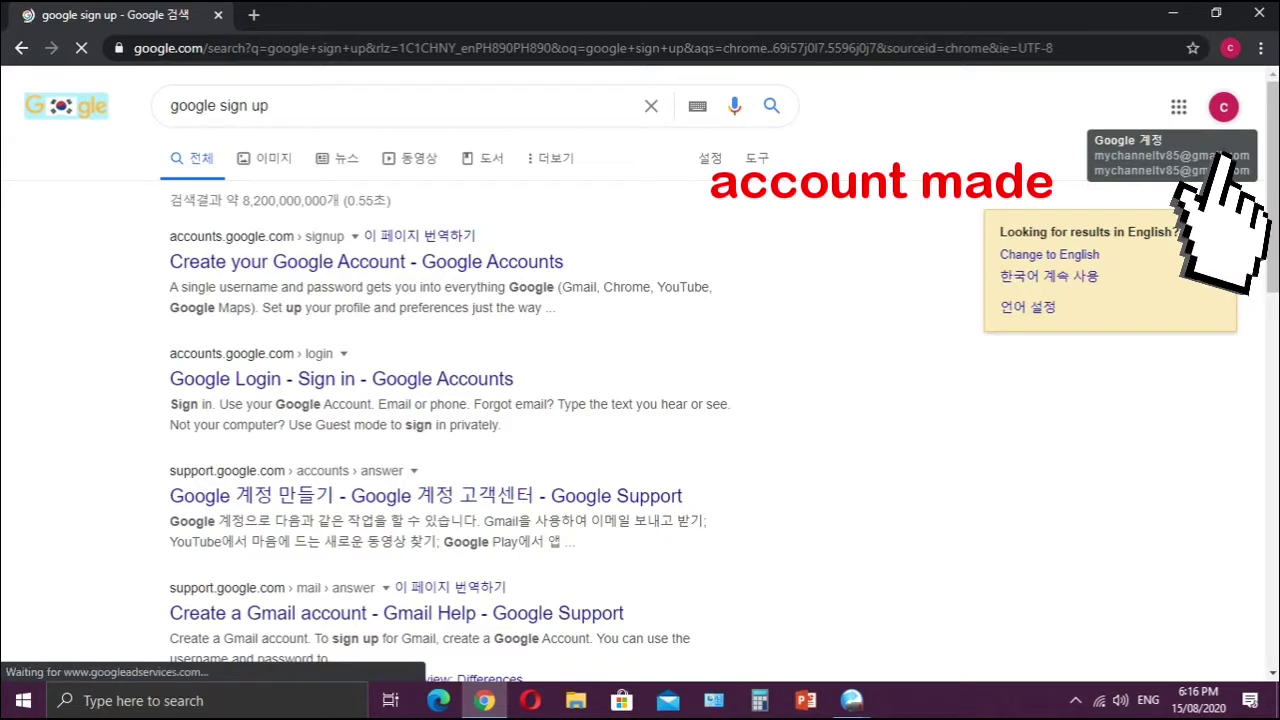
Go to youtube.com in a new browser tab.
click(253, 14)
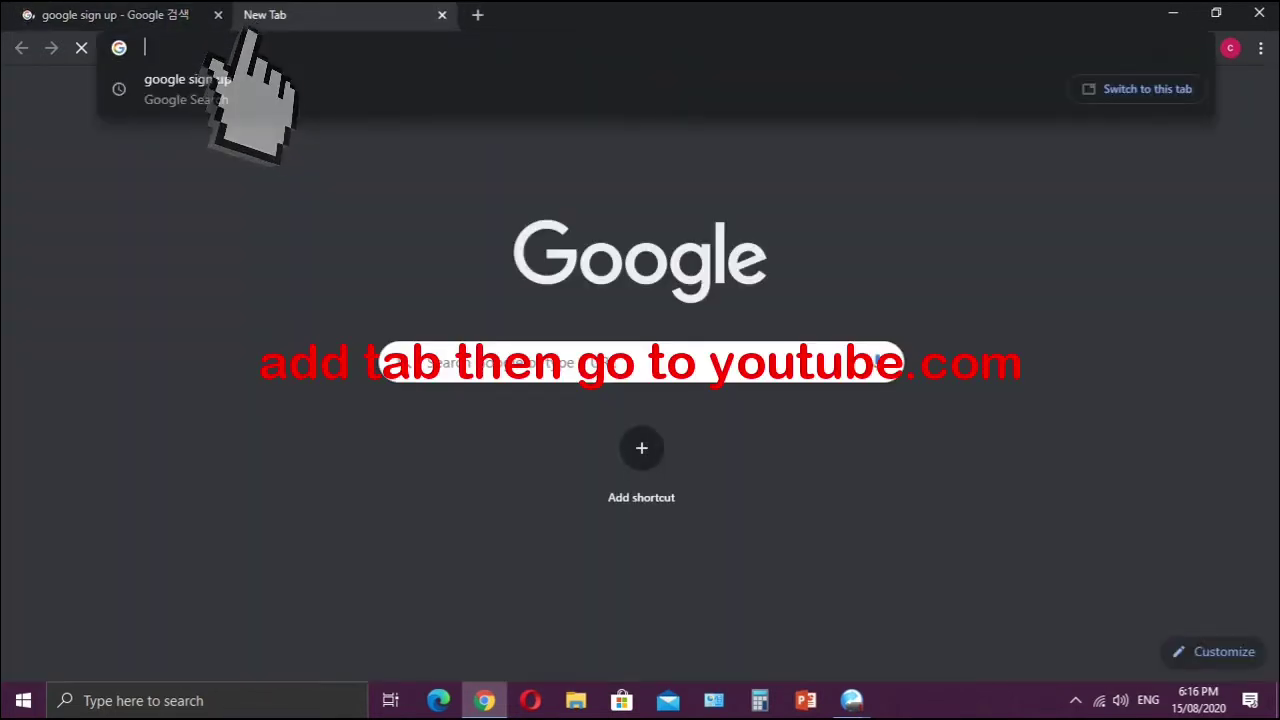
text(yout)
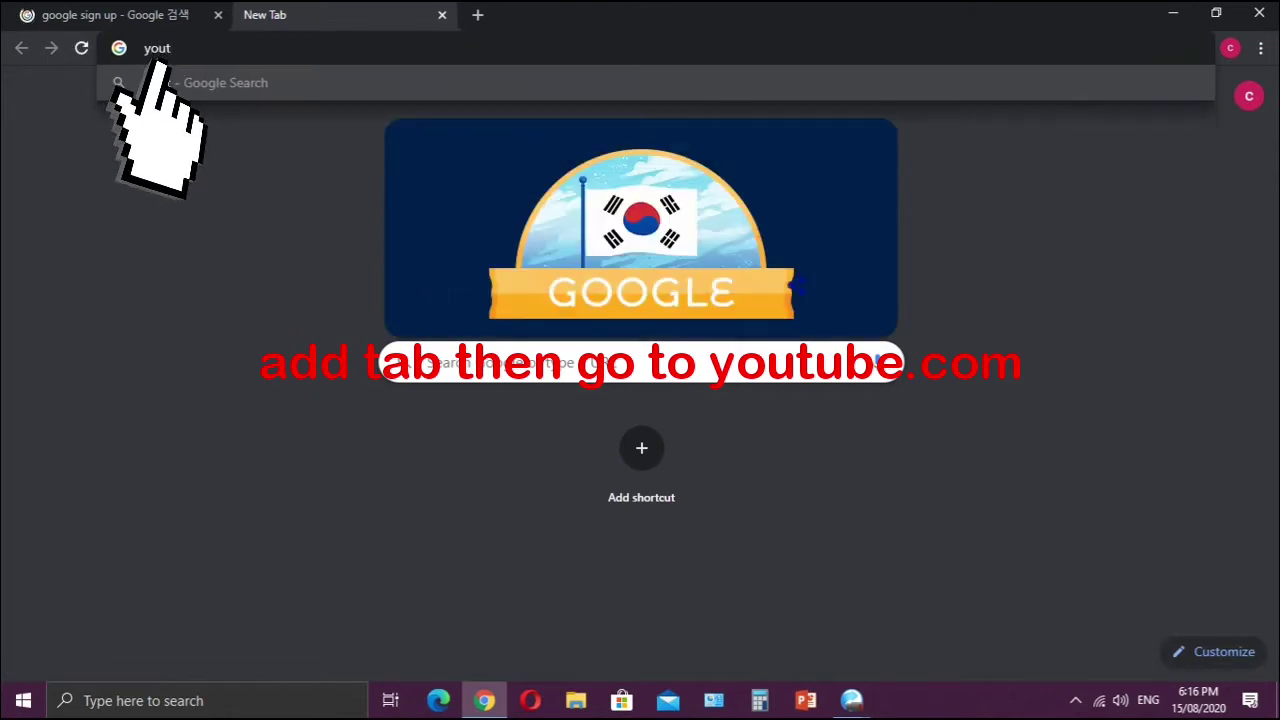
text(ube.com)
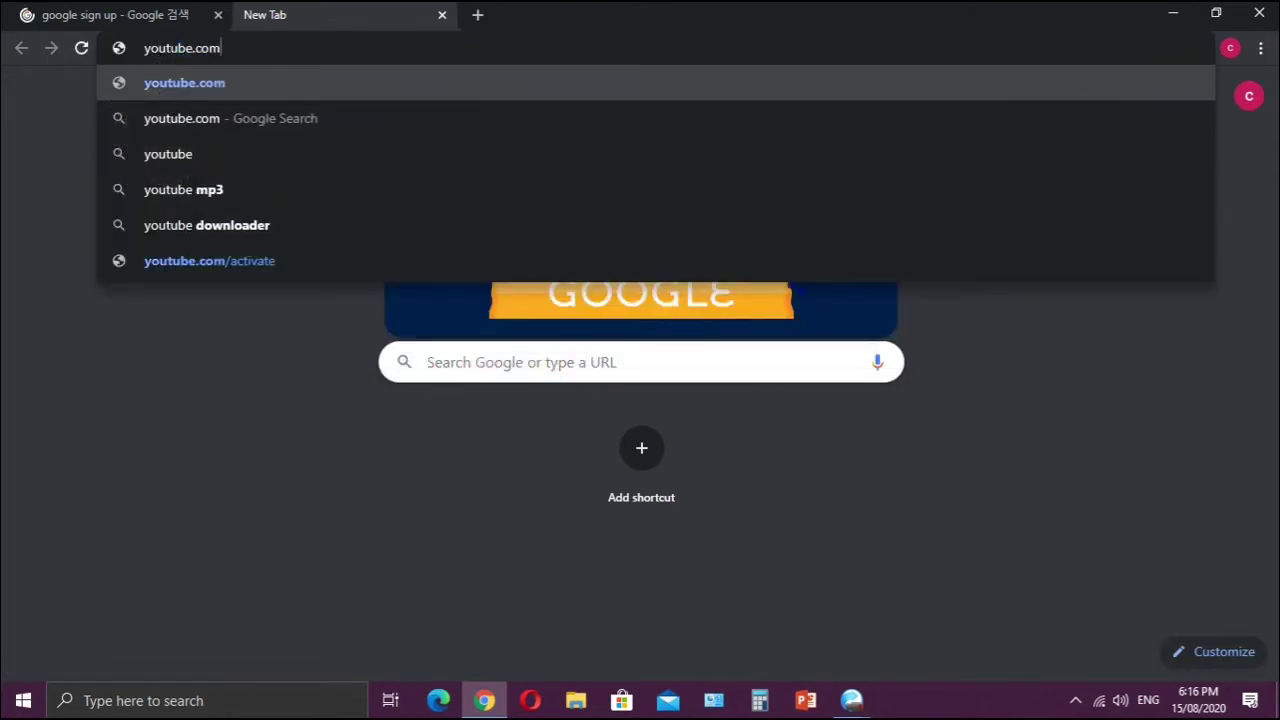
key(Return)
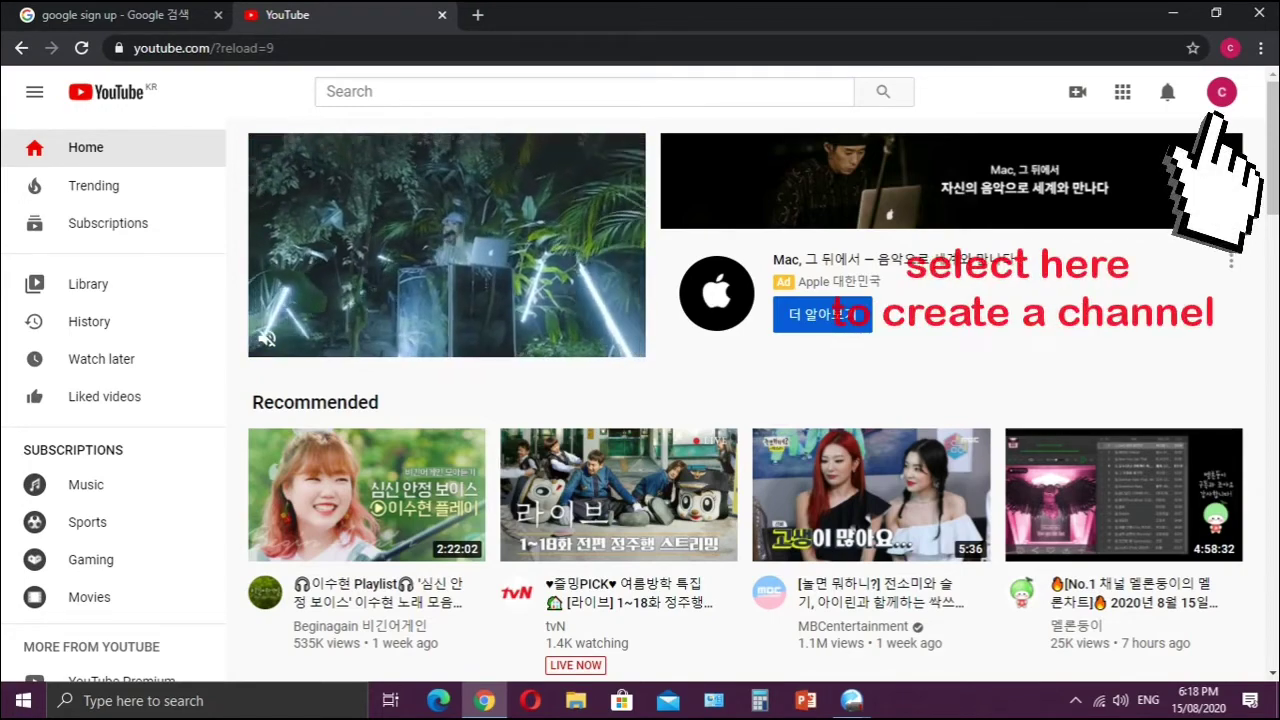
Create a YouTube channel from the avatar menu using the account's own name.
click(1221, 91)
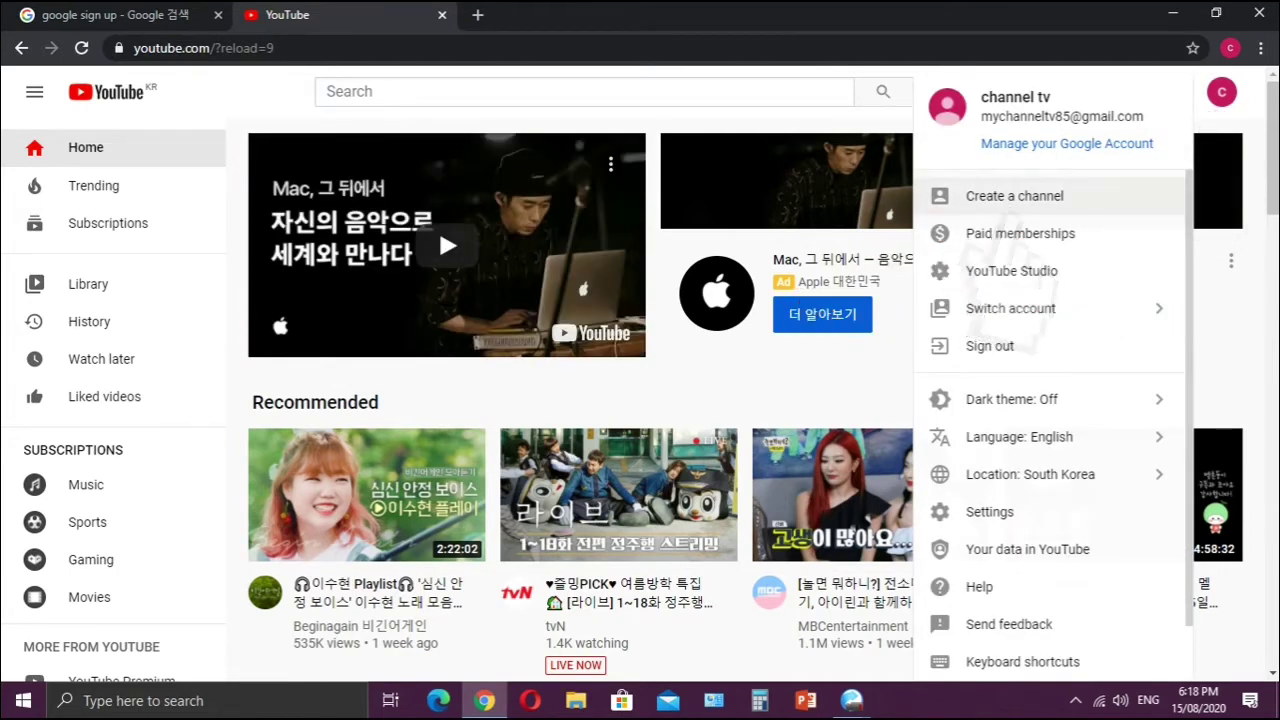
click(1014, 196)
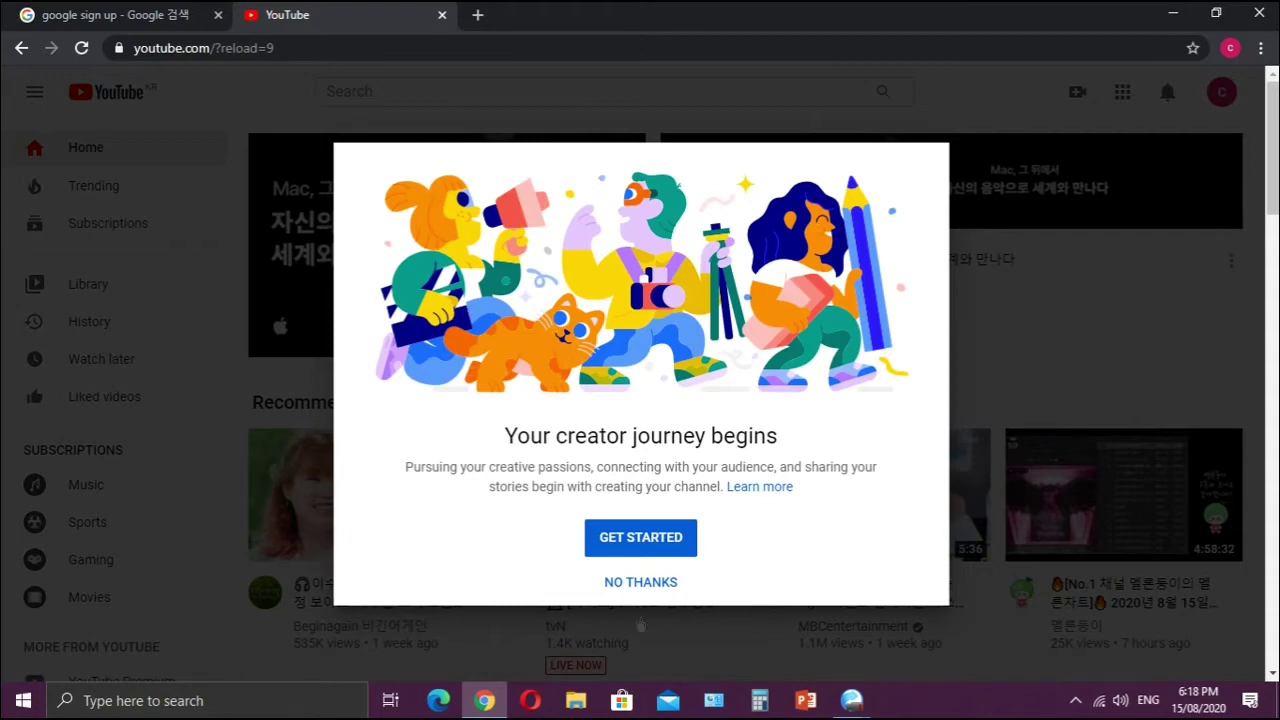
click(641, 538)
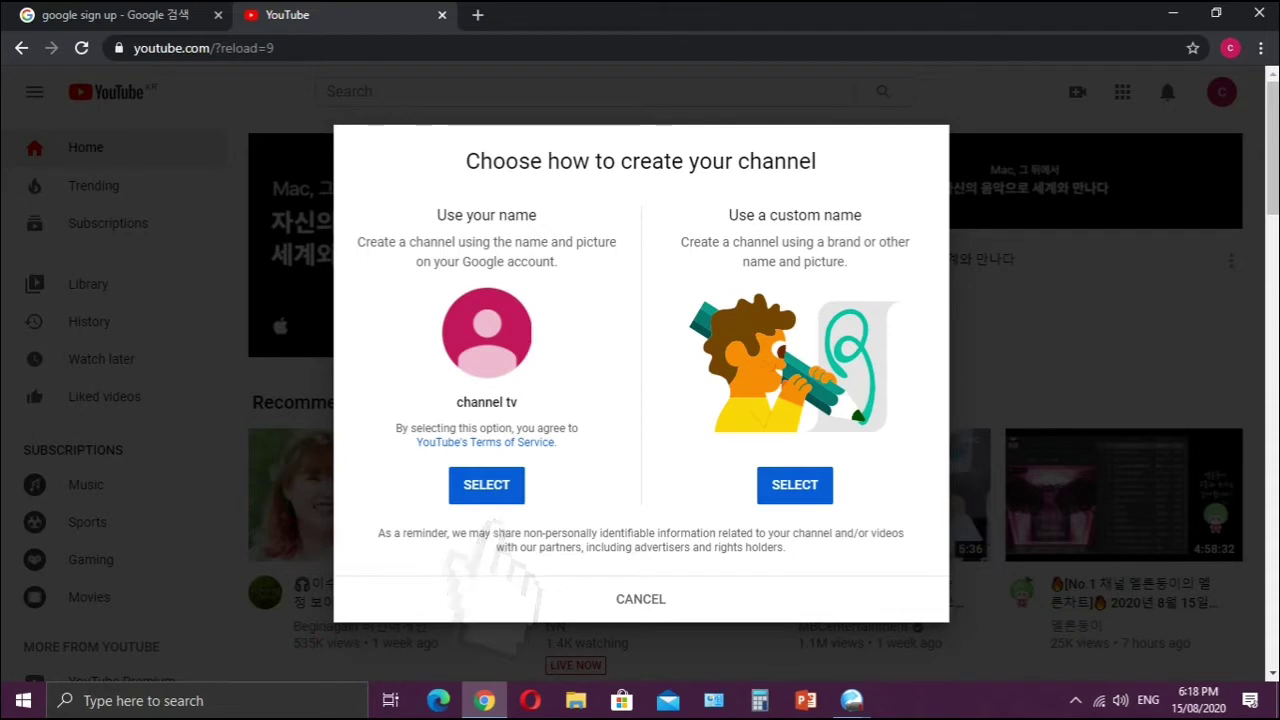
click(486, 484)
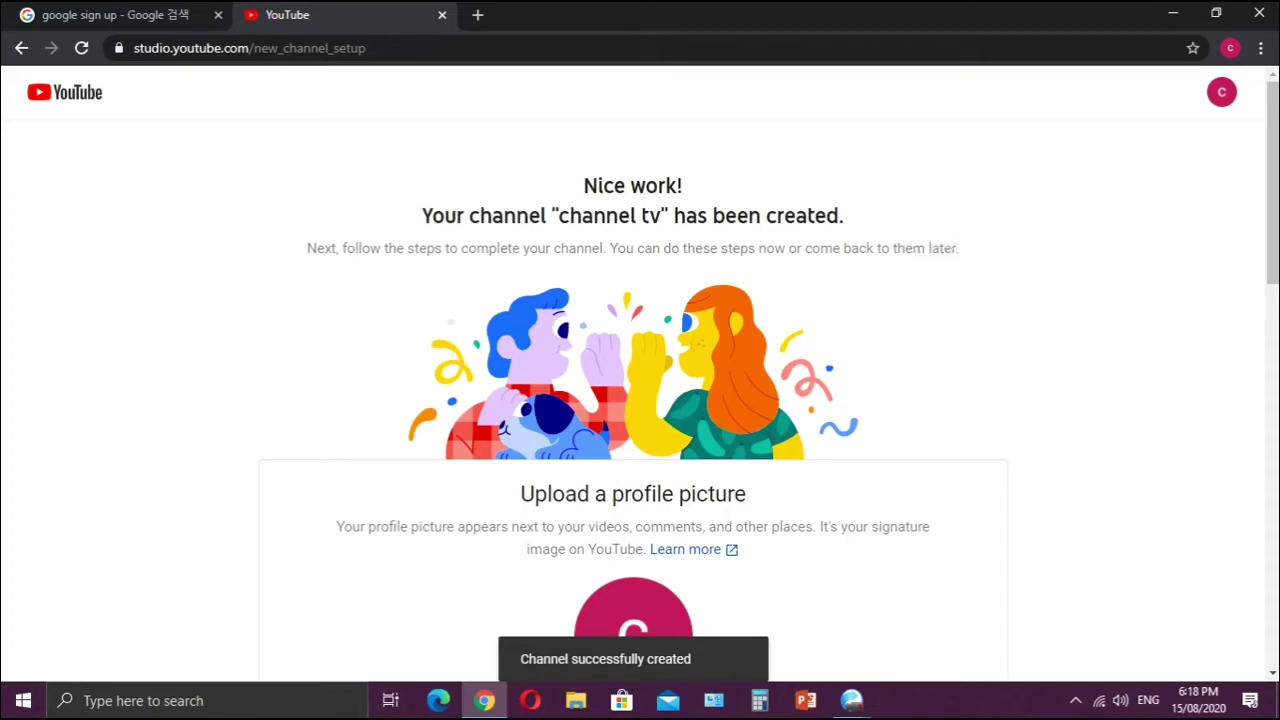
Upload resistor.jfif from the Desktop as the channel's profile picture.
scroll(640, 380, down, 1)
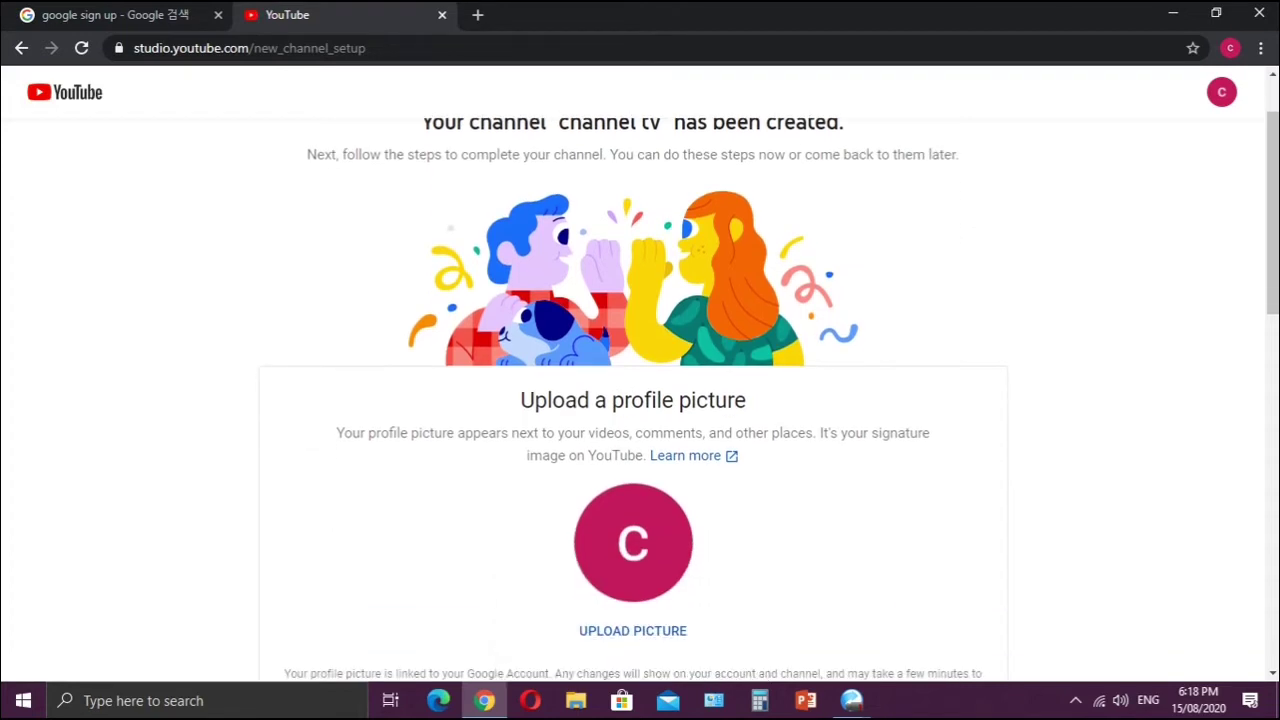
scroll(640, 380, up, 1)
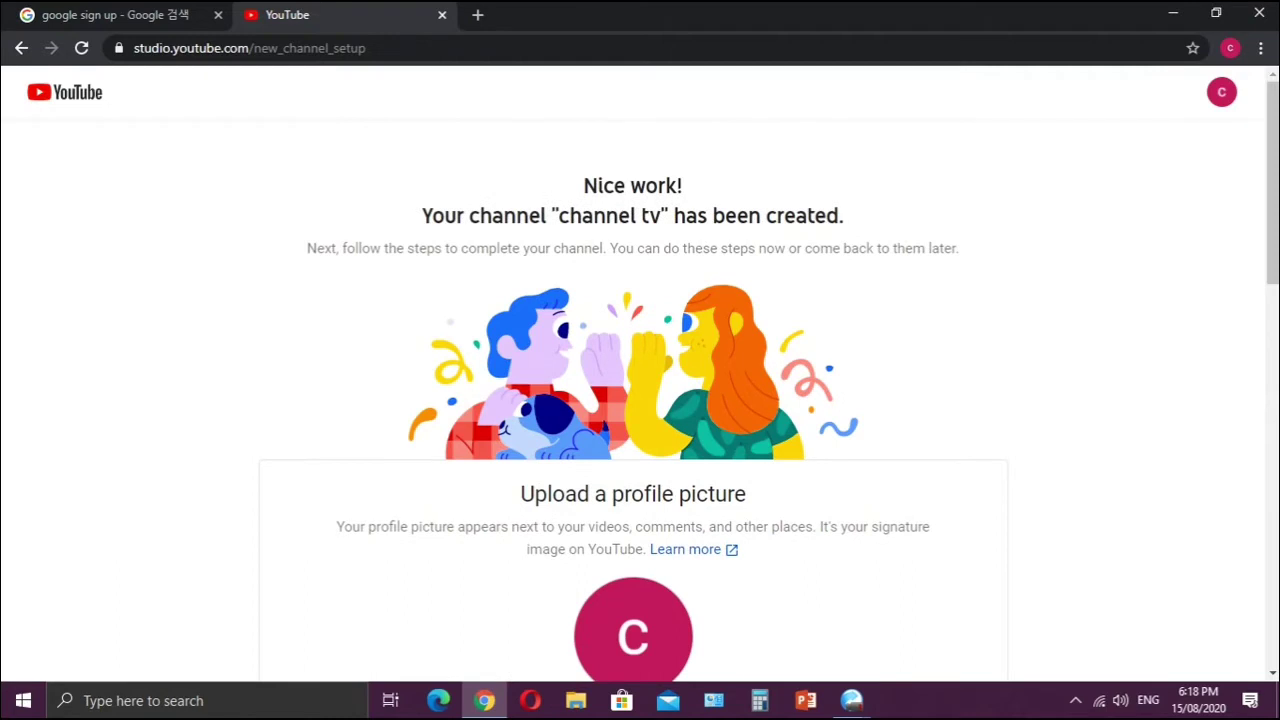
scroll(640, 380, down, 1)
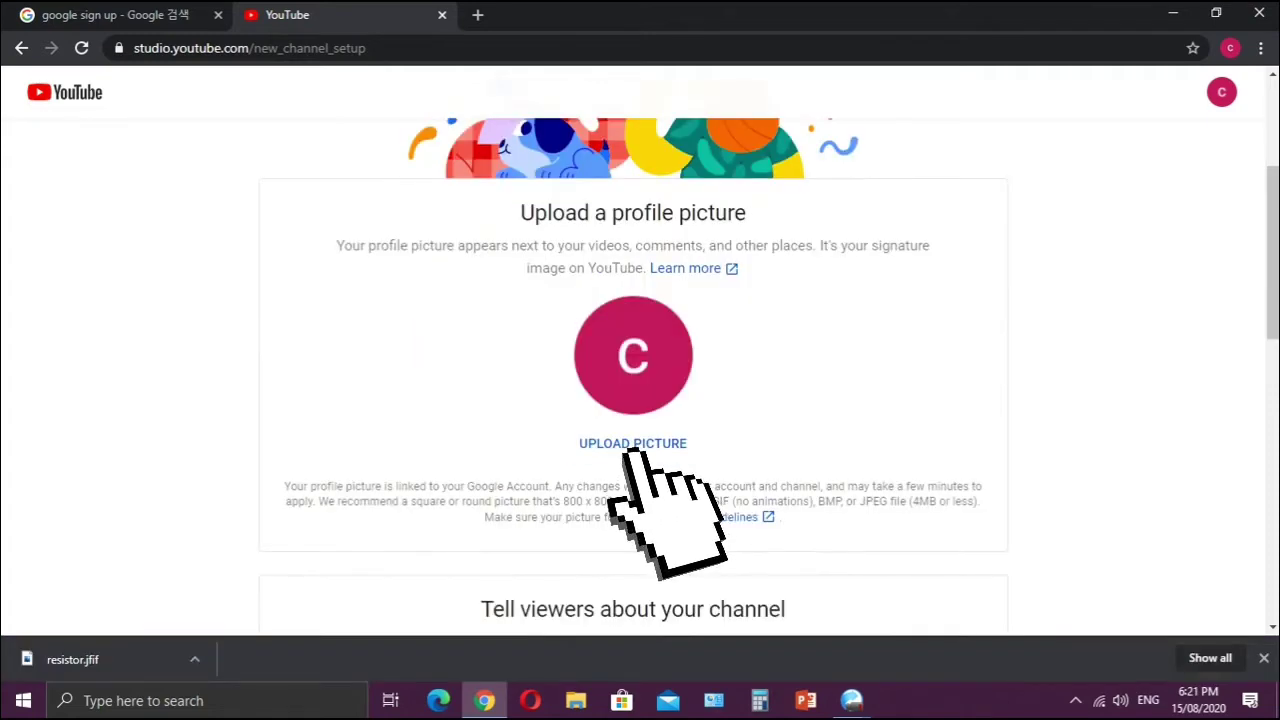
click(632, 452)
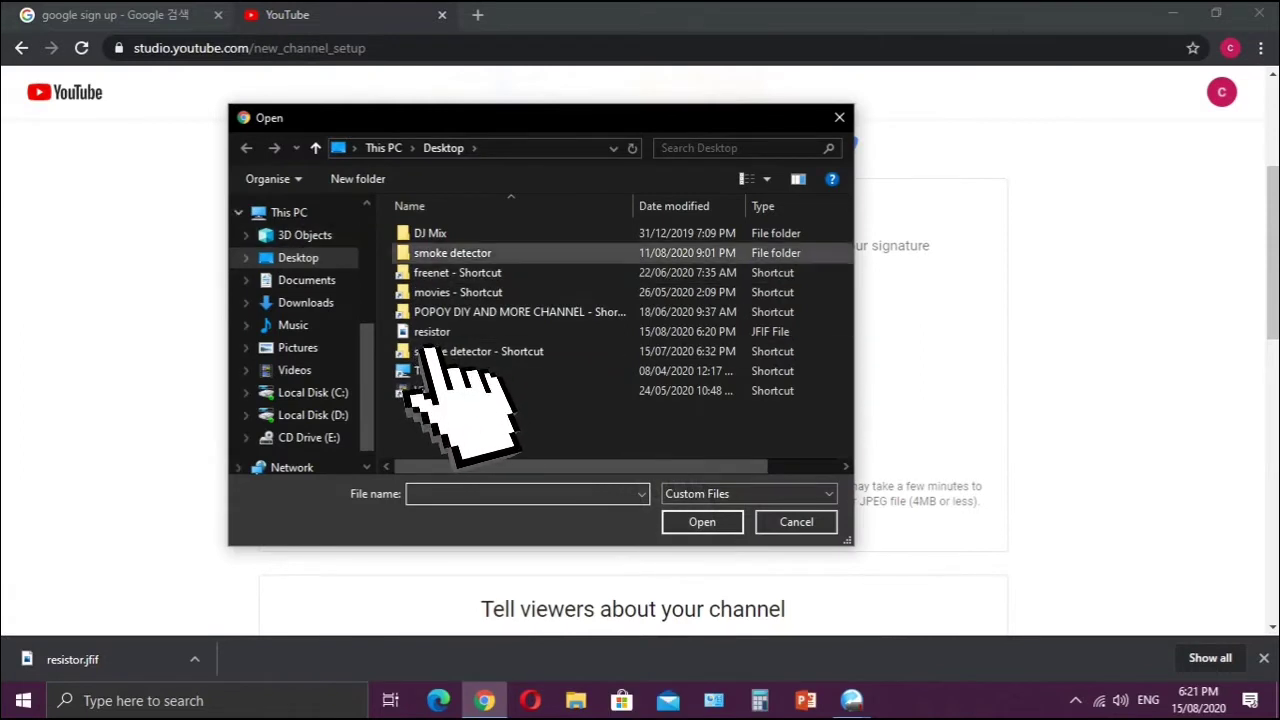
click(702, 524)
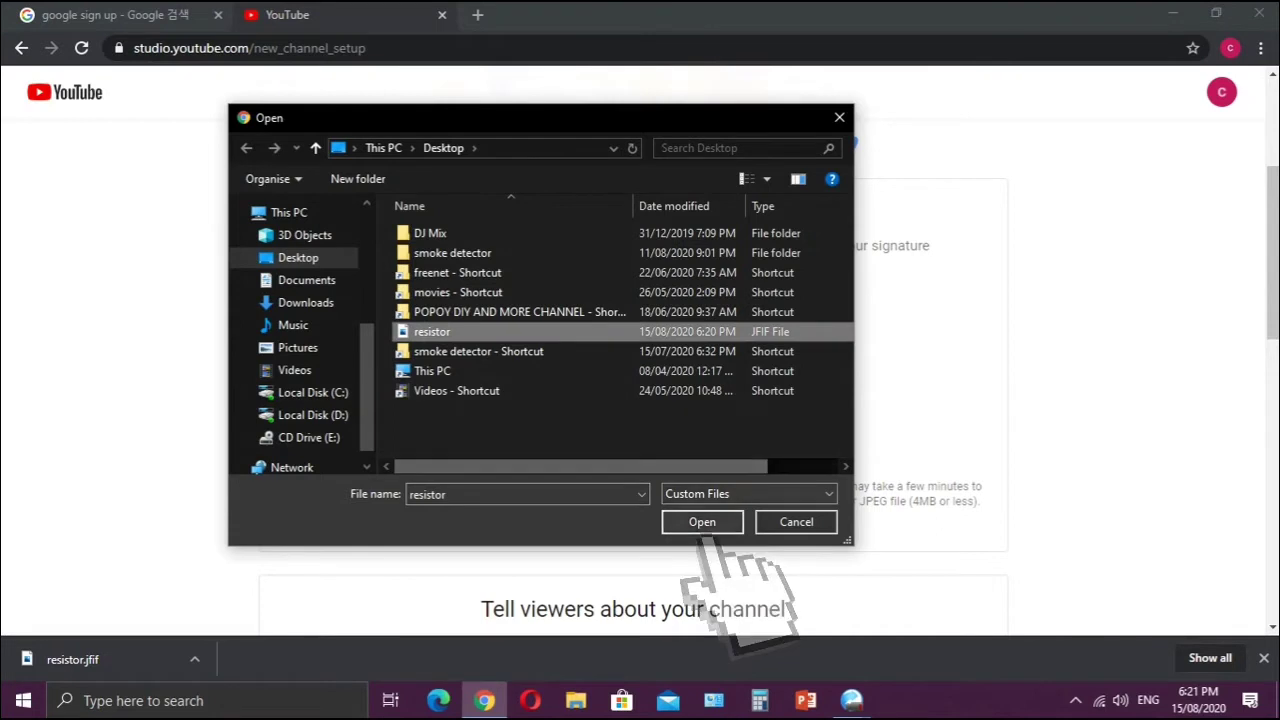
click(702, 522)
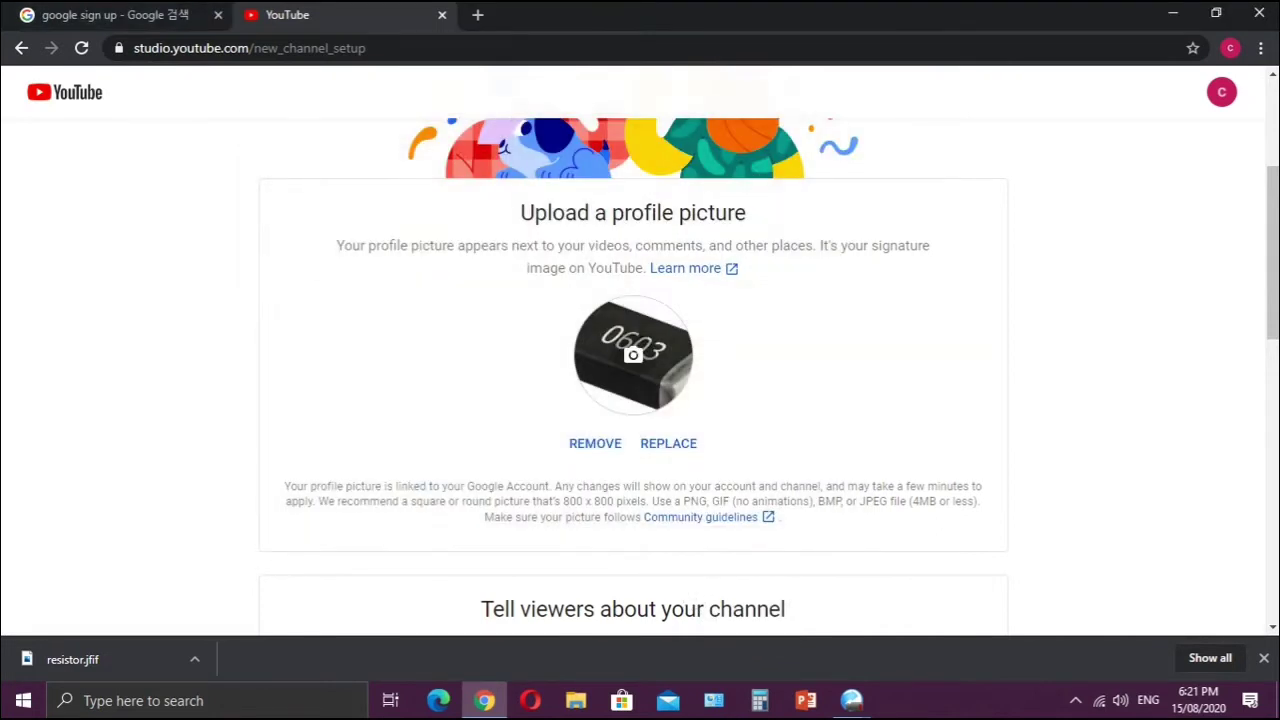
click(633, 355)
key(Escape)
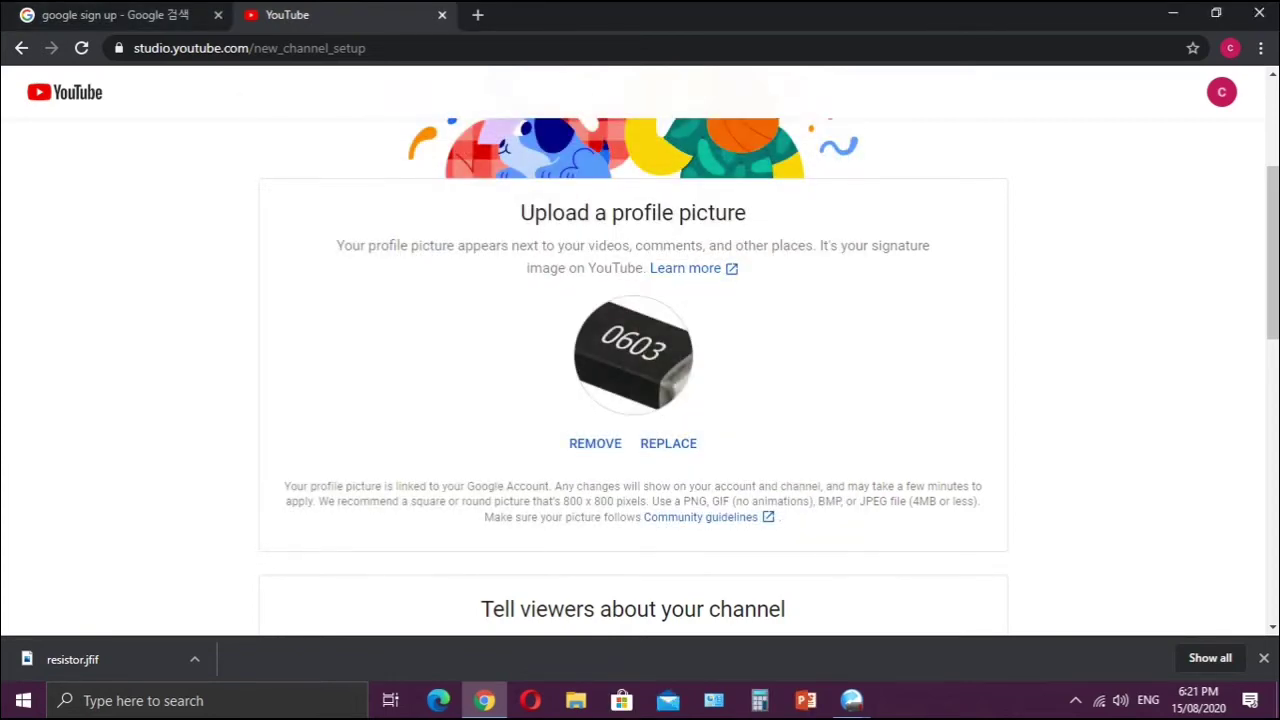
scroll(640, 376, down, 2)
scroll(640, 376, up, 2)
scroll(640, 376, up, 1)
scroll(640, 376, down, 3)
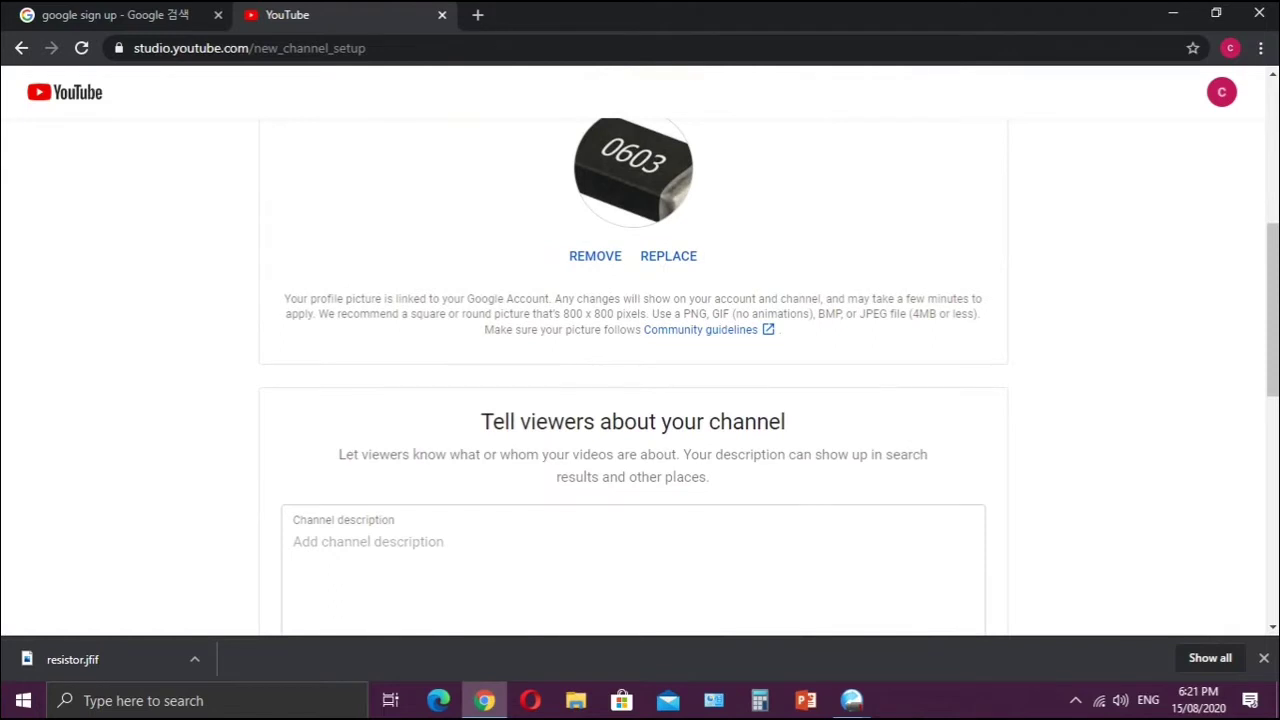
Enter the channel description 'subscribe,like,comment and share my videos'.
scroll(640, 376, down, 1)
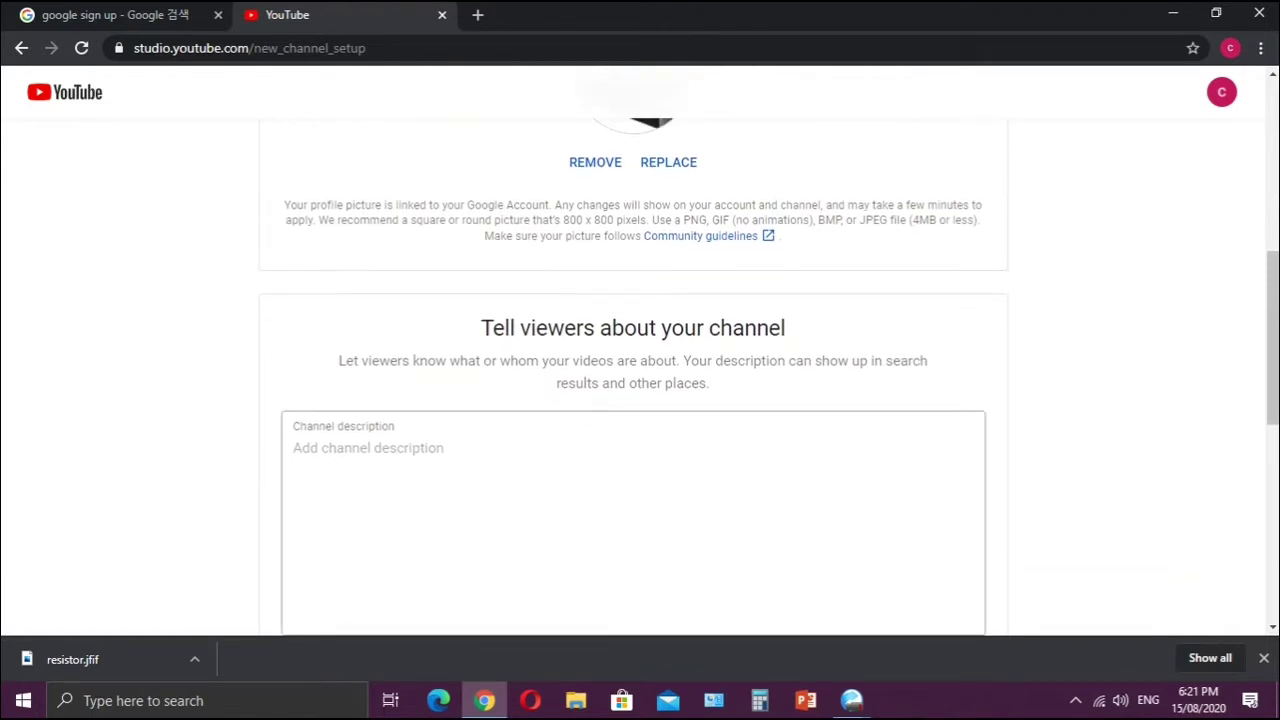
scroll(588, 252, down, 1)
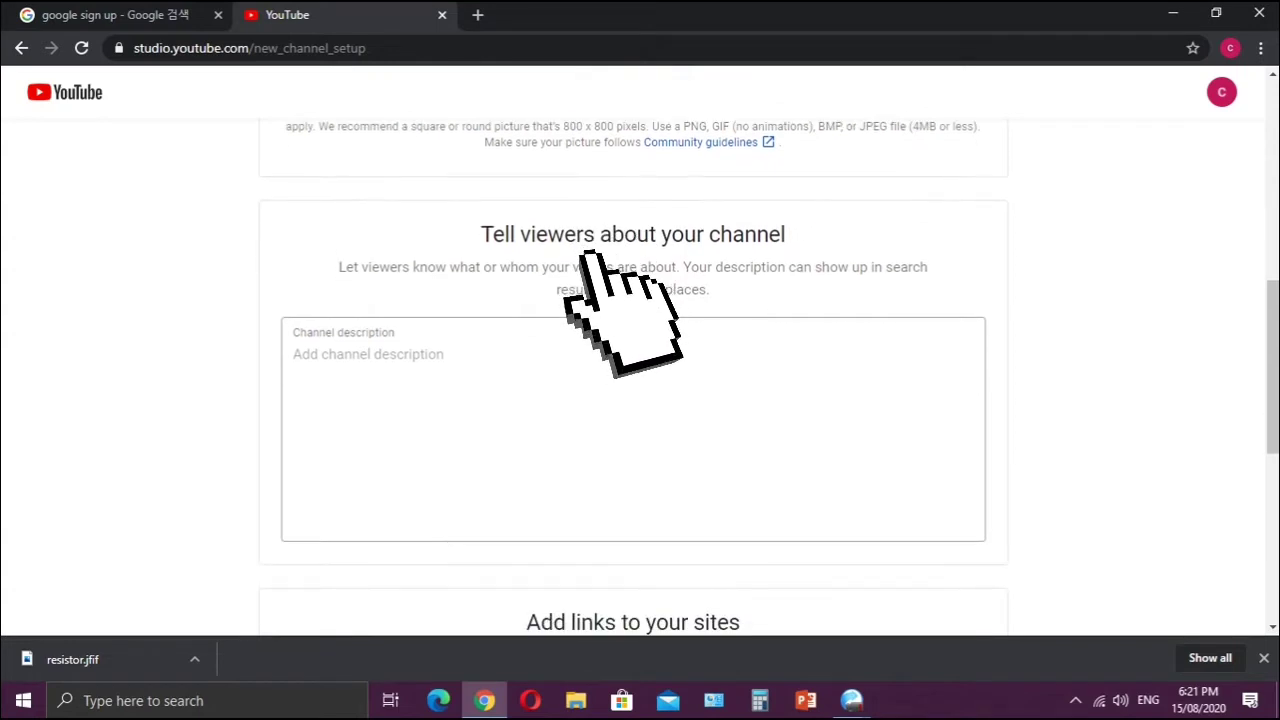
click(600, 360)
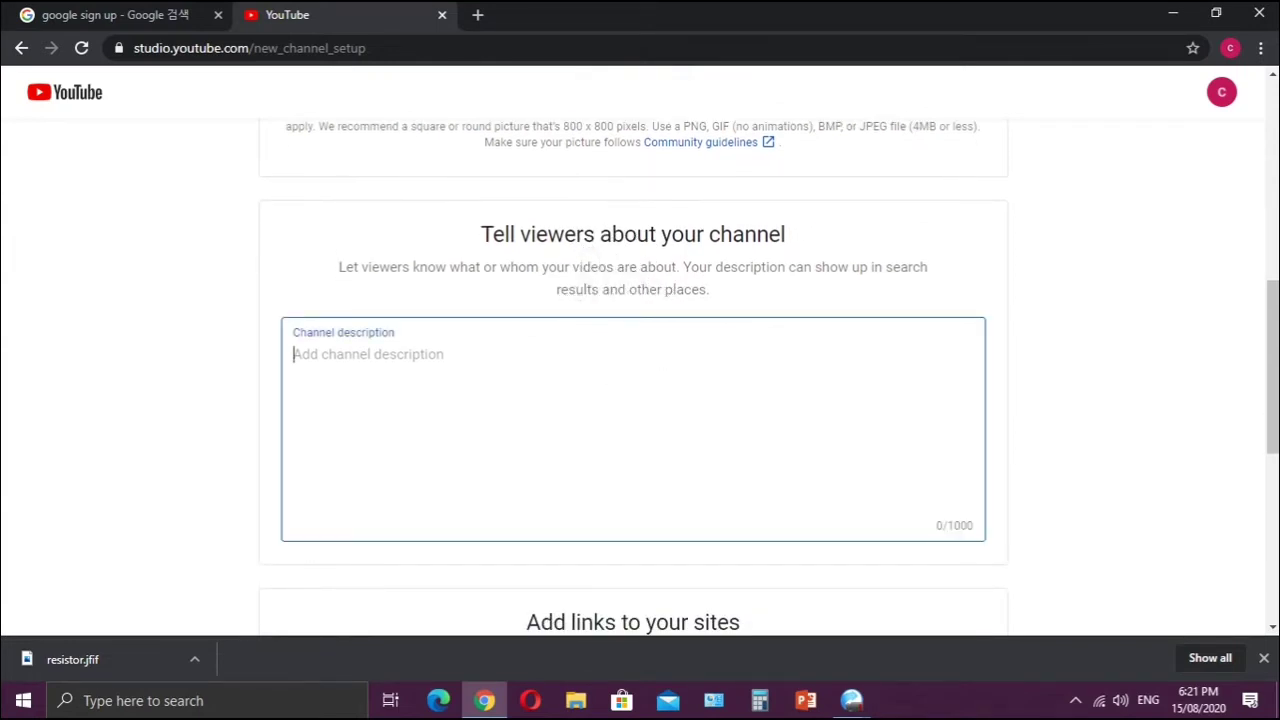
text(s)
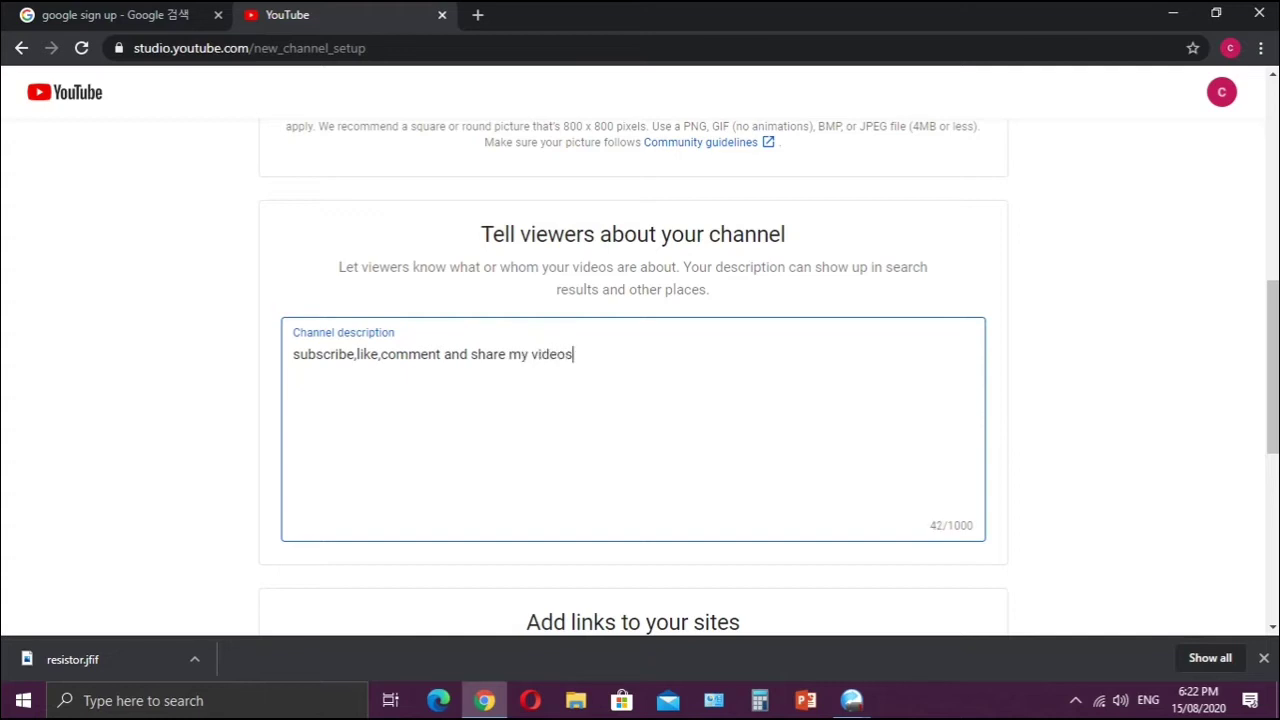
Leave the website, Facebook, Twitter and Instagram links blank and save the setup.
scroll(633, 377, down, 3)
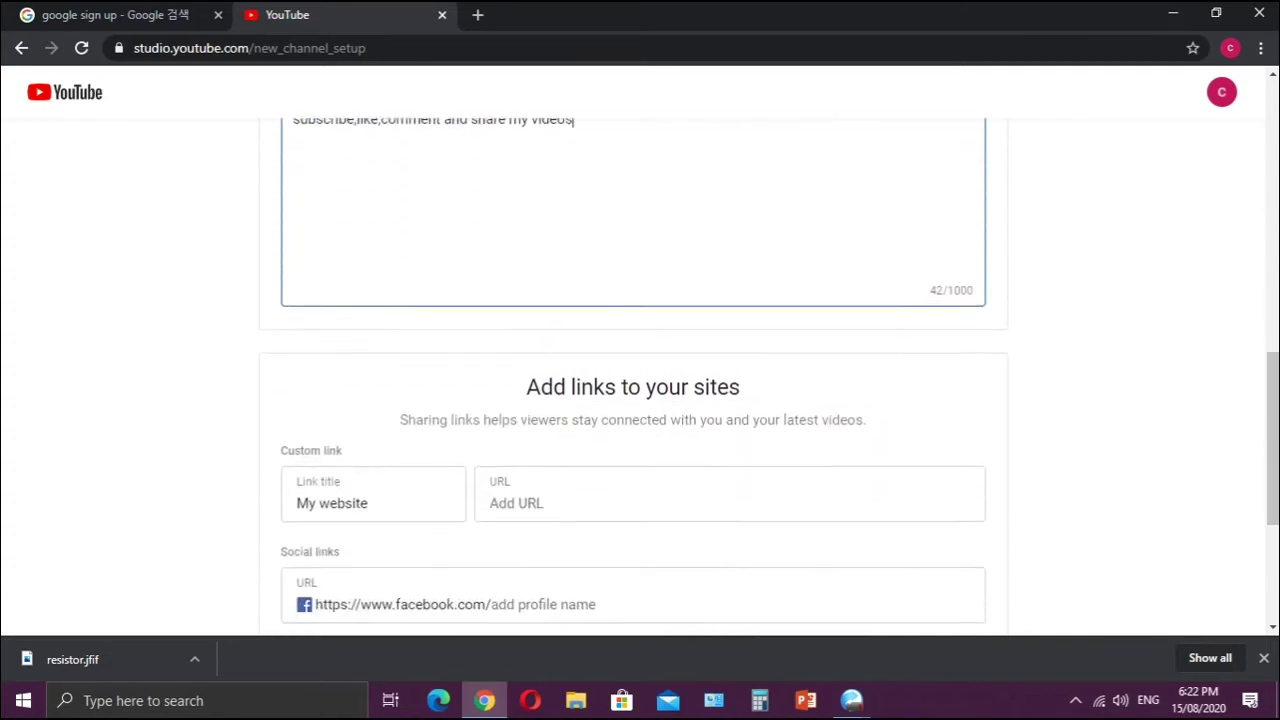
scroll(640, 390, up, 3)
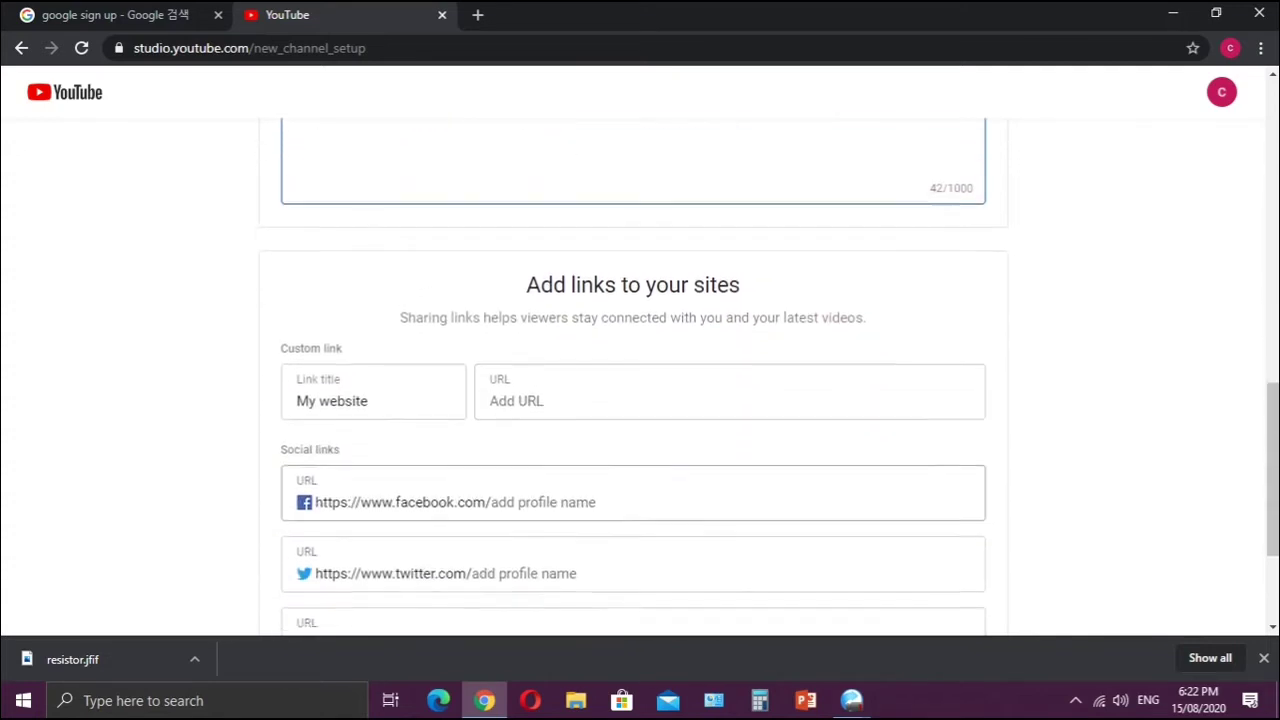
scroll(640, 390, down, 1)
scroll(640, 390, down, 2)
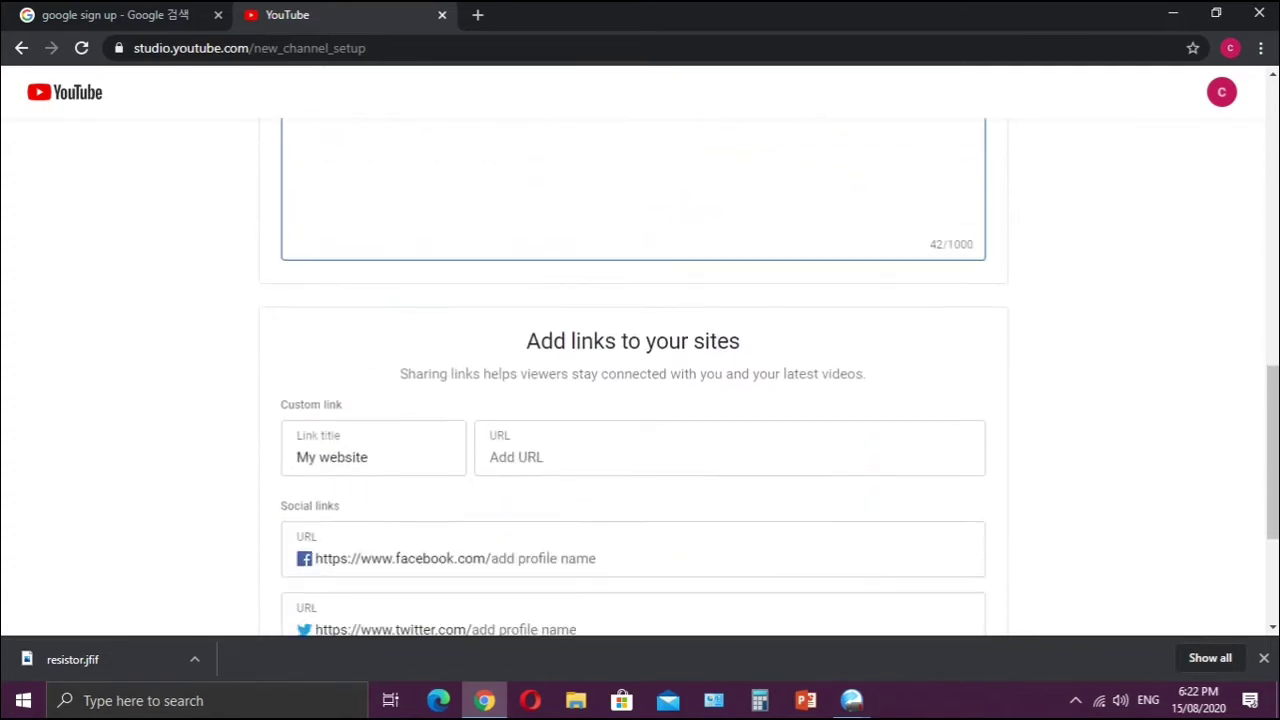
click(630, 355)
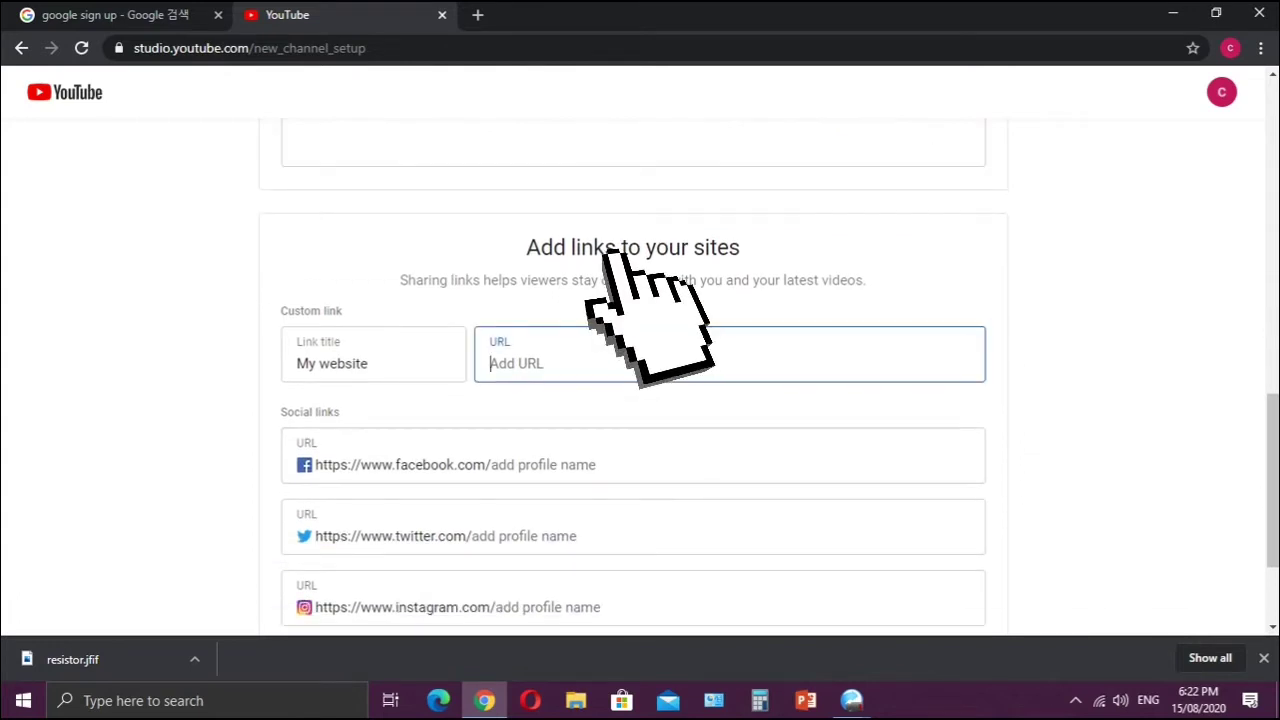
key(shift+Tab)
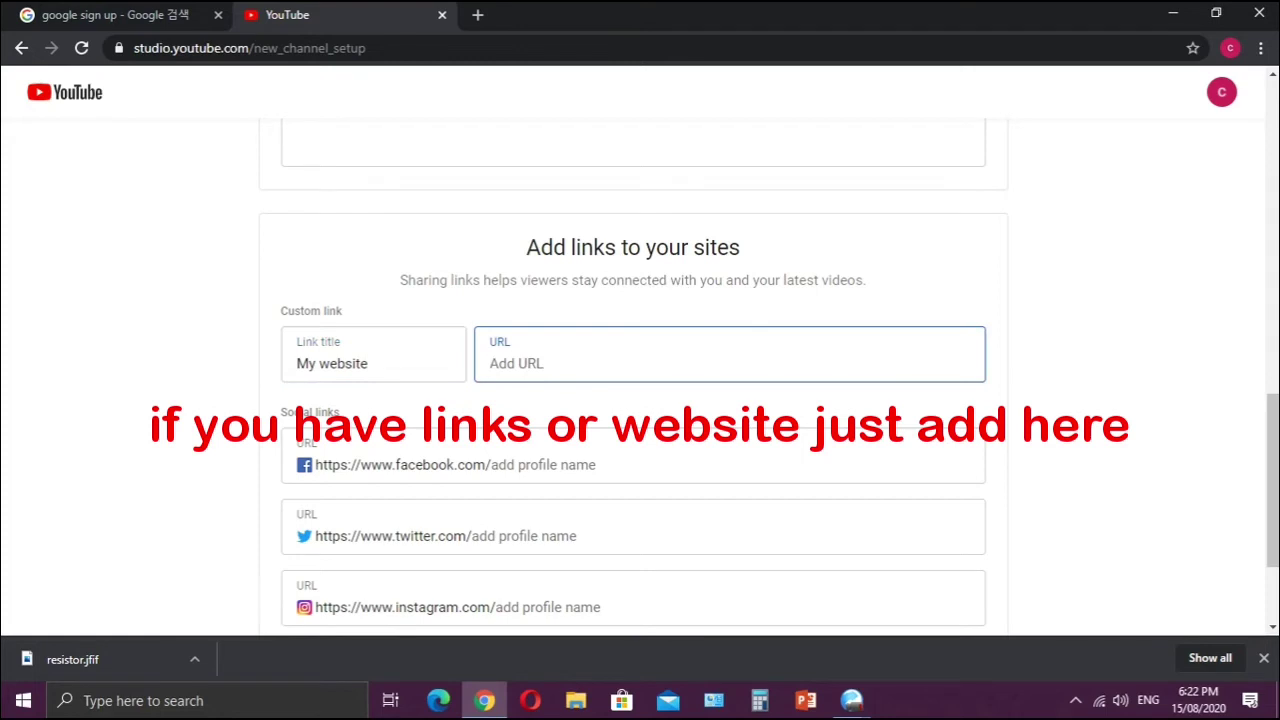
scroll(632, 400, down, 1)
click(491, 371)
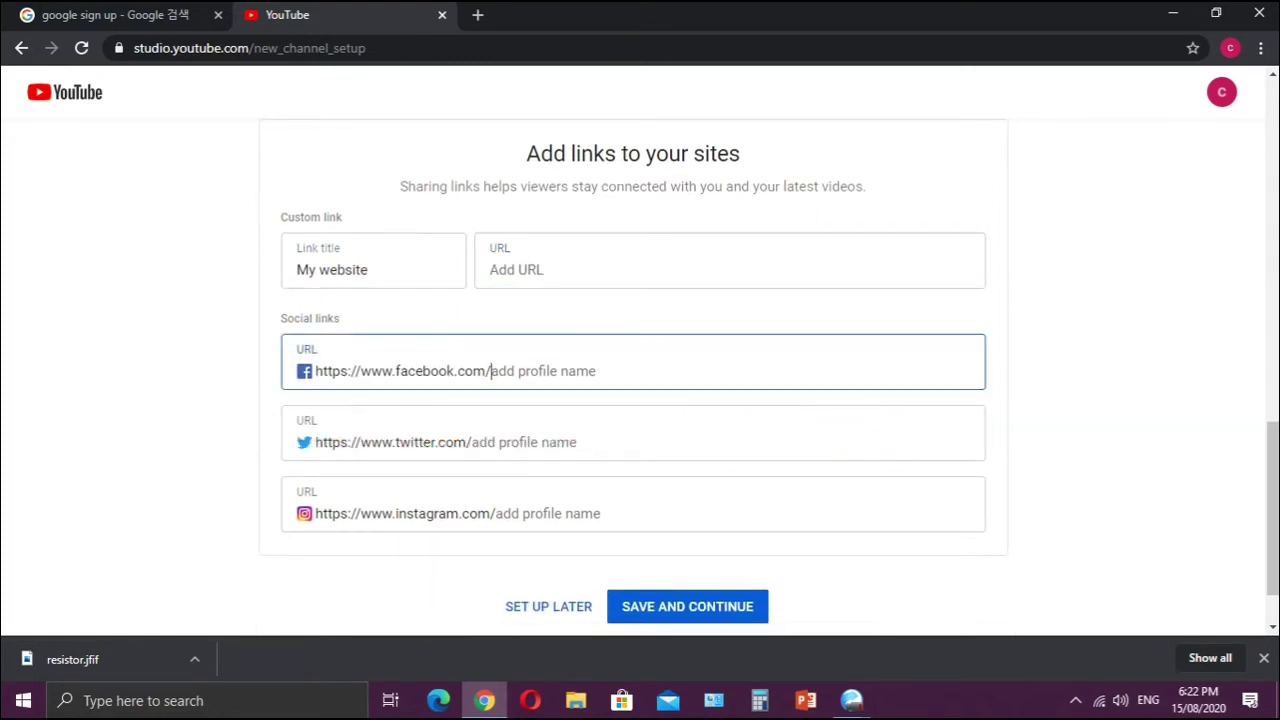
scroll(632, 370, down, 1)
click(470, 364)
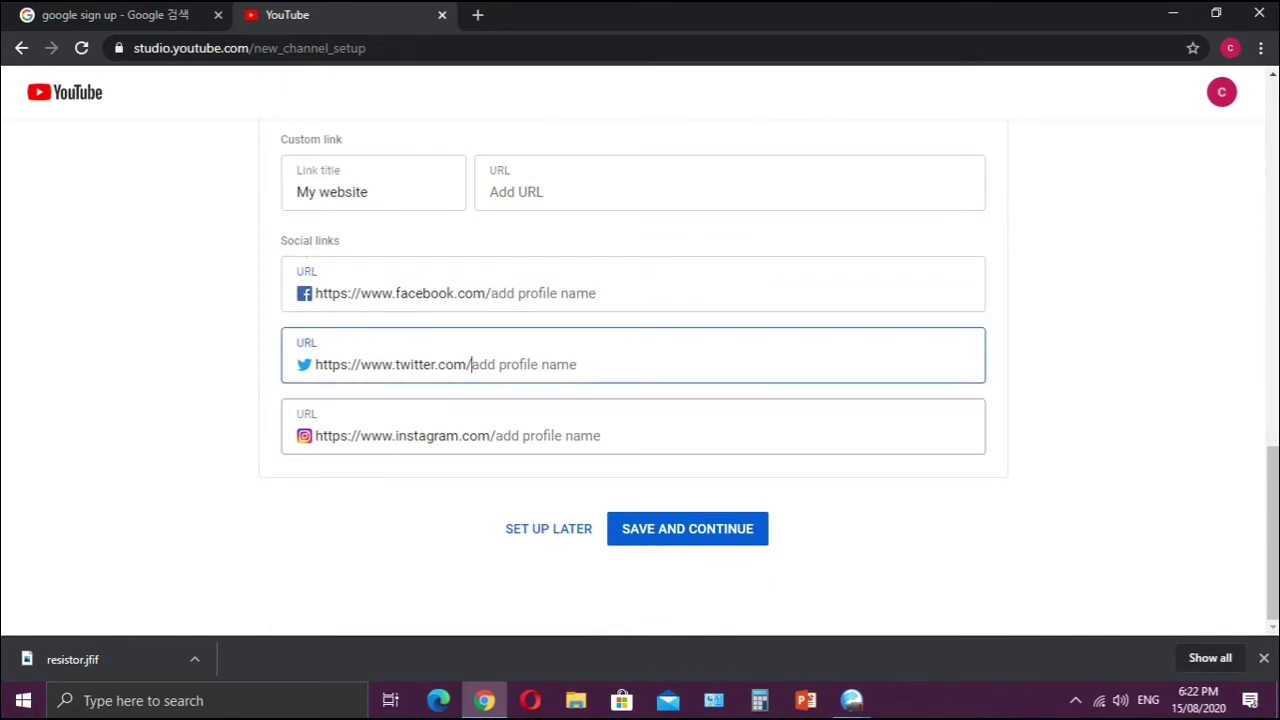
click(494, 436)
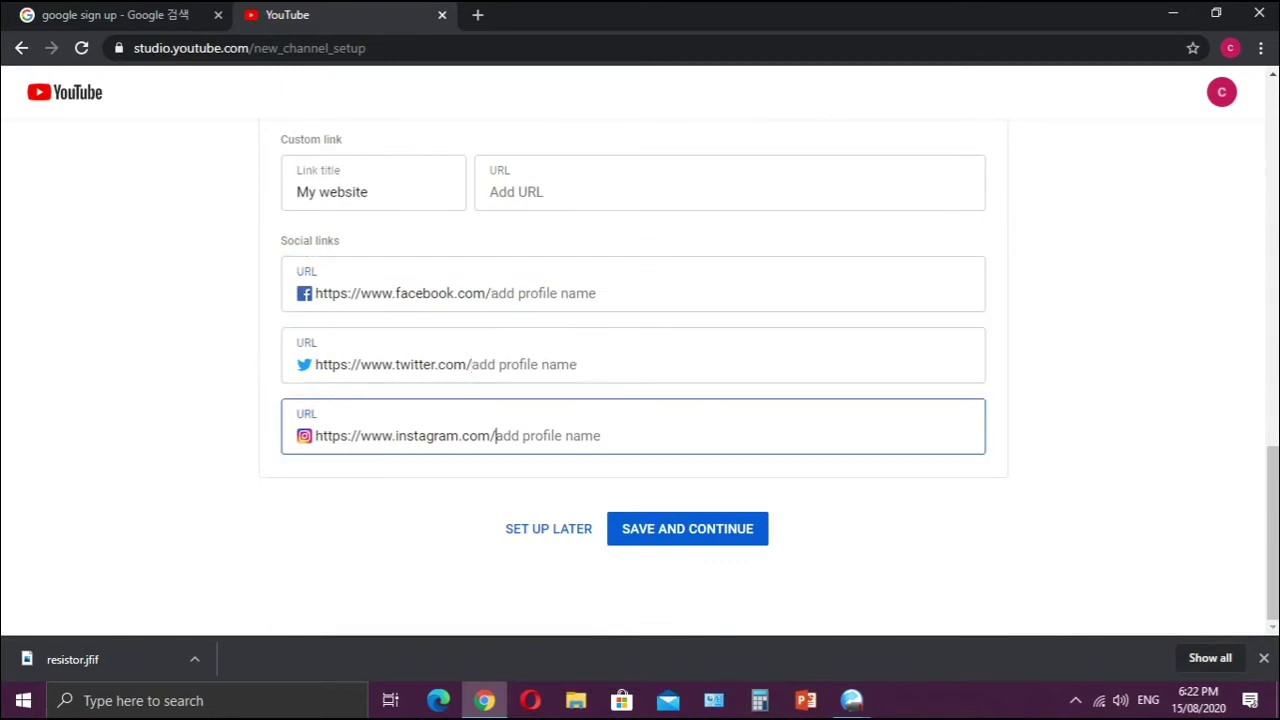
click(687, 528)
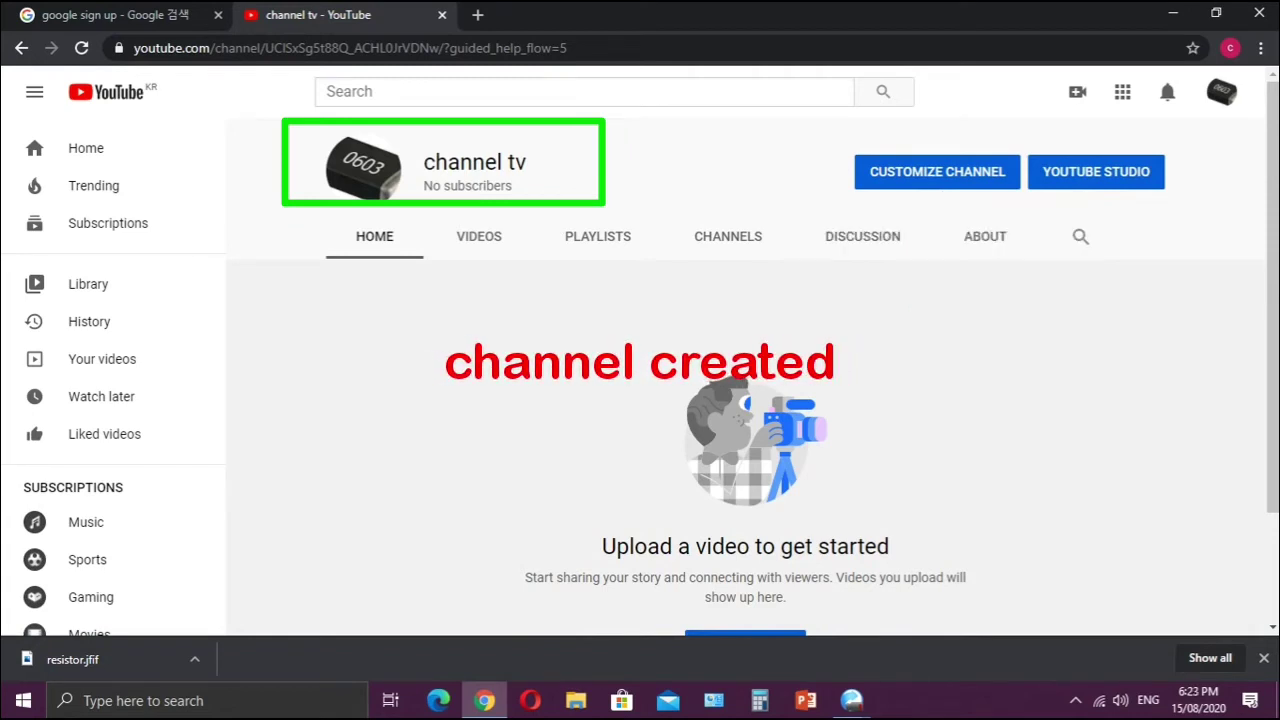
scroll(745, 400, down, 2)
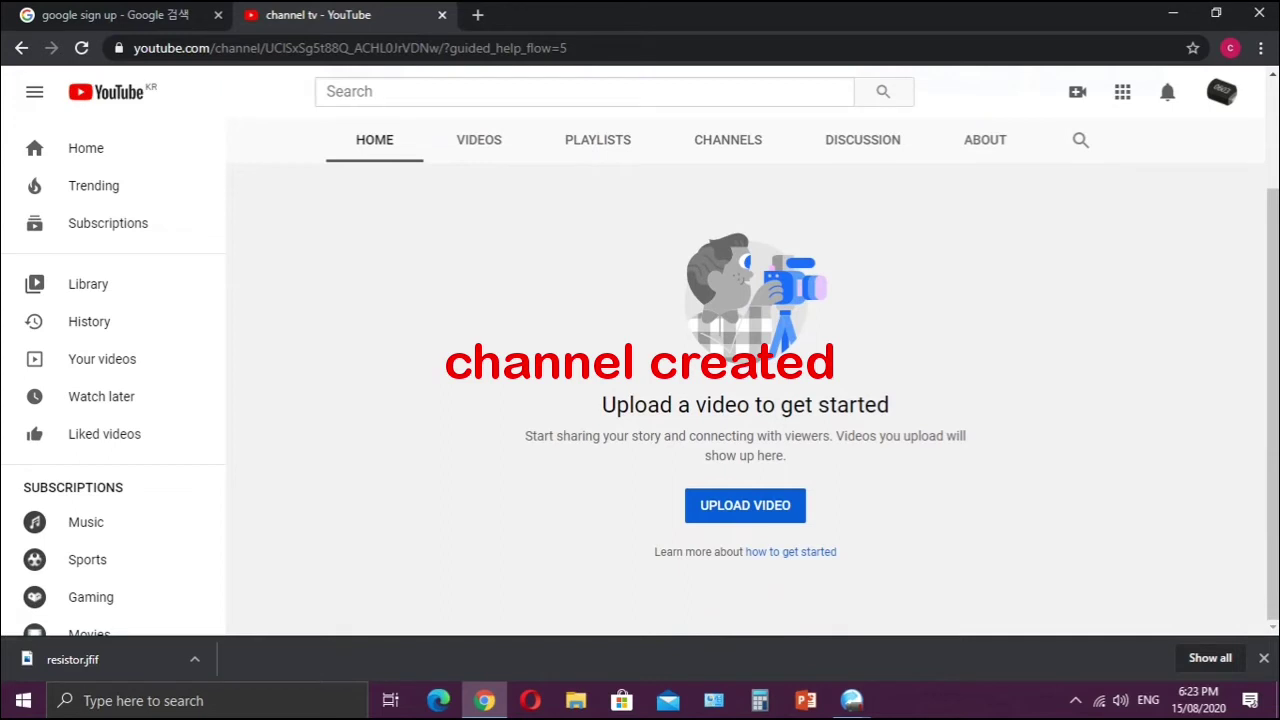
scroll(745, 400, up, 1)
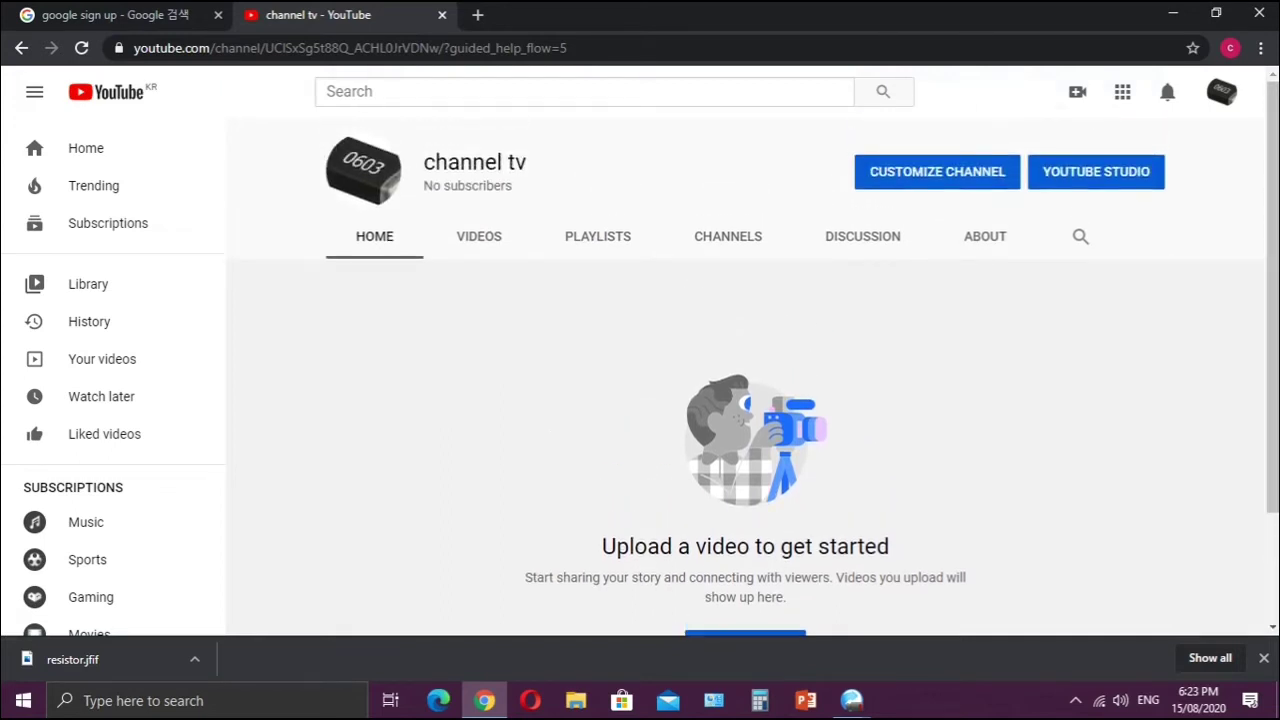
scroll(745, 400, down, 1)
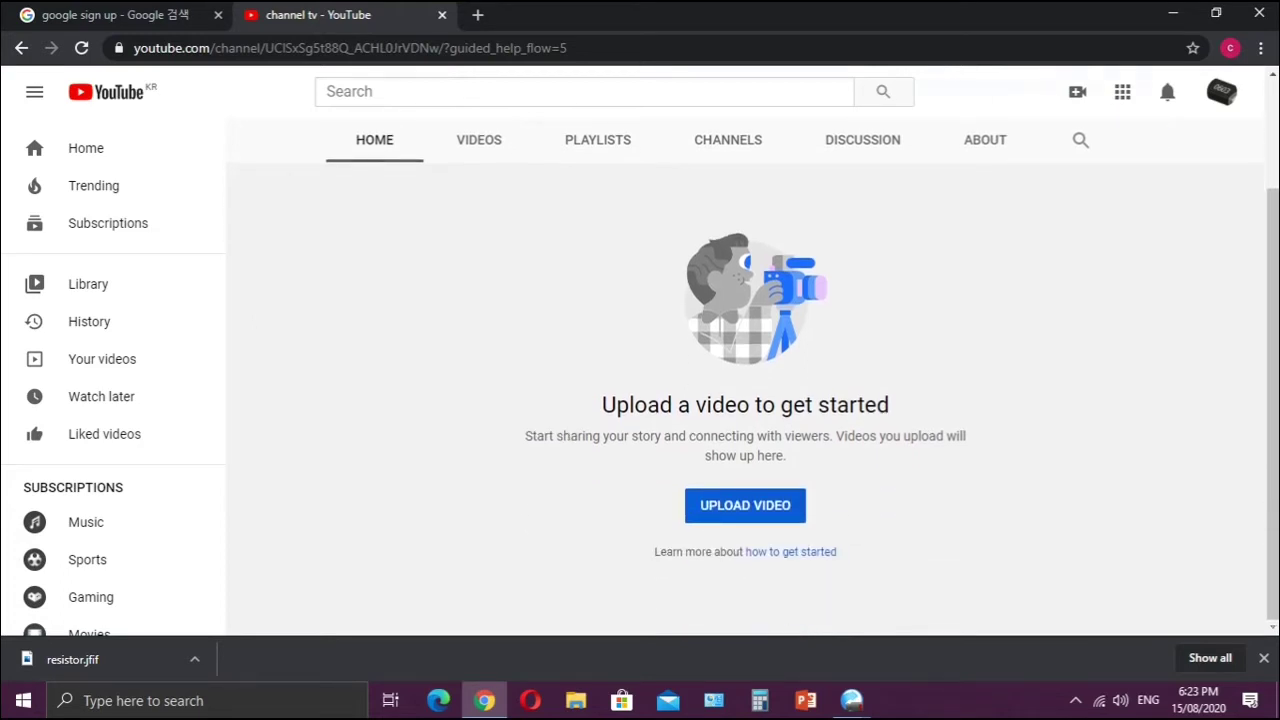
scroll(745, 400, up, 1)
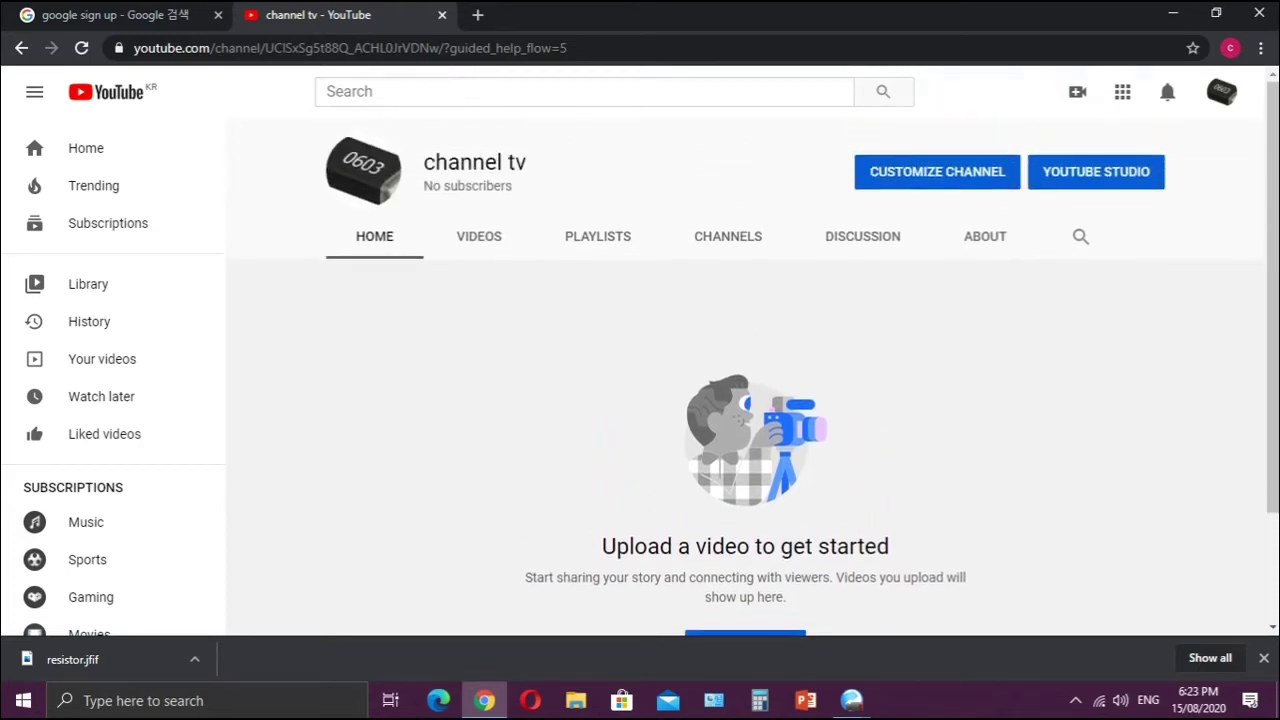
Go to the channel customization page and start adding channel art to the banner.
click(940, 182)
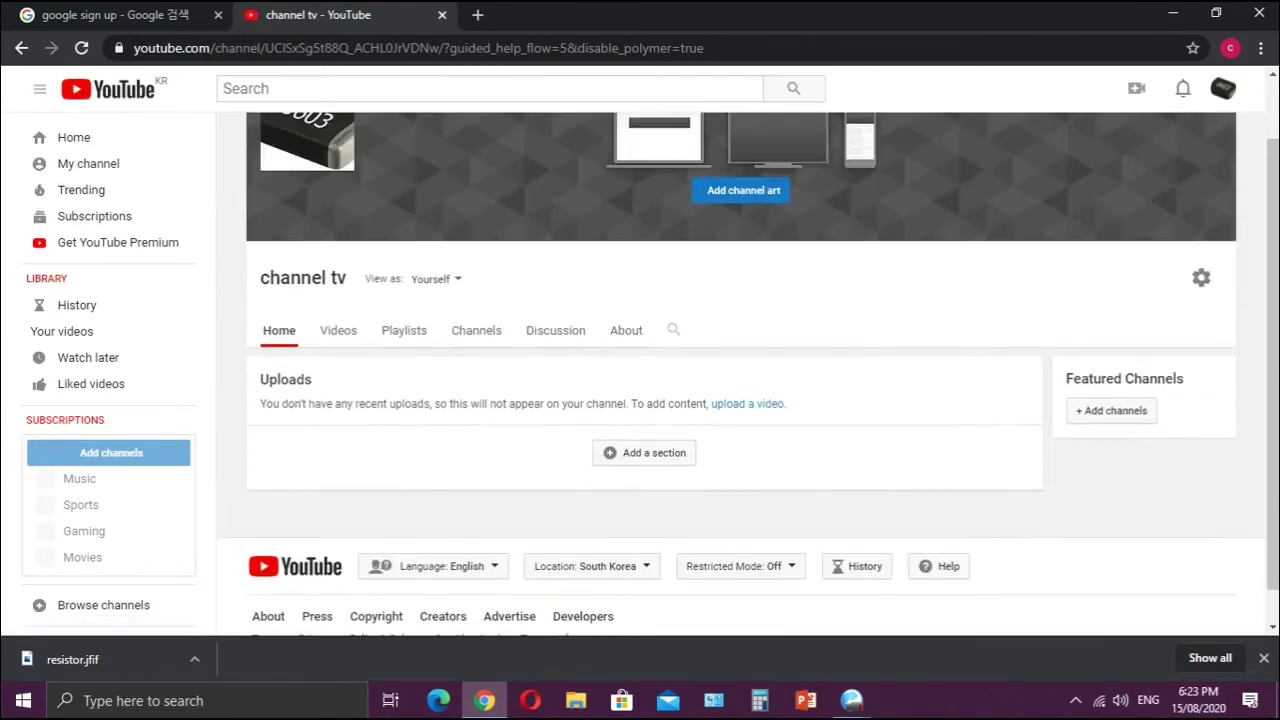
scroll(740, 320, down, 2)
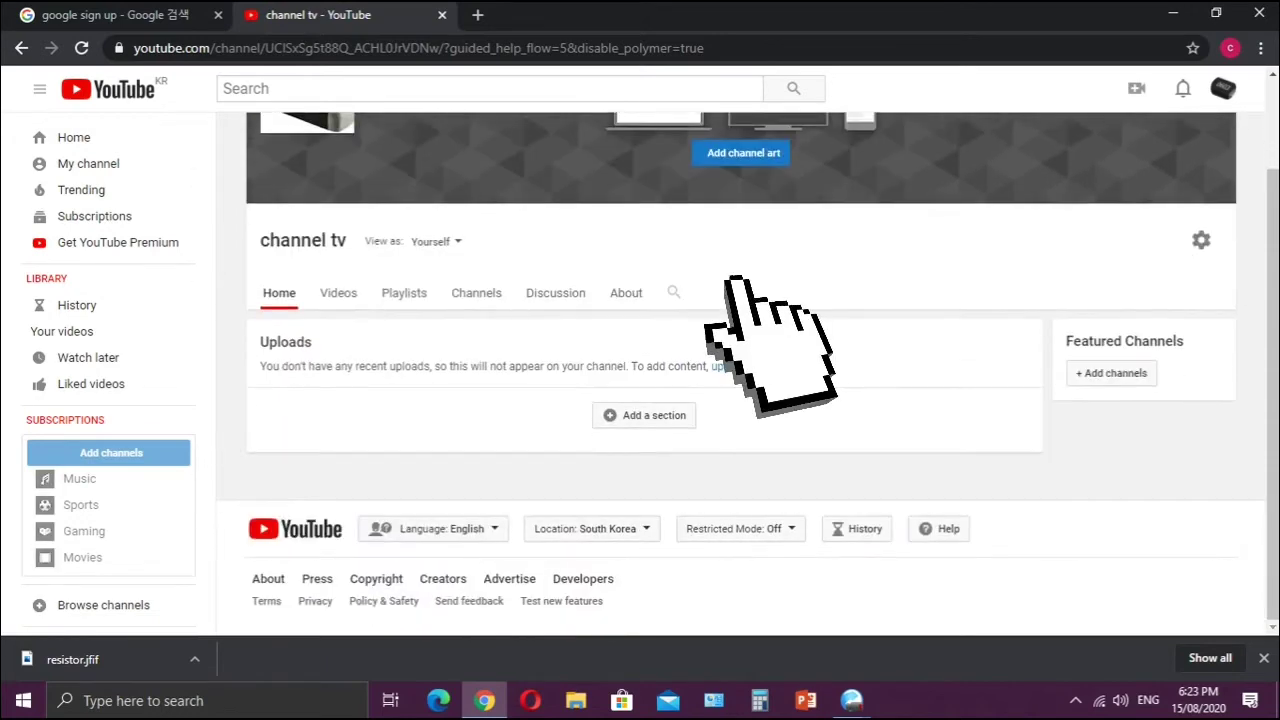
scroll(735, 280, up, 1)
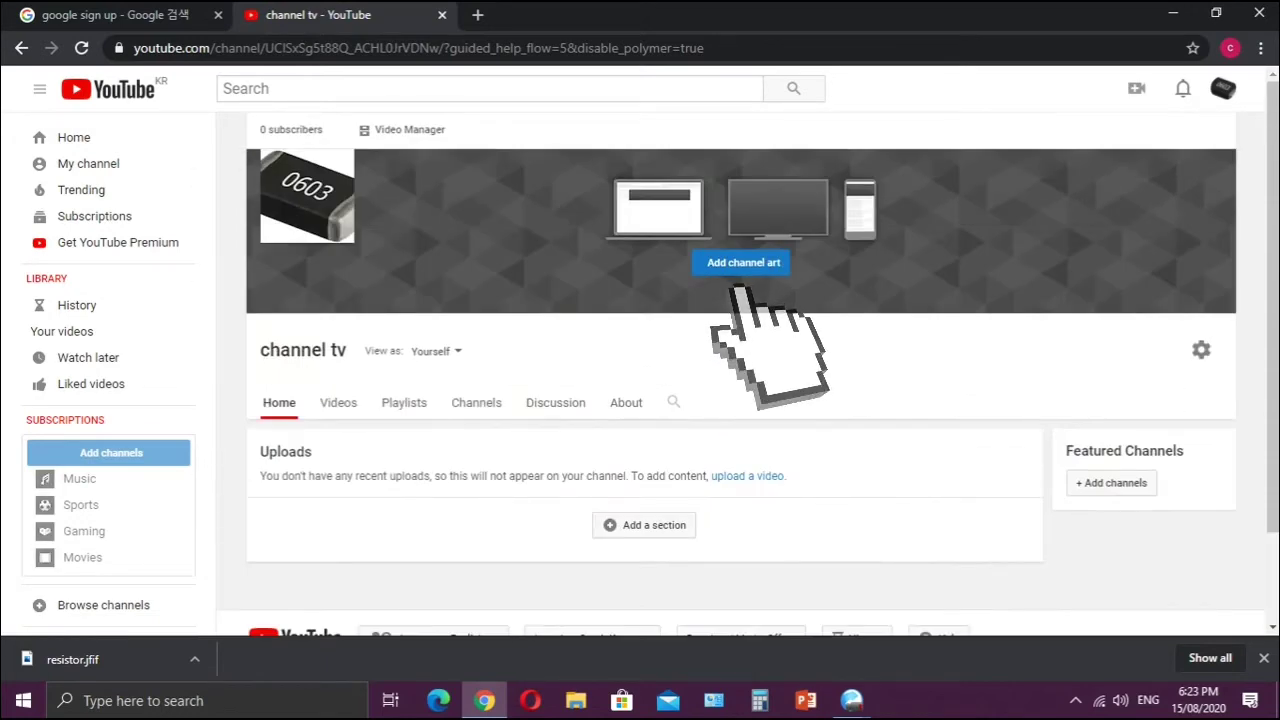
click(743, 262)
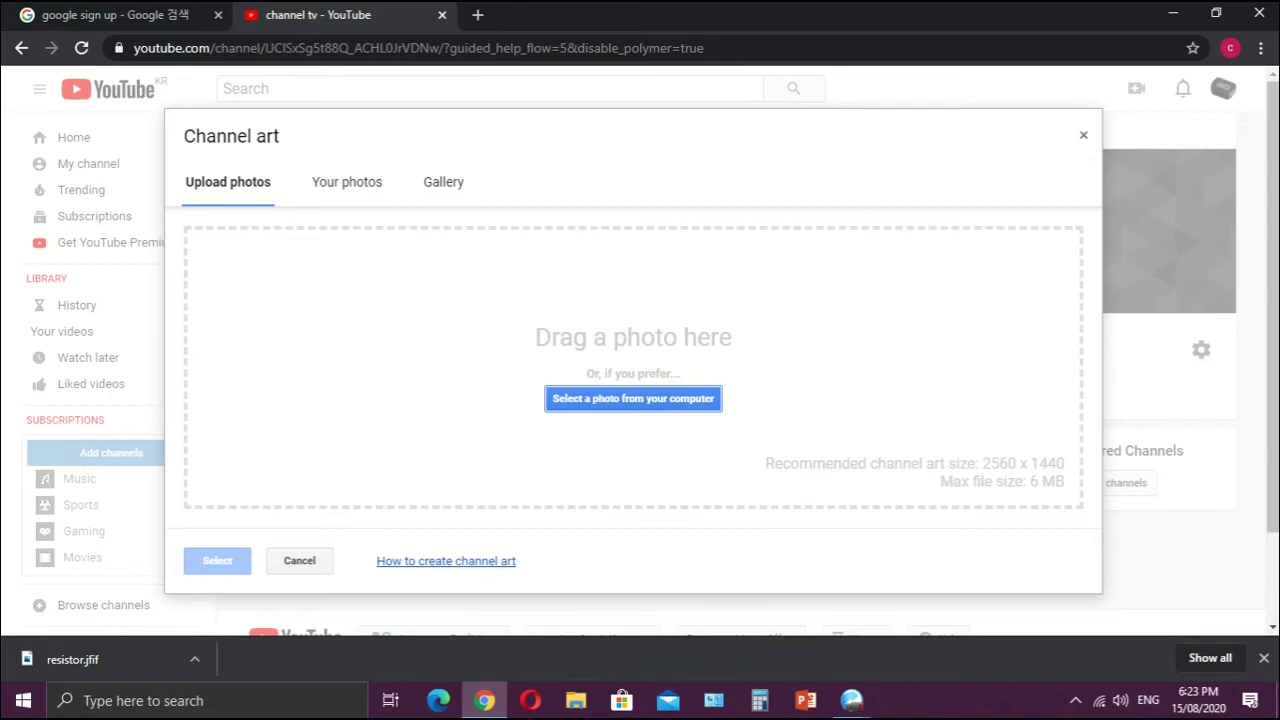
Cancel the computer file picker and show the Channel art Gallery of stock photos.
click(633, 398)
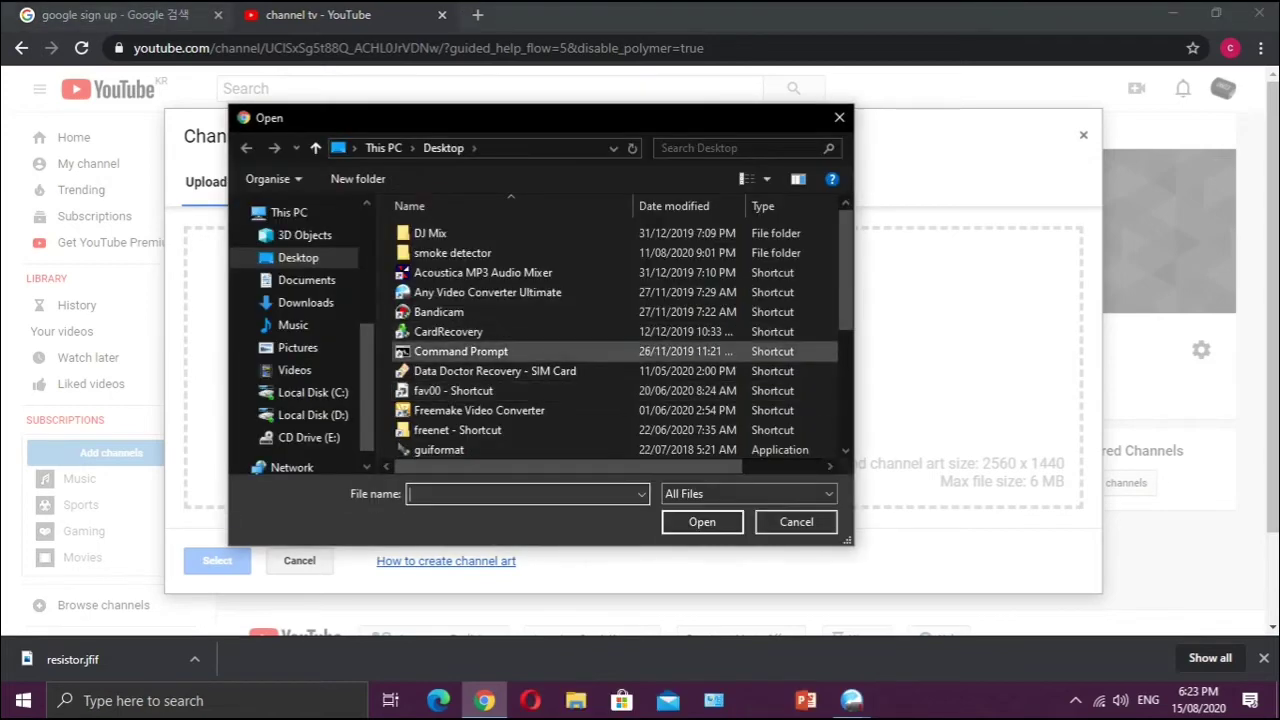
scroll(540, 390, down, 4)
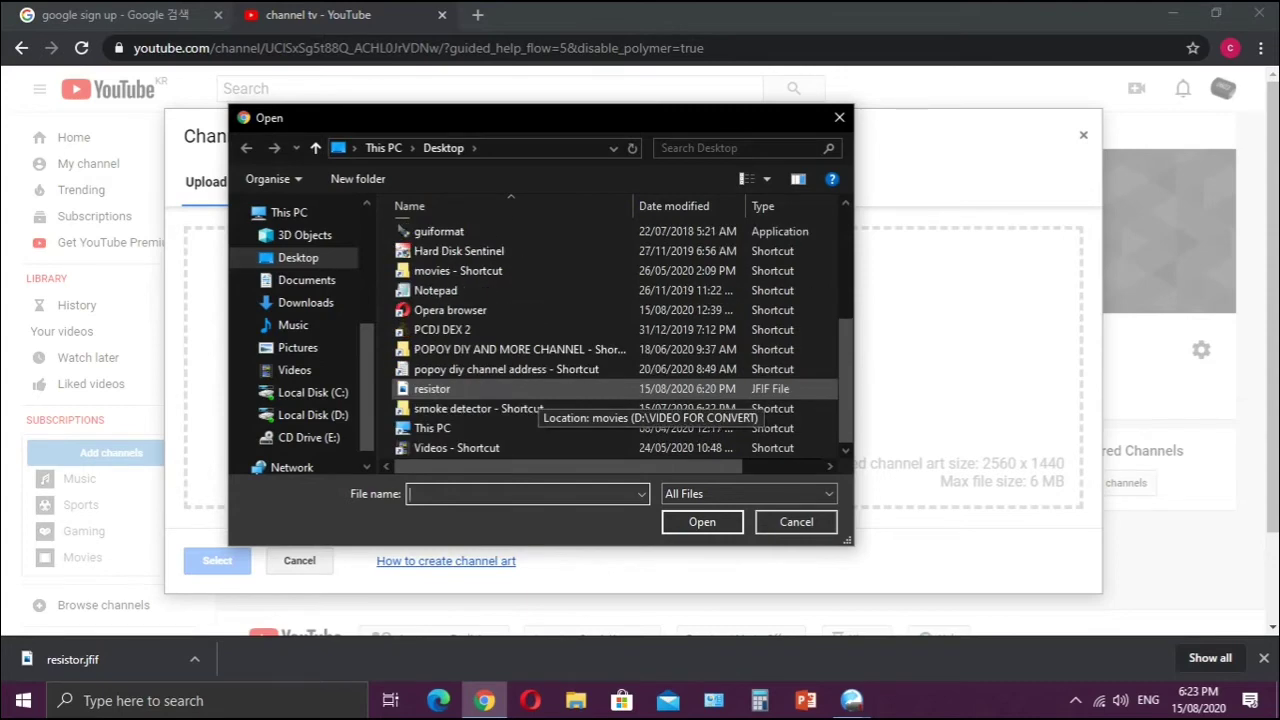
click(839, 117)
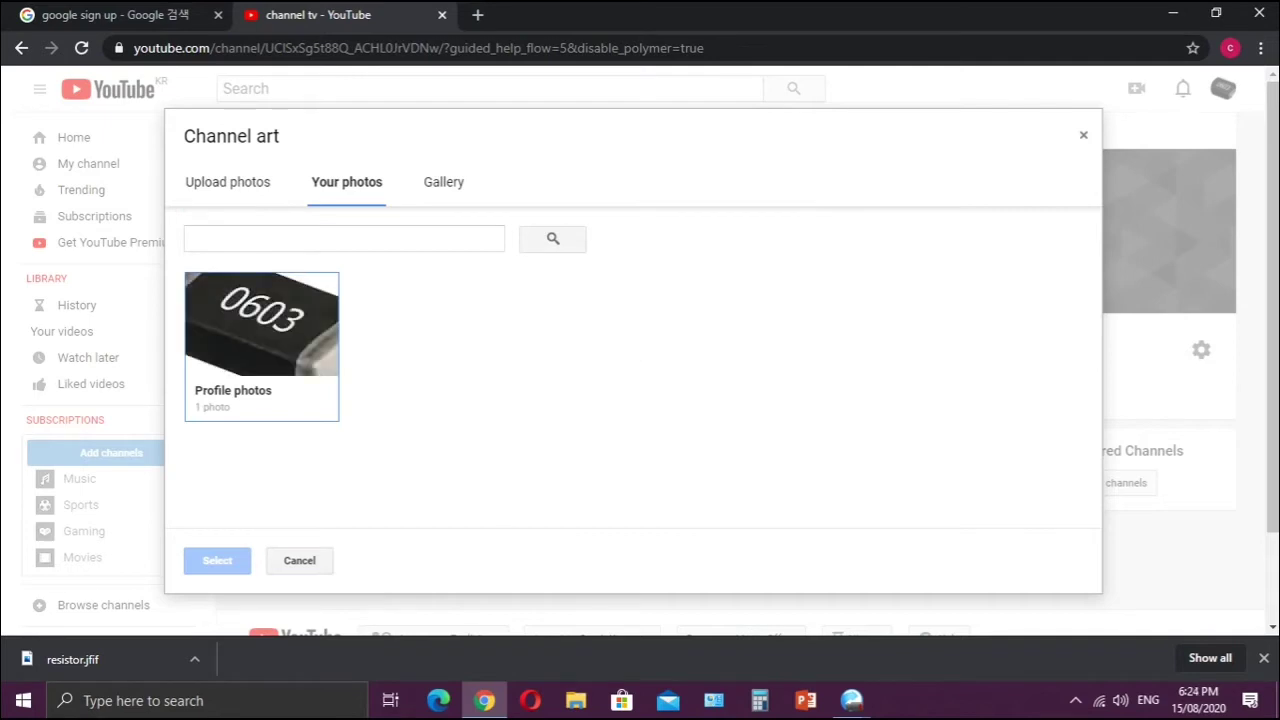
click(443, 212)
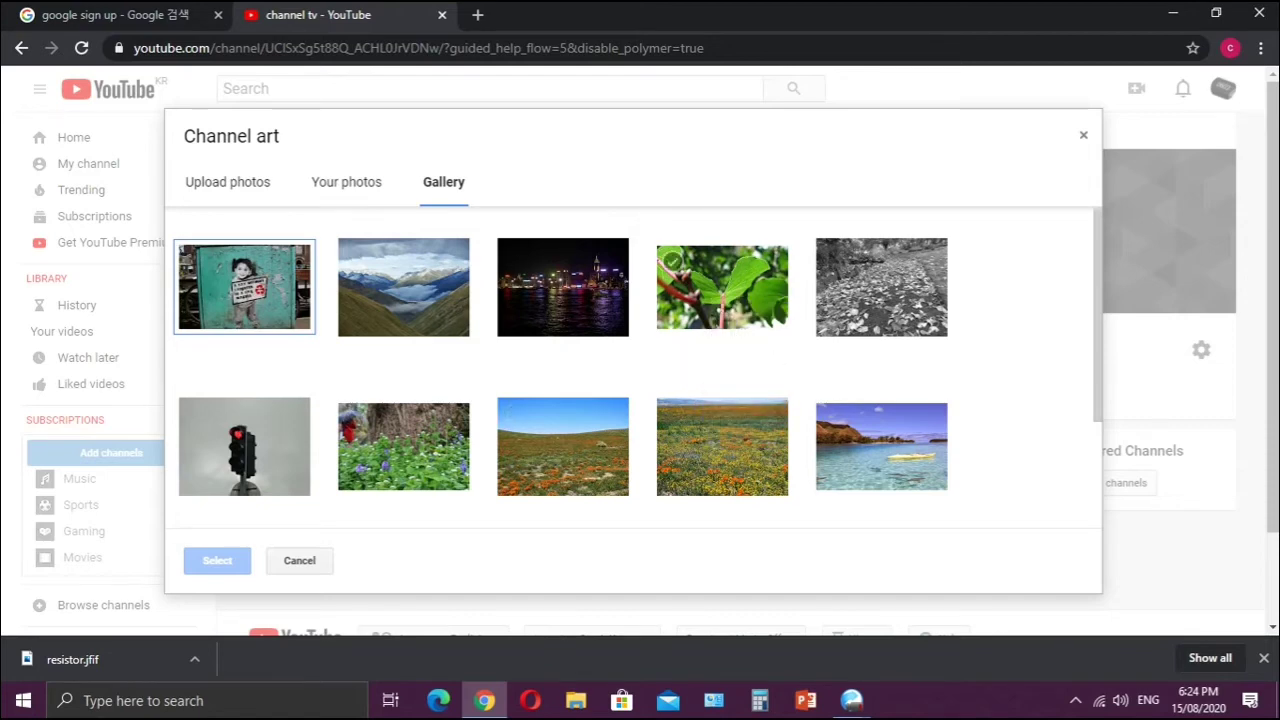
Pick the green leaf photo IMG_0101.jpg, check its crop and device previews, and apply it as the banner.
click(722, 288)
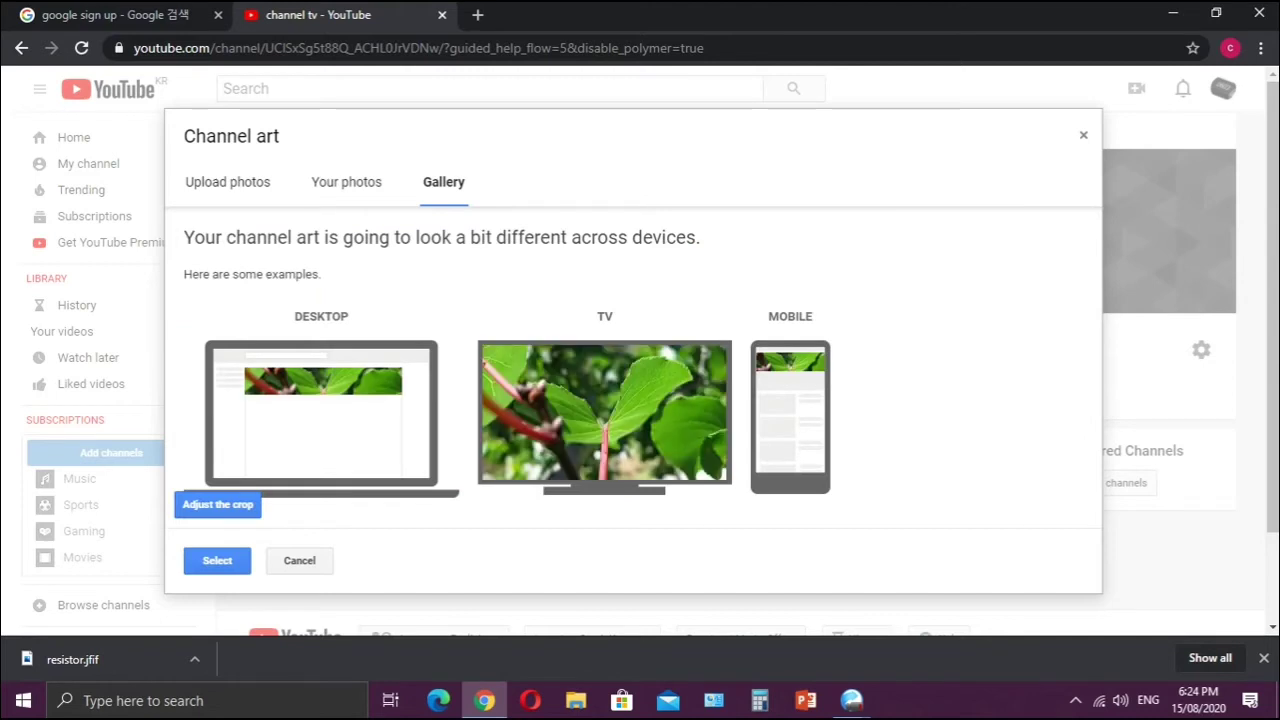
scroll(640, 350, down, 1)
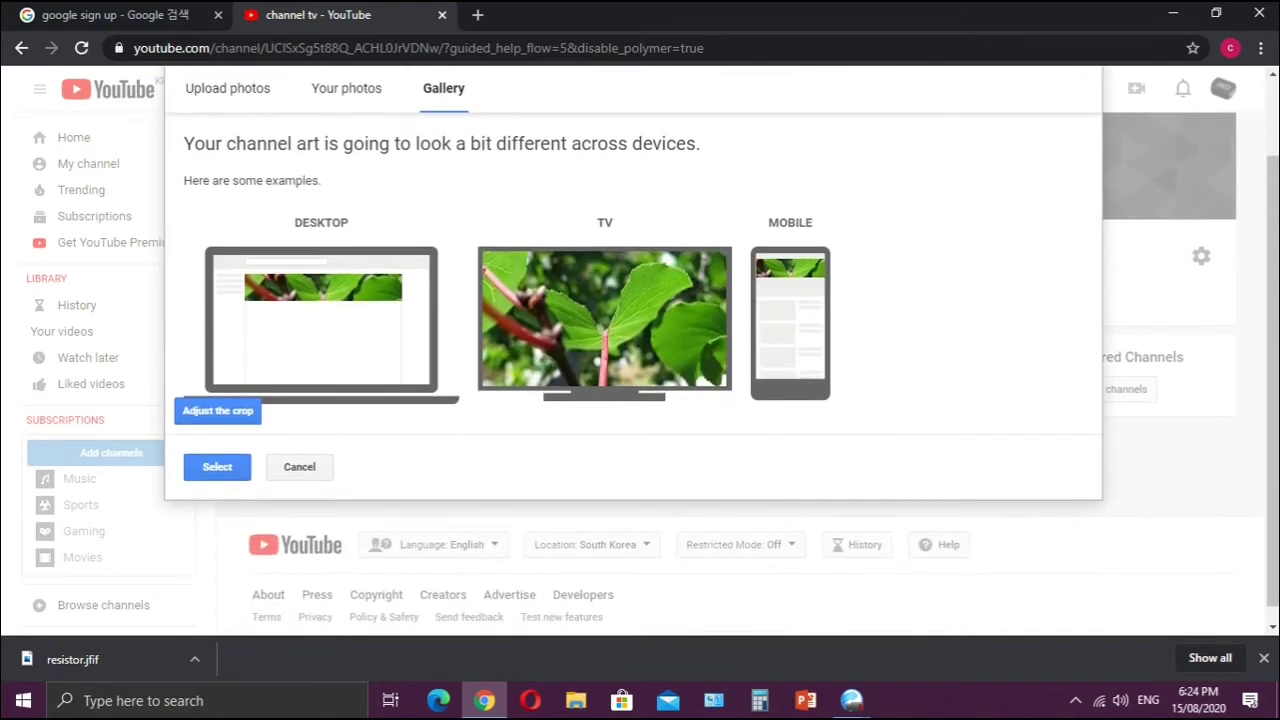
click(218, 411)
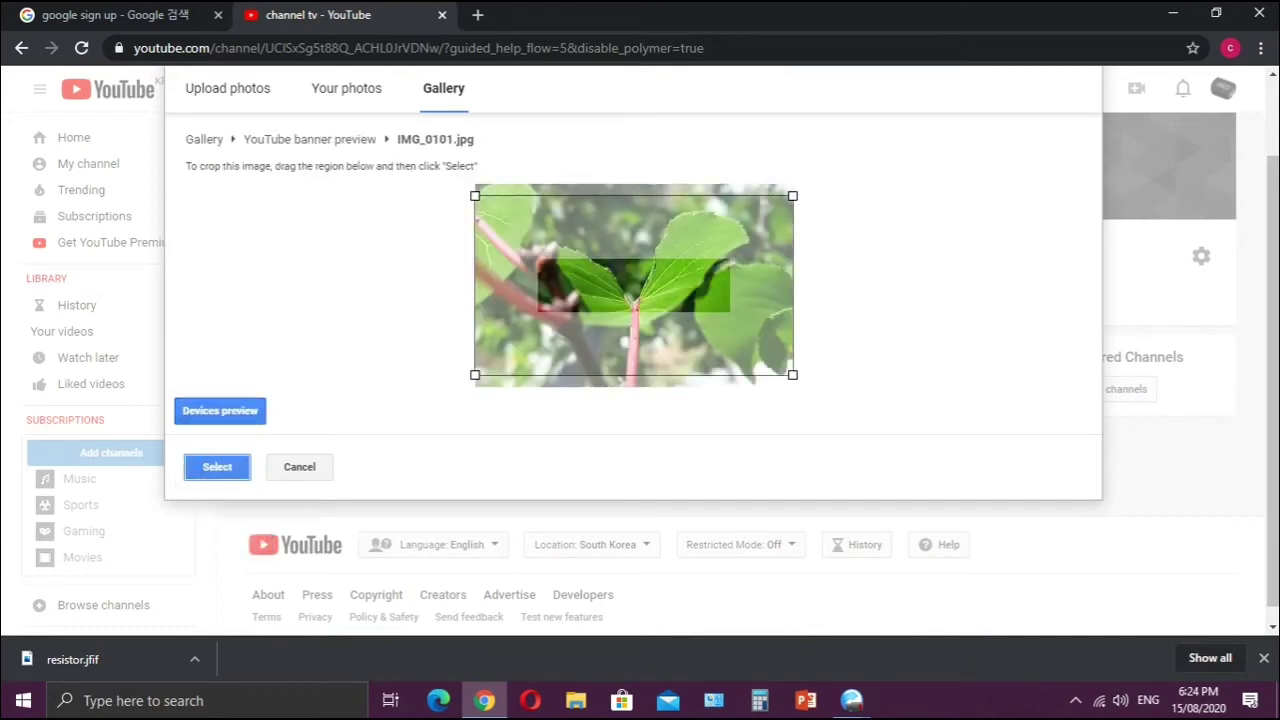
click(219, 411)
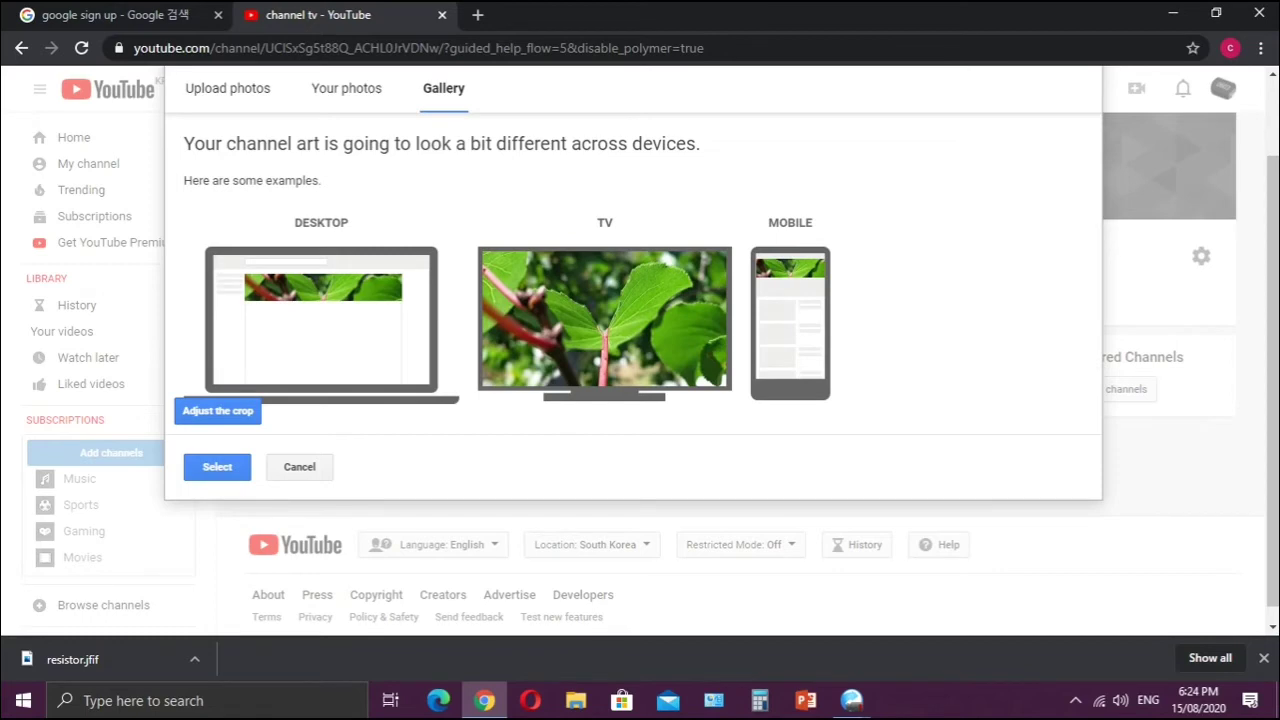
click(217, 467)
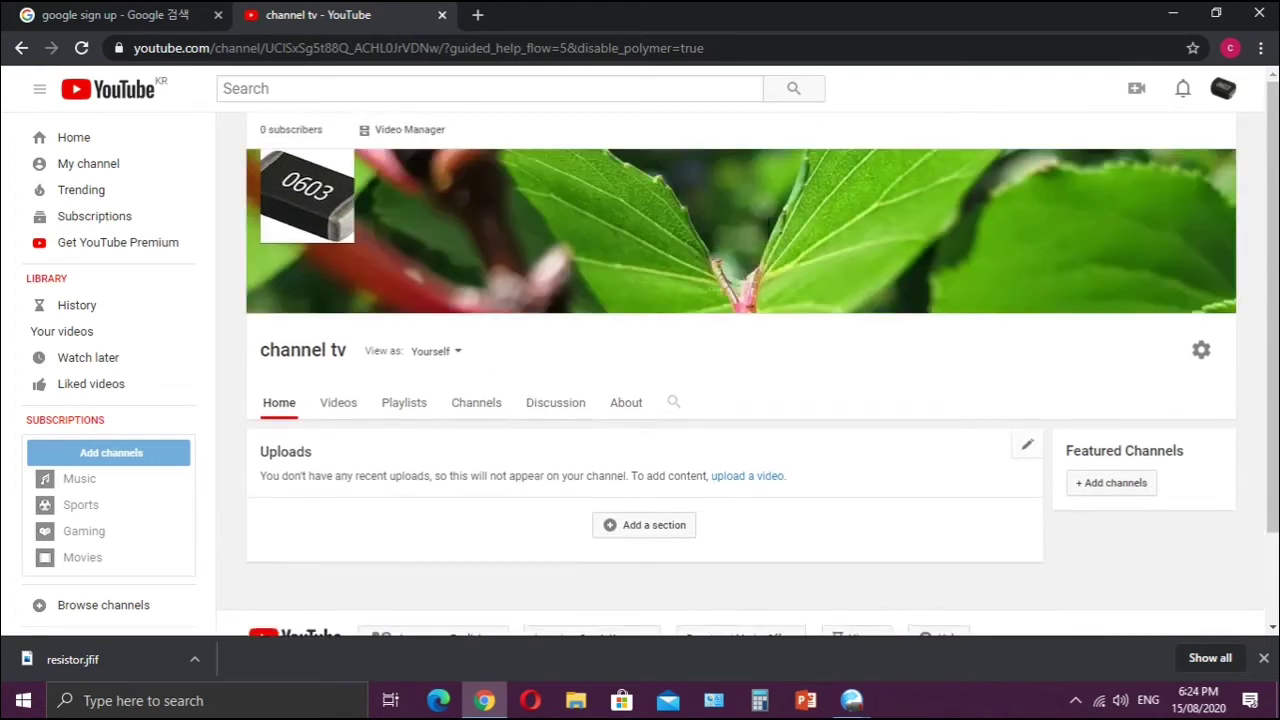
Check the applied leaf banner on the channel page, then switch to YouTube Studio from the account menu.
scroll(740, 400, down, 1)
scroll(740, 400, up, 1)
scroll(1021, 440, down, 1)
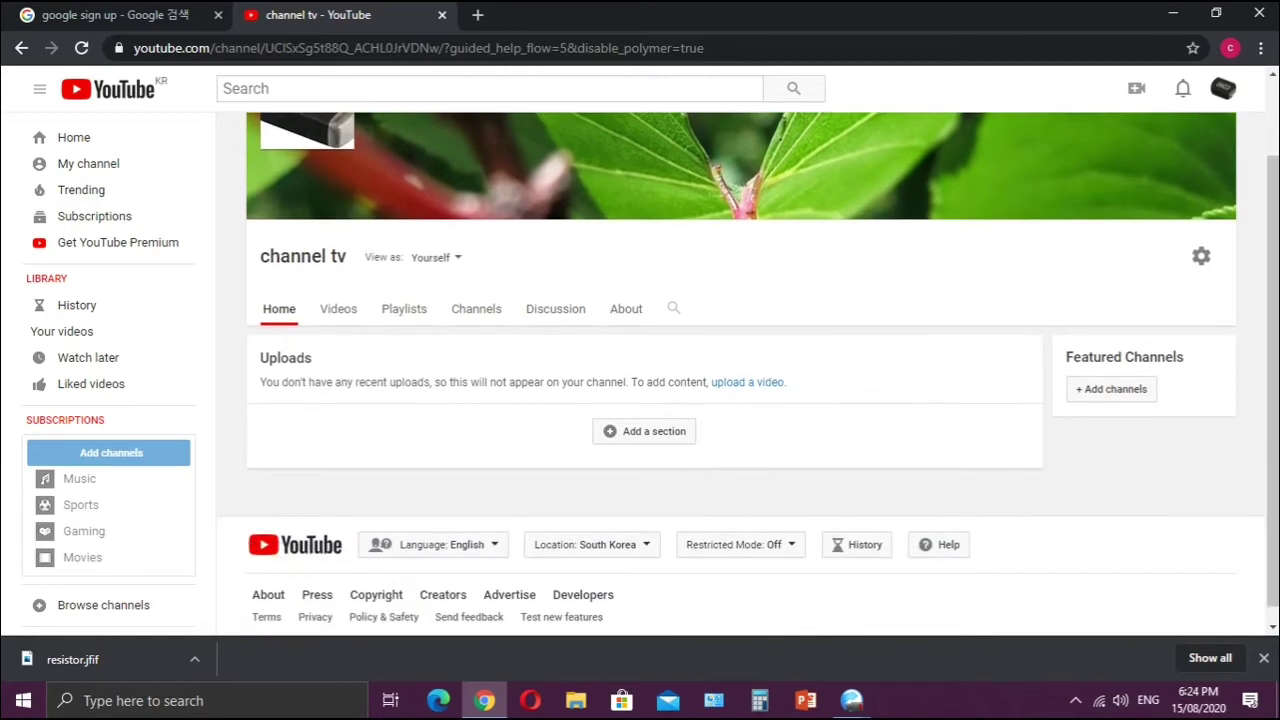
scroll(1021, 440, up, 1)
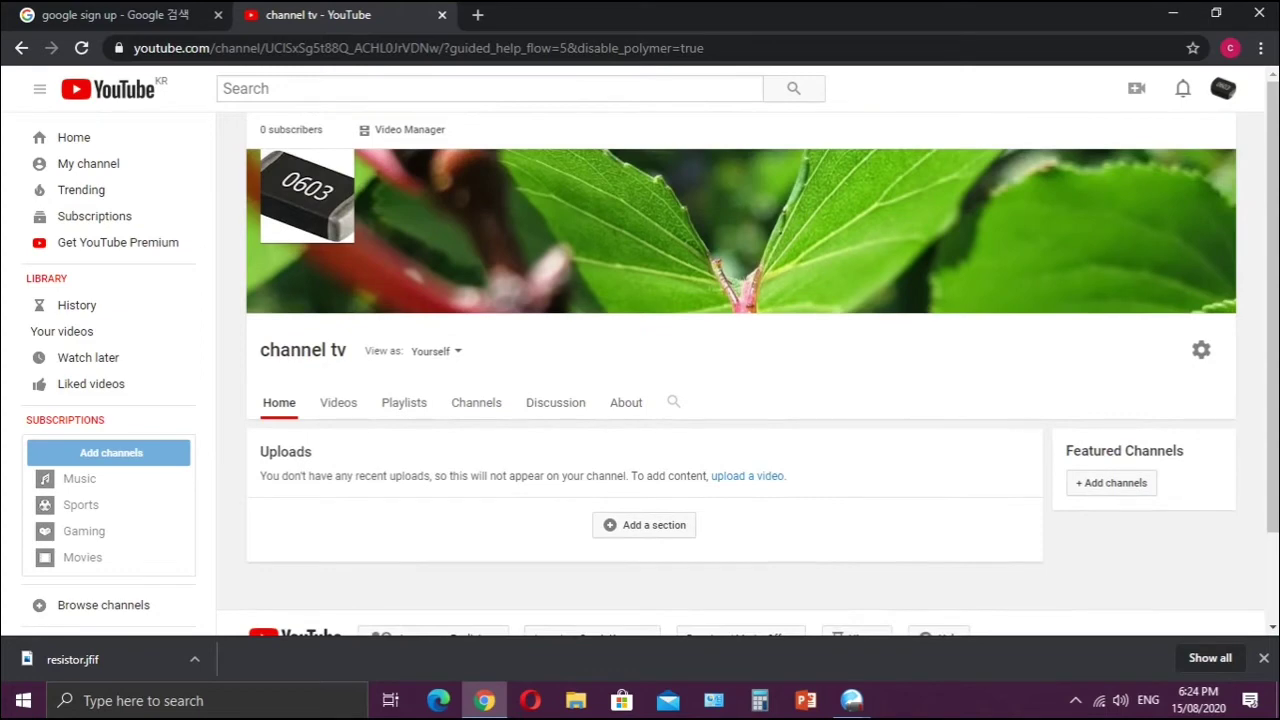
click(1222, 88)
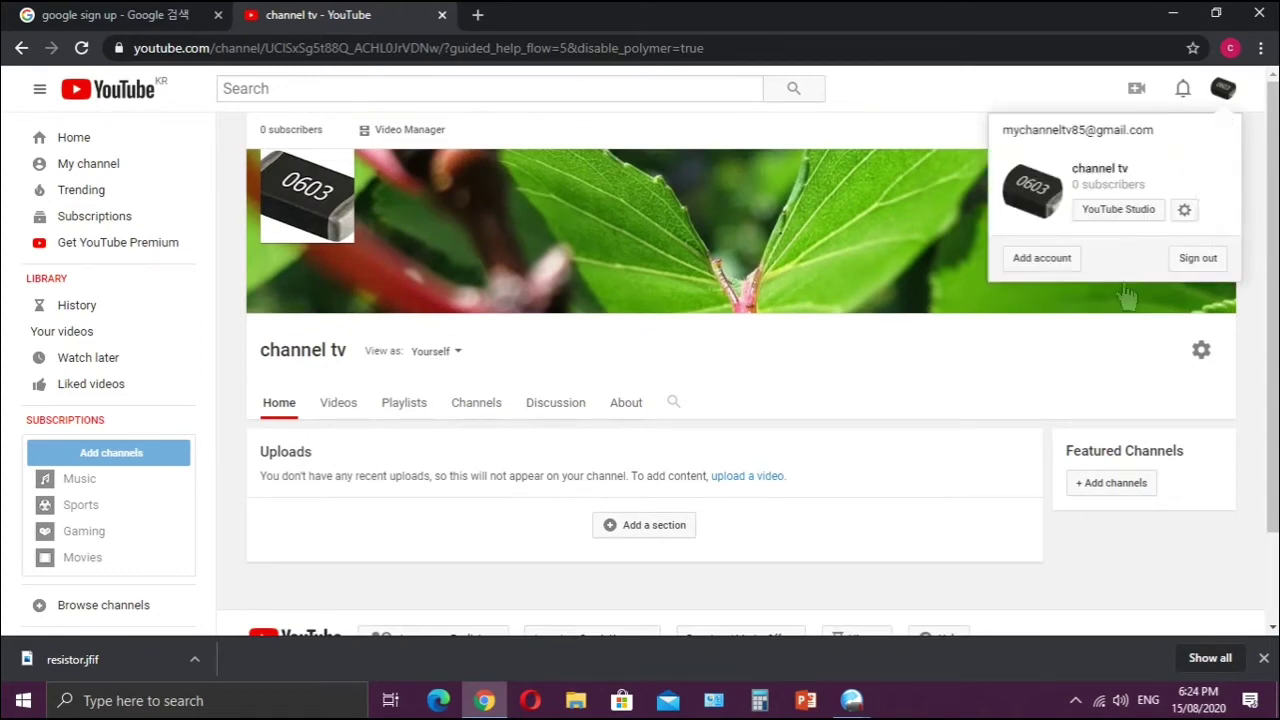
click(1118, 212)
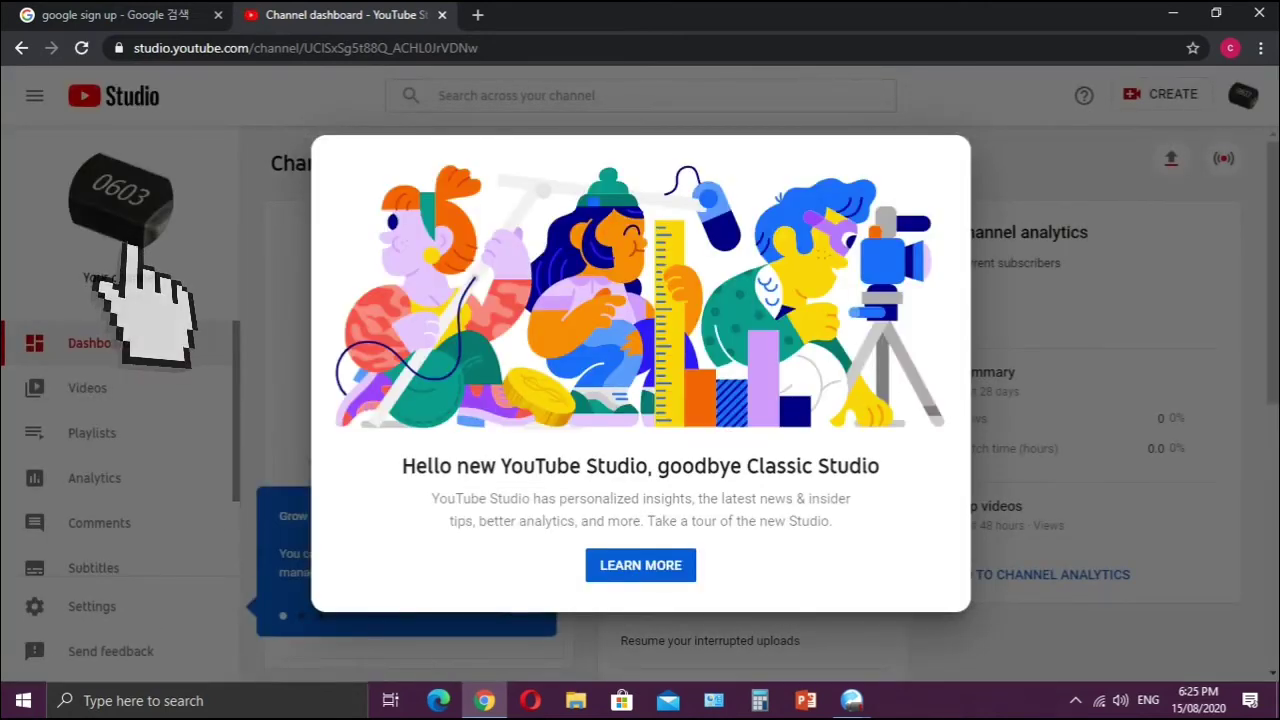
Dismiss the Studio welcome message, open Settings, and close the Manage channel access tip.
key(Escape)
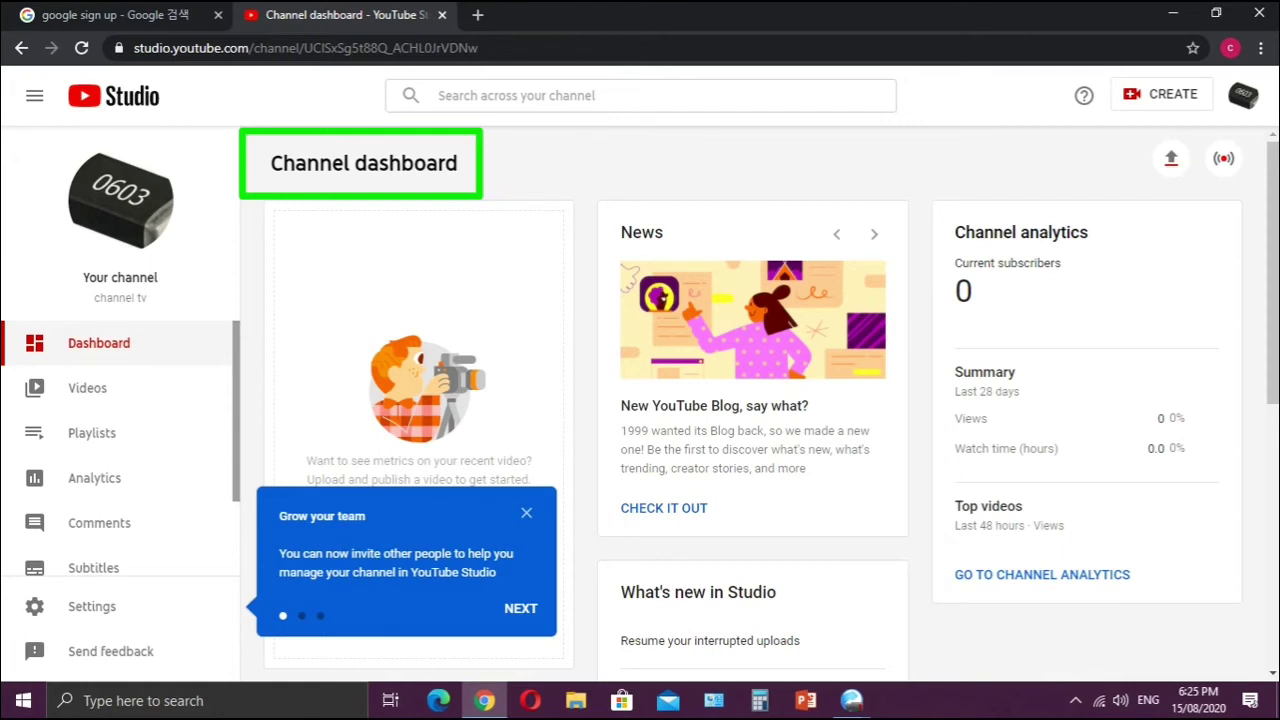
click(92, 606)
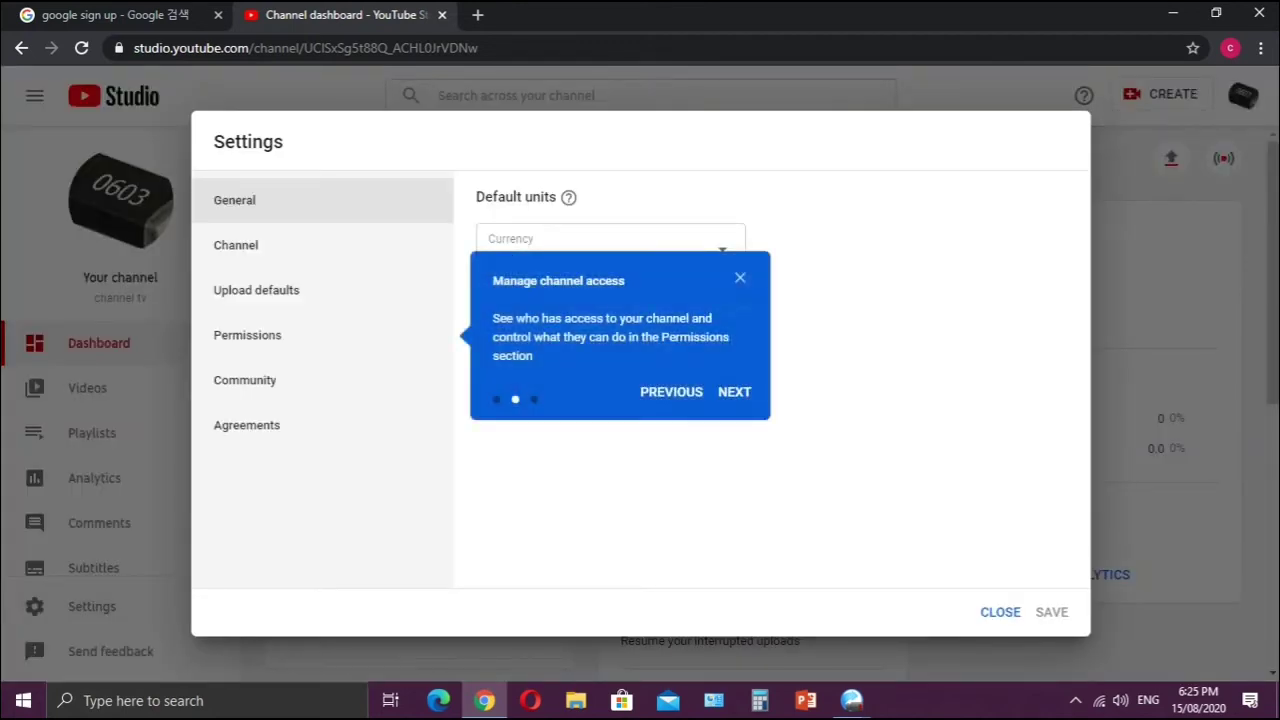
click(740, 277)
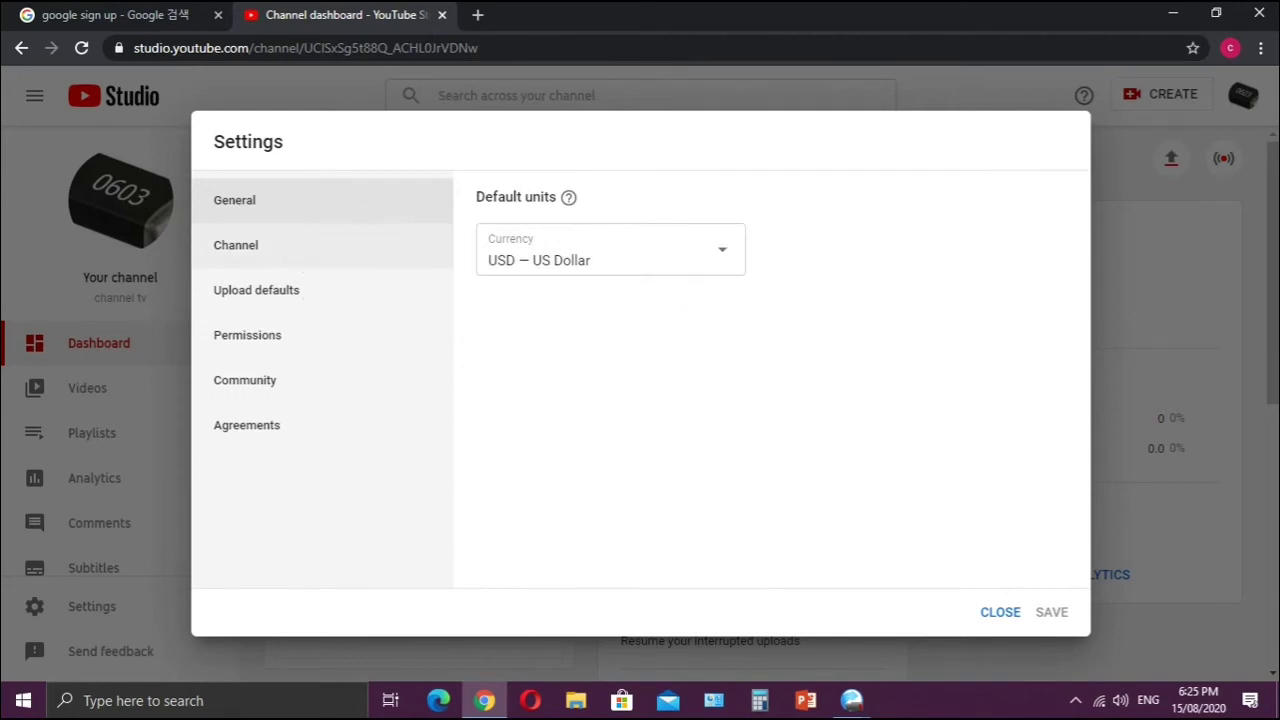
In Channel Basic info, add the keywords 'channel tv', 'tv' and 'channel'.
click(287, 246)
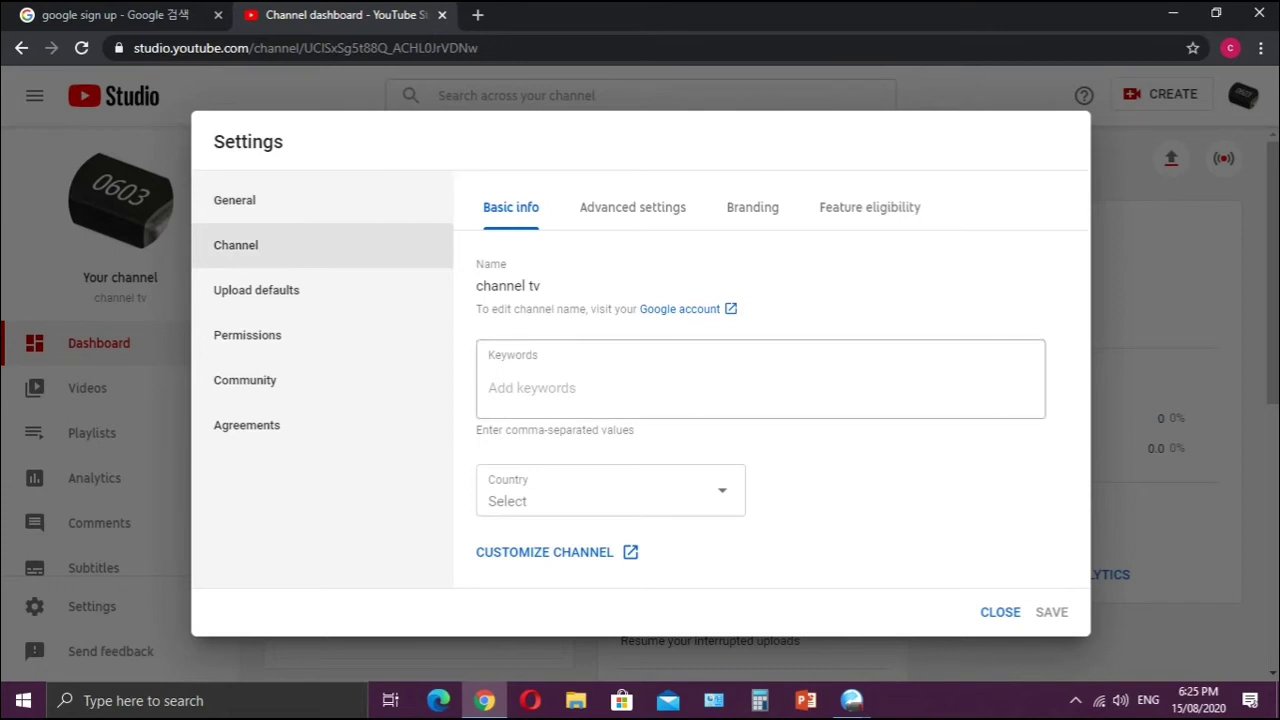
click(667, 384)
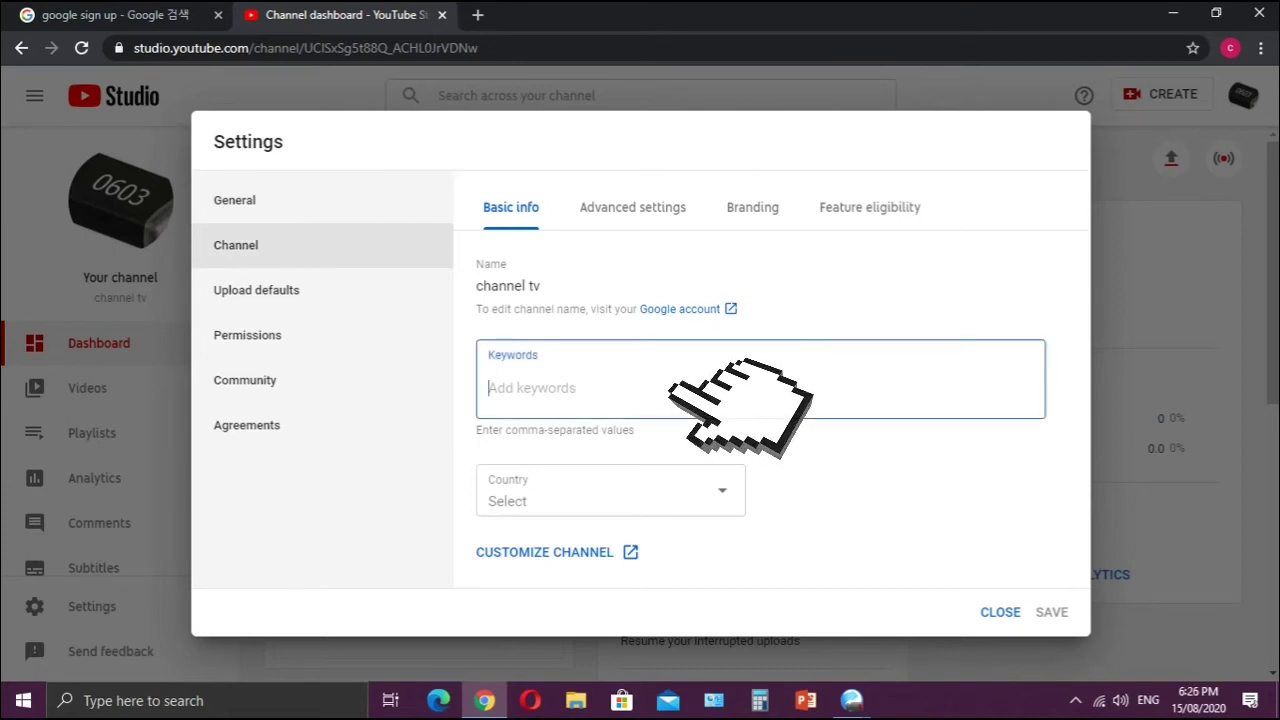
text(channel)
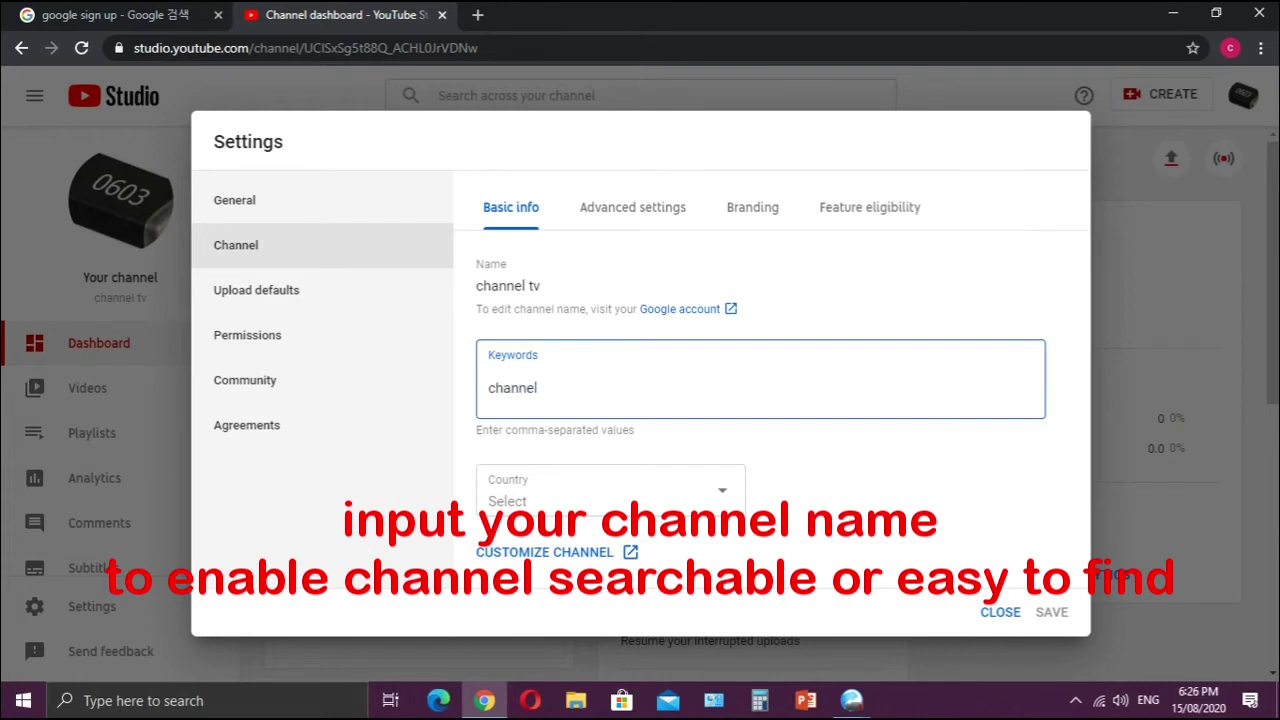
text( tv)
key(Return)
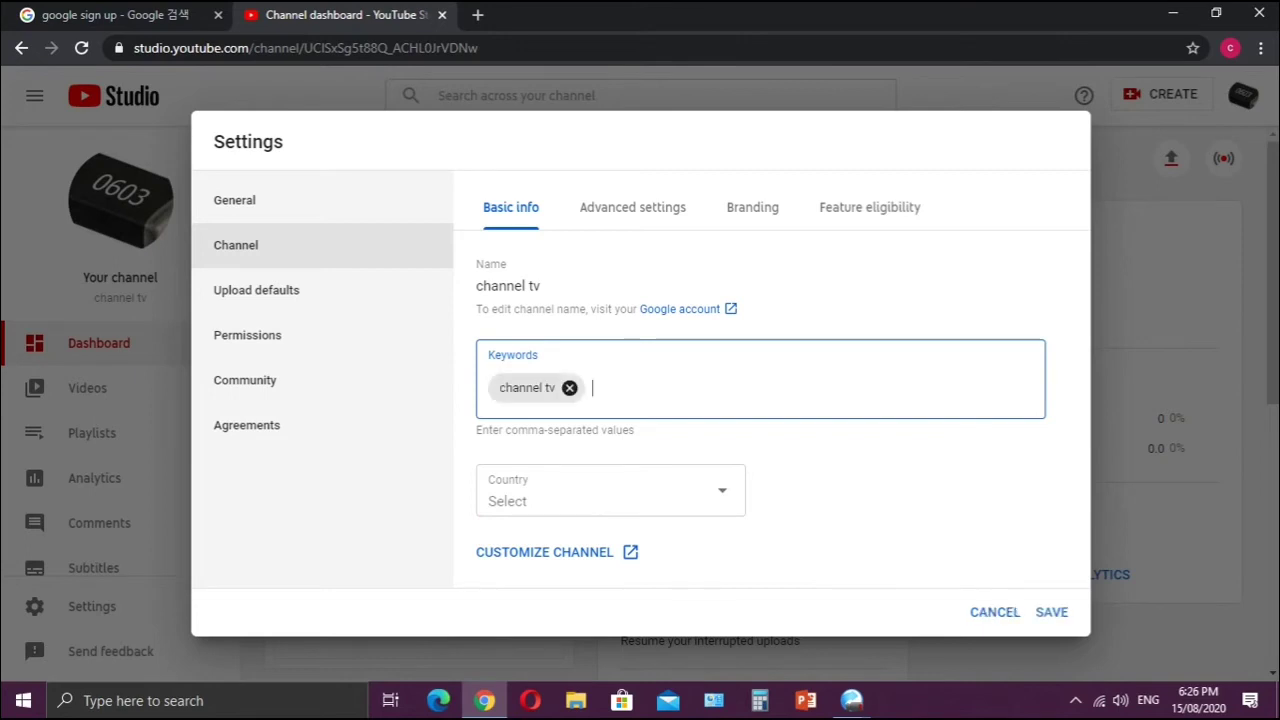
text(tv)
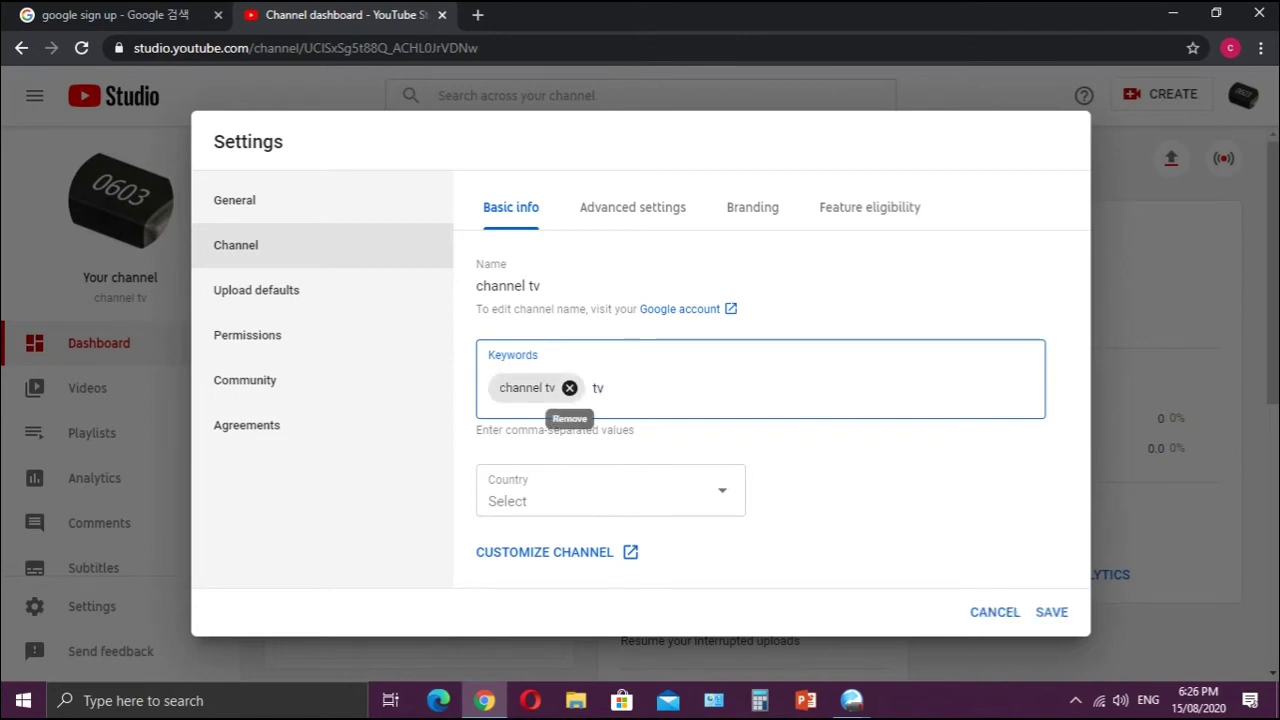
key(Return)
text(ch)
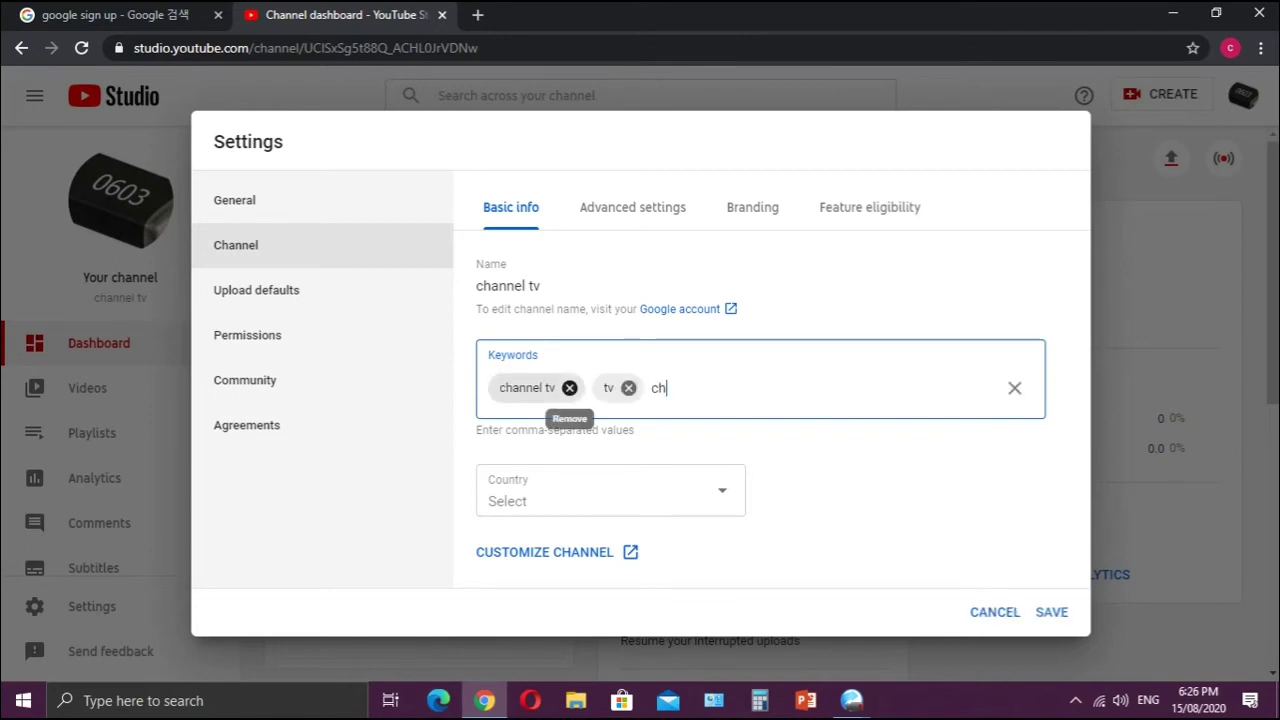
text(annel)
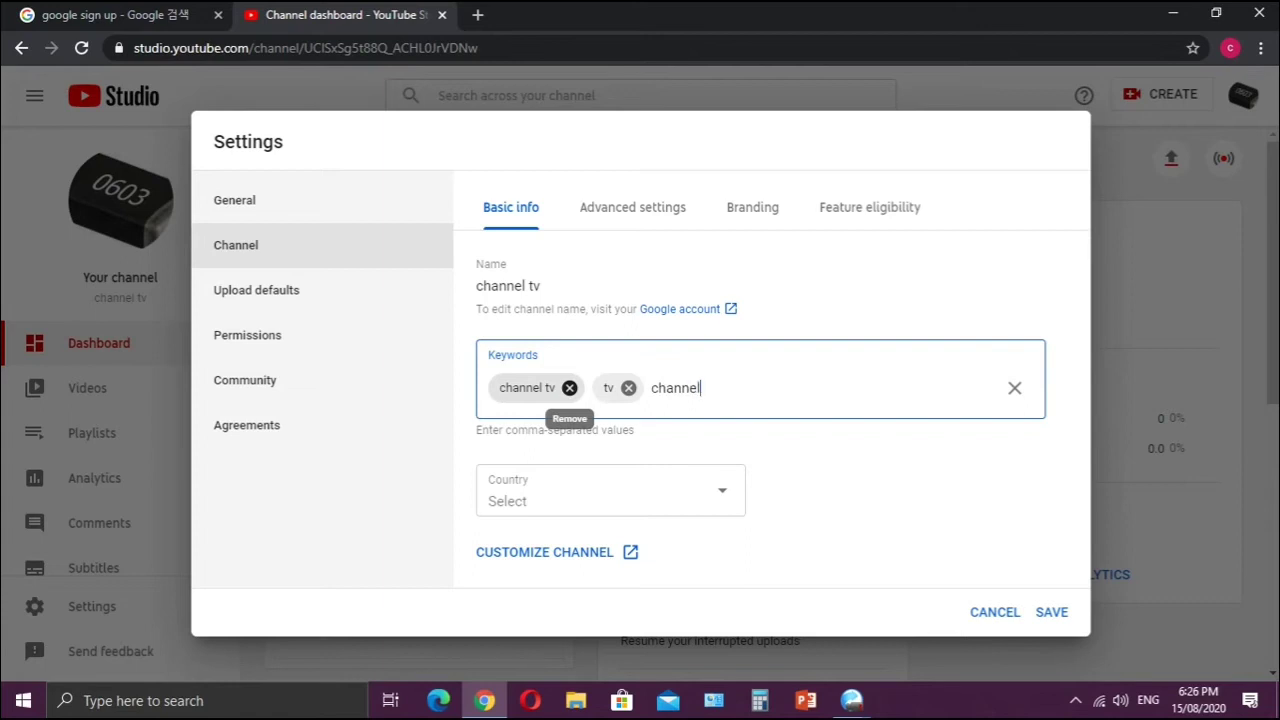
key(Return)
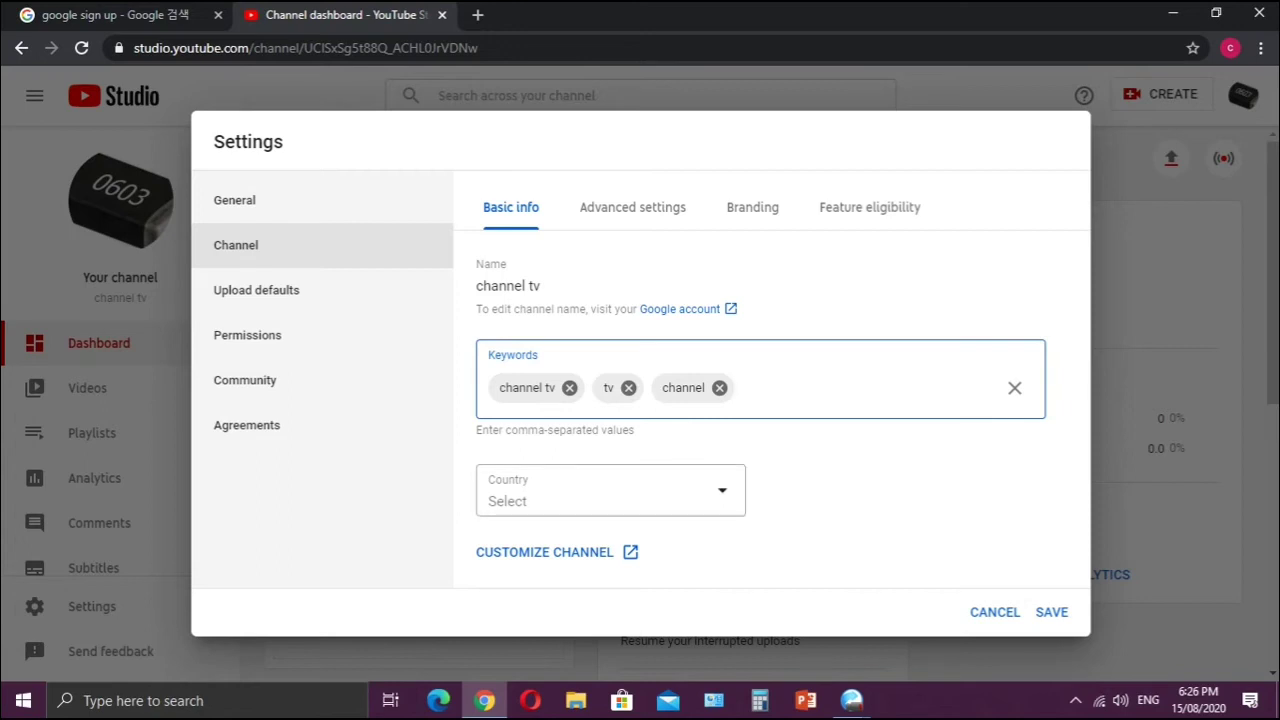
click(700, 490)
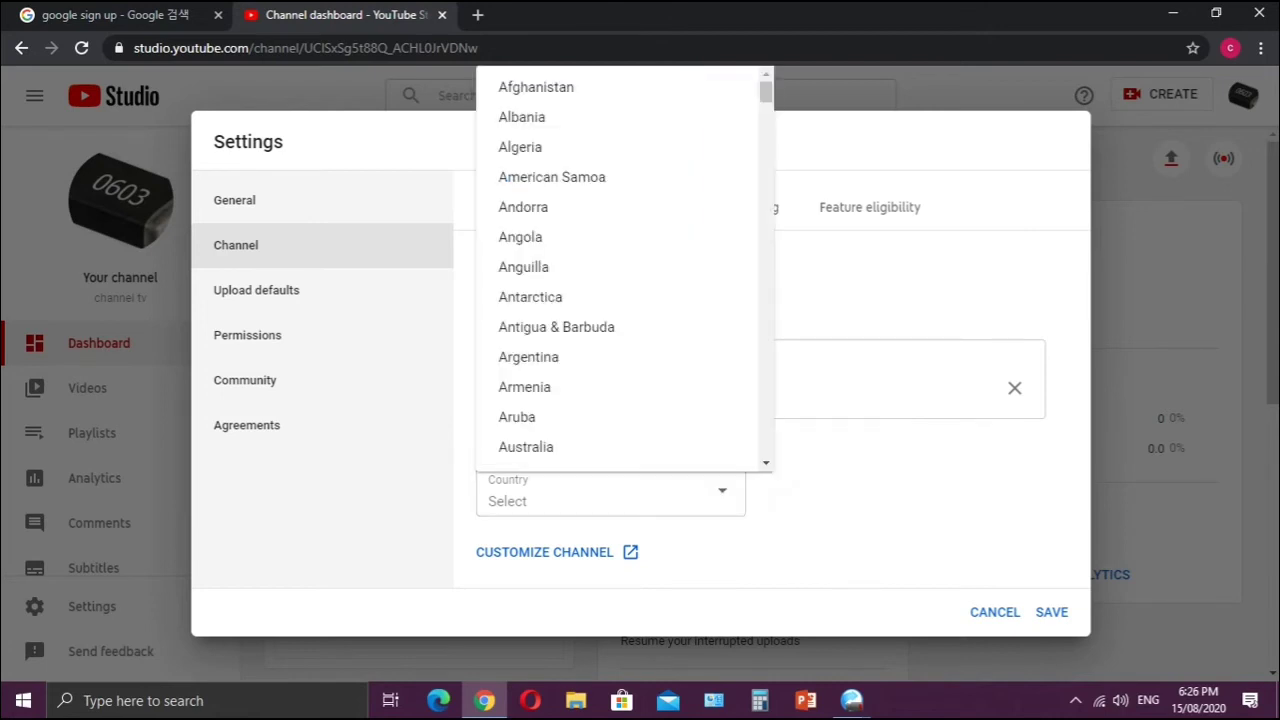
Choose South Korea from the Country list as the channel's country.
scroll(620, 270, down, 6)
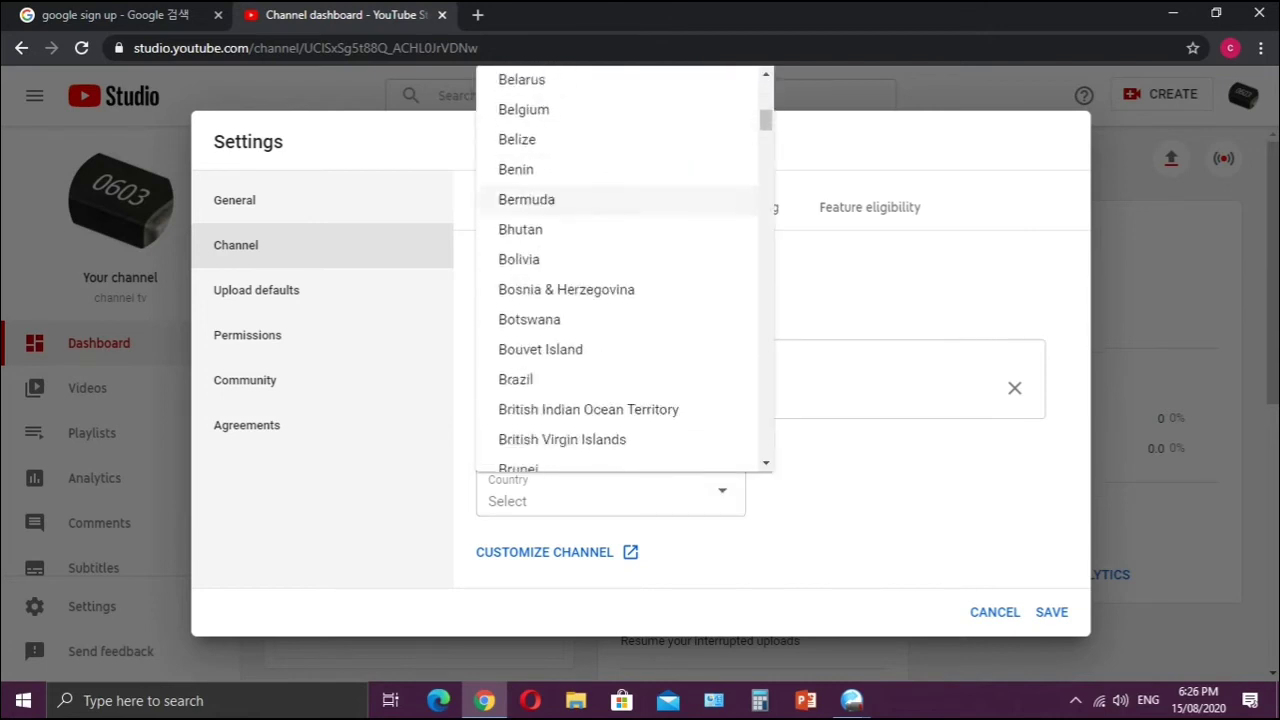
scroll(620, 300, down, 11)
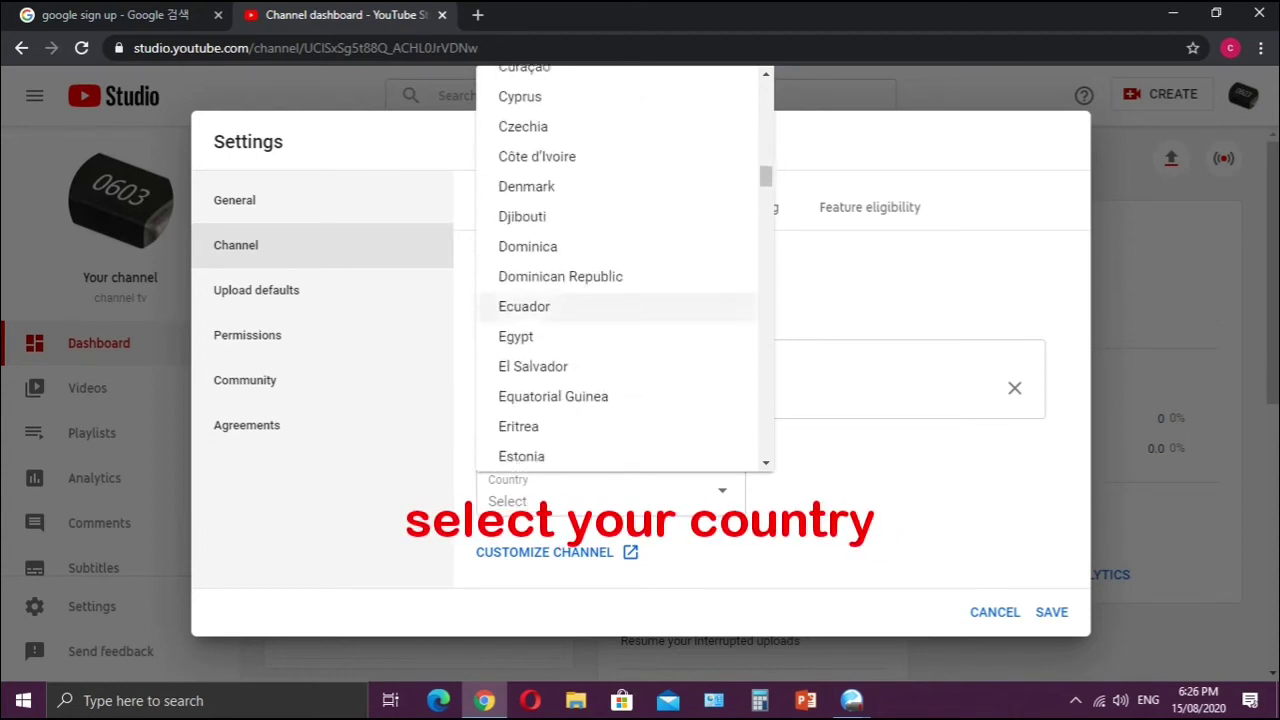
scroll(620, 300, down, 11)
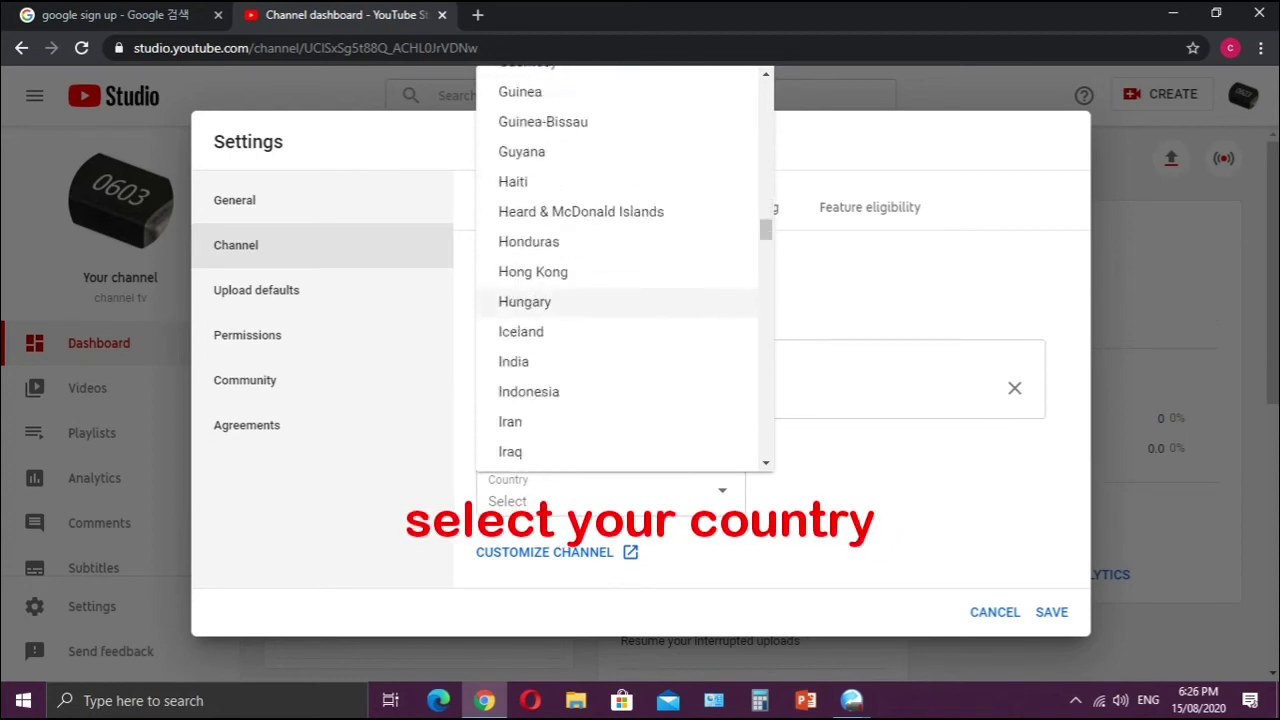
scroll(620, 300, down, 5)
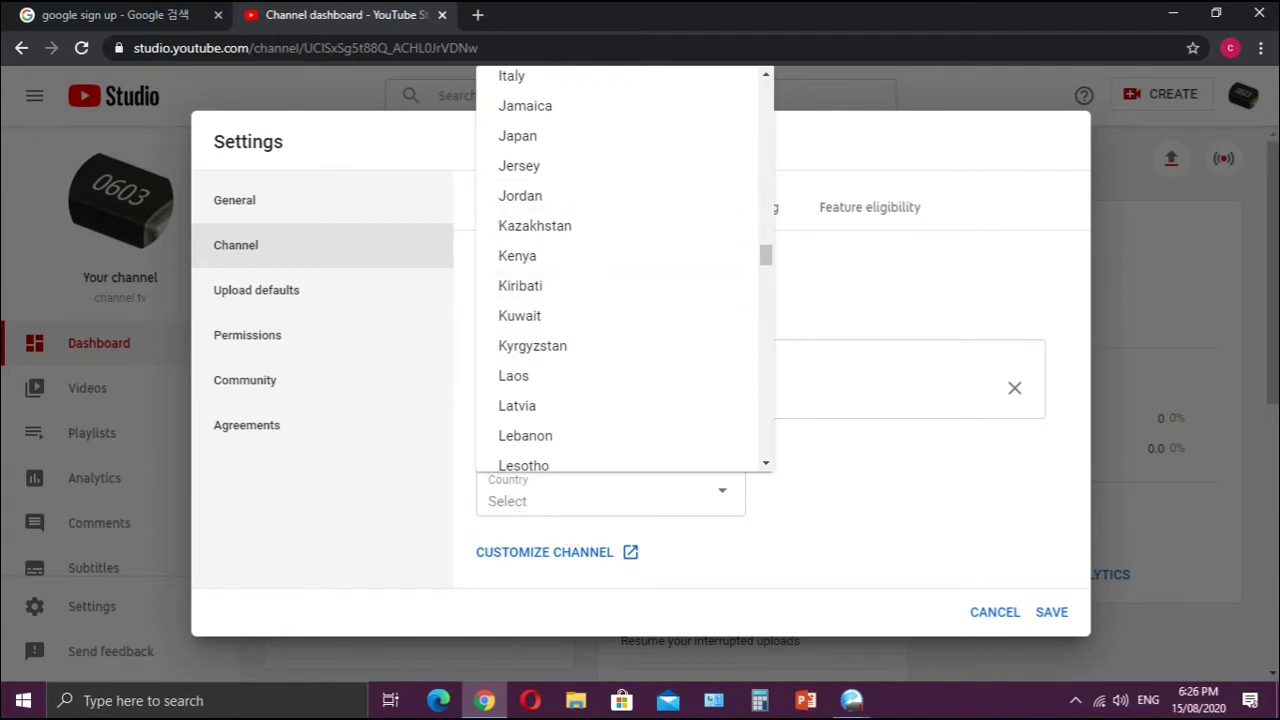
scroll(620, 350, down, 4)
scroll(620, 330, down, 13)
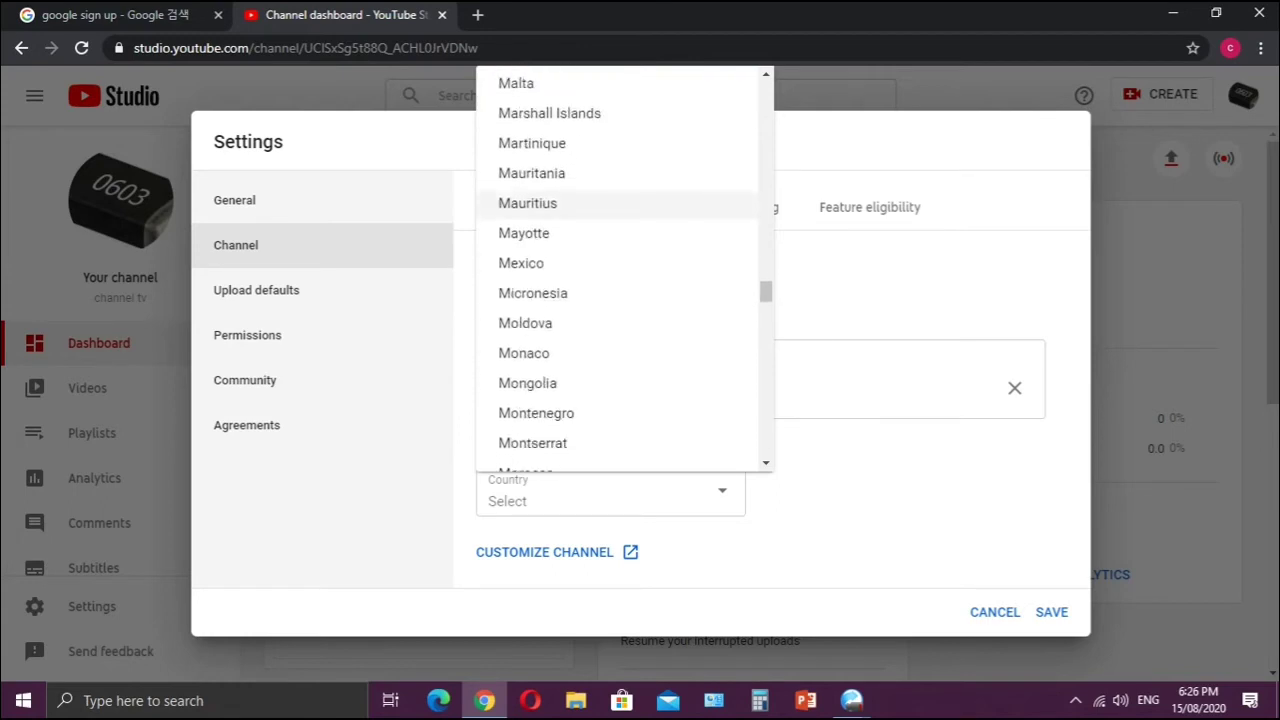
scroll(620, 360, down, 10)
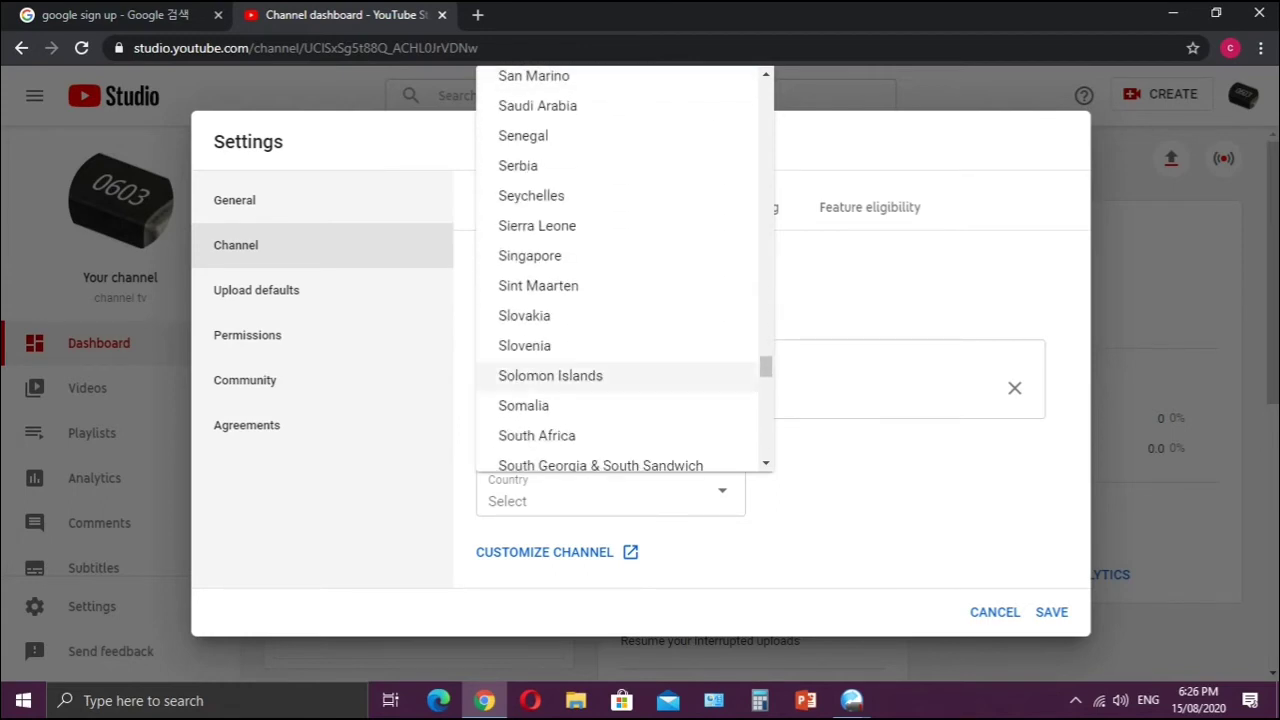
scroll(620, 360, down, 5)
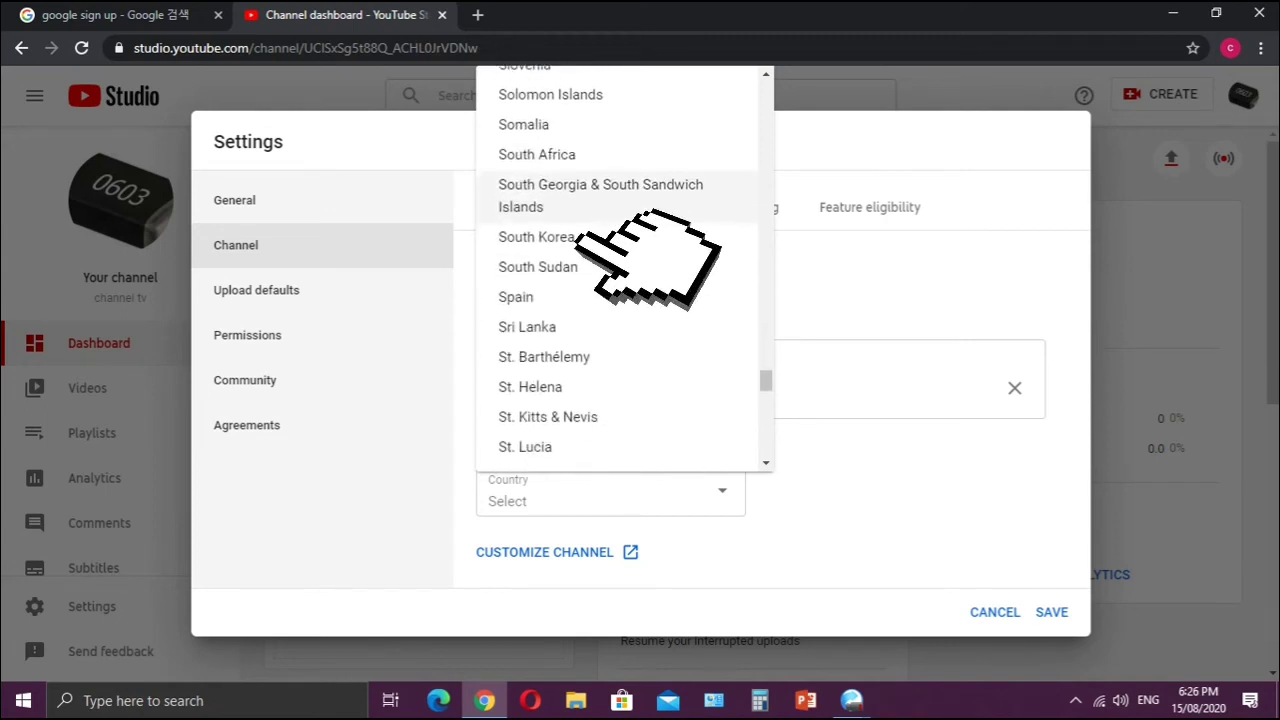
click(580, 238)
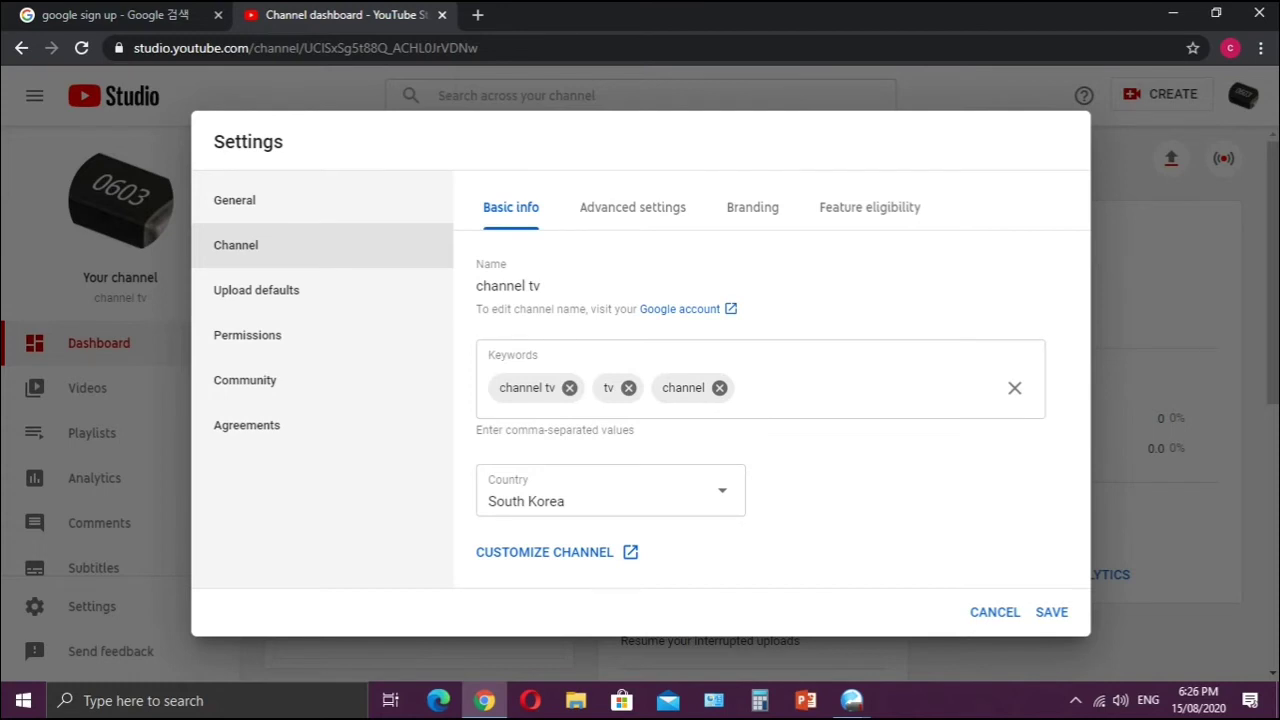
click(625, 210)
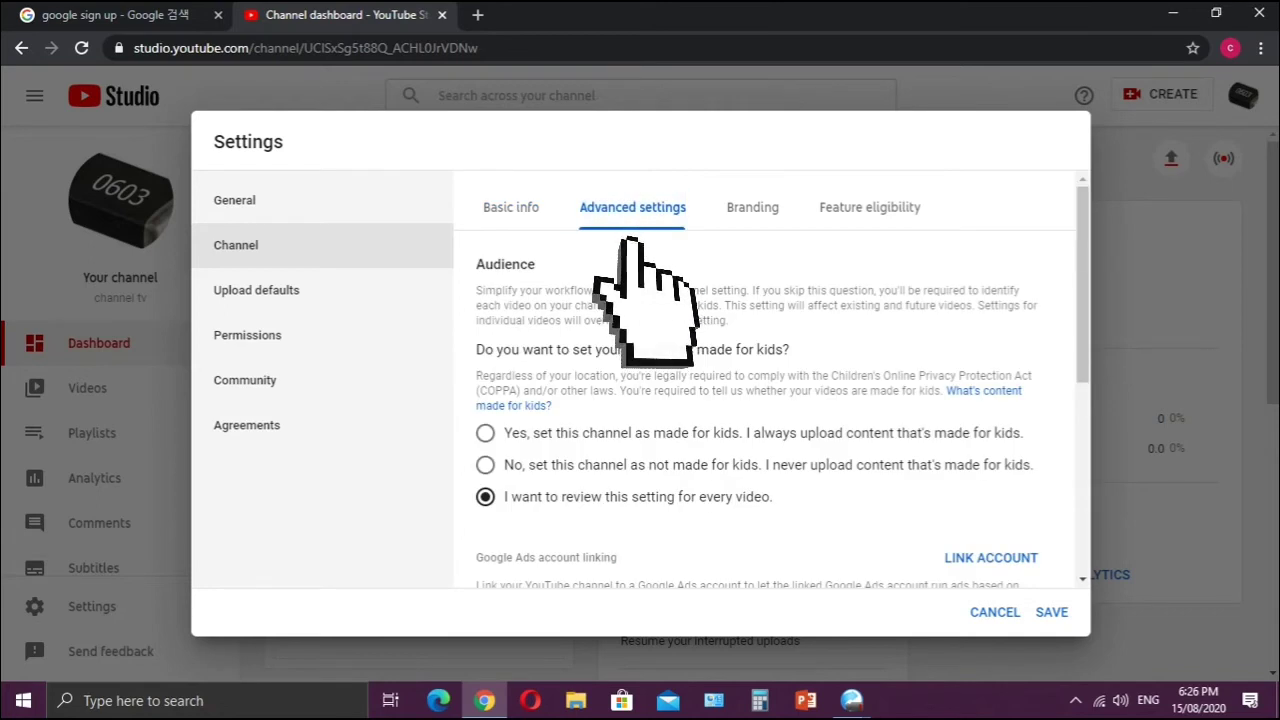
In Advanced settings, mark the channel as not made for kids.
scroll(628, 245, down, 1)
scroll(462, 470, up, 1)
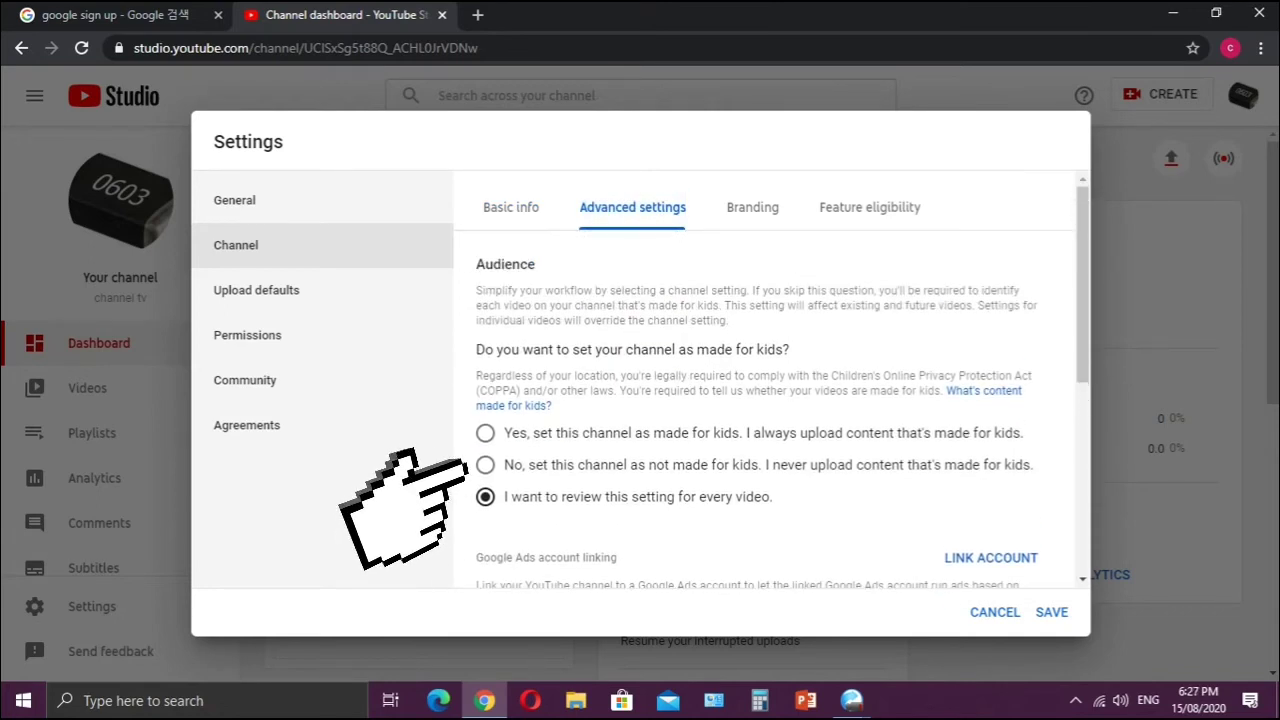
click(485, 465)
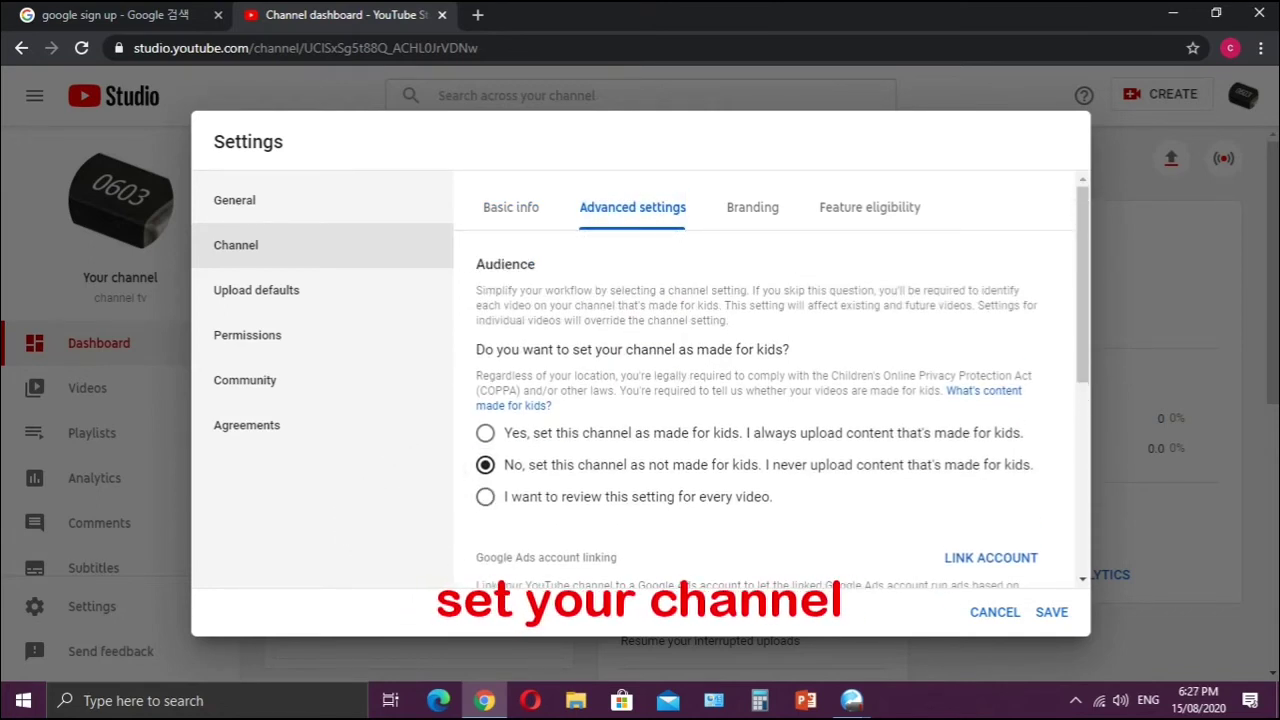
Show the Branding section with the video watermark options.
scroll(765, 400, down, 4)
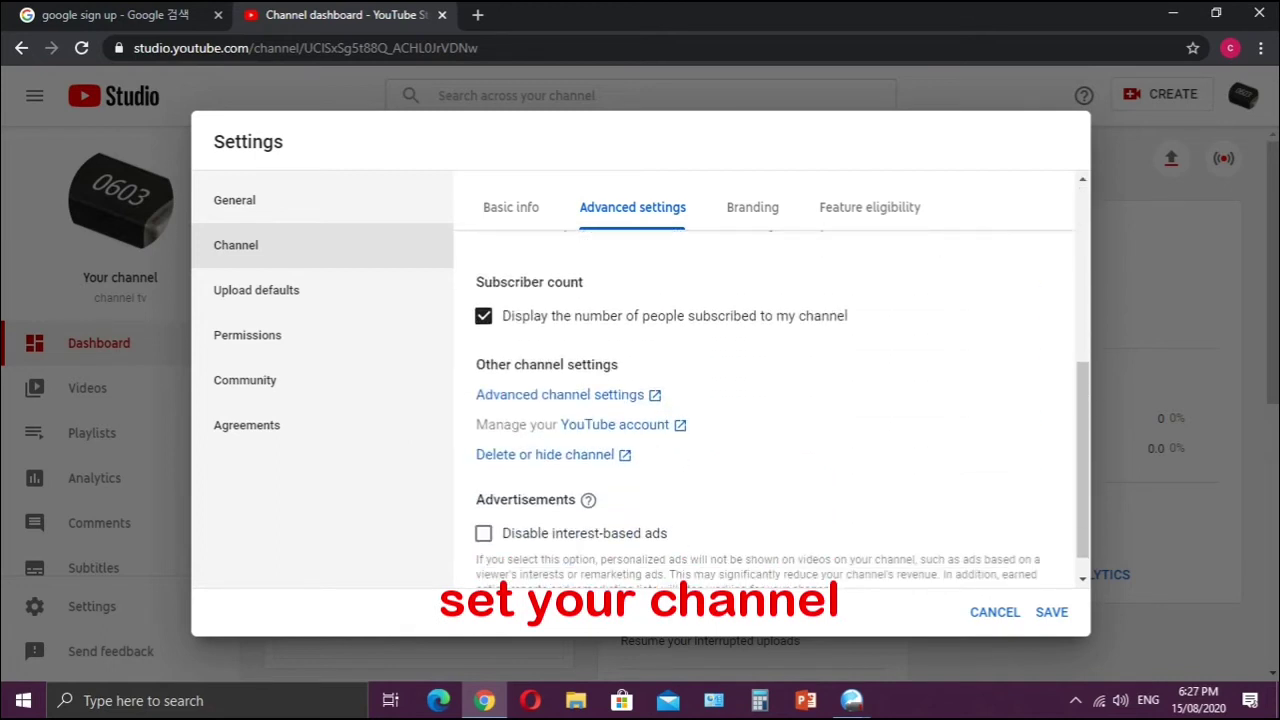
scroll(781, 409, up, 3)
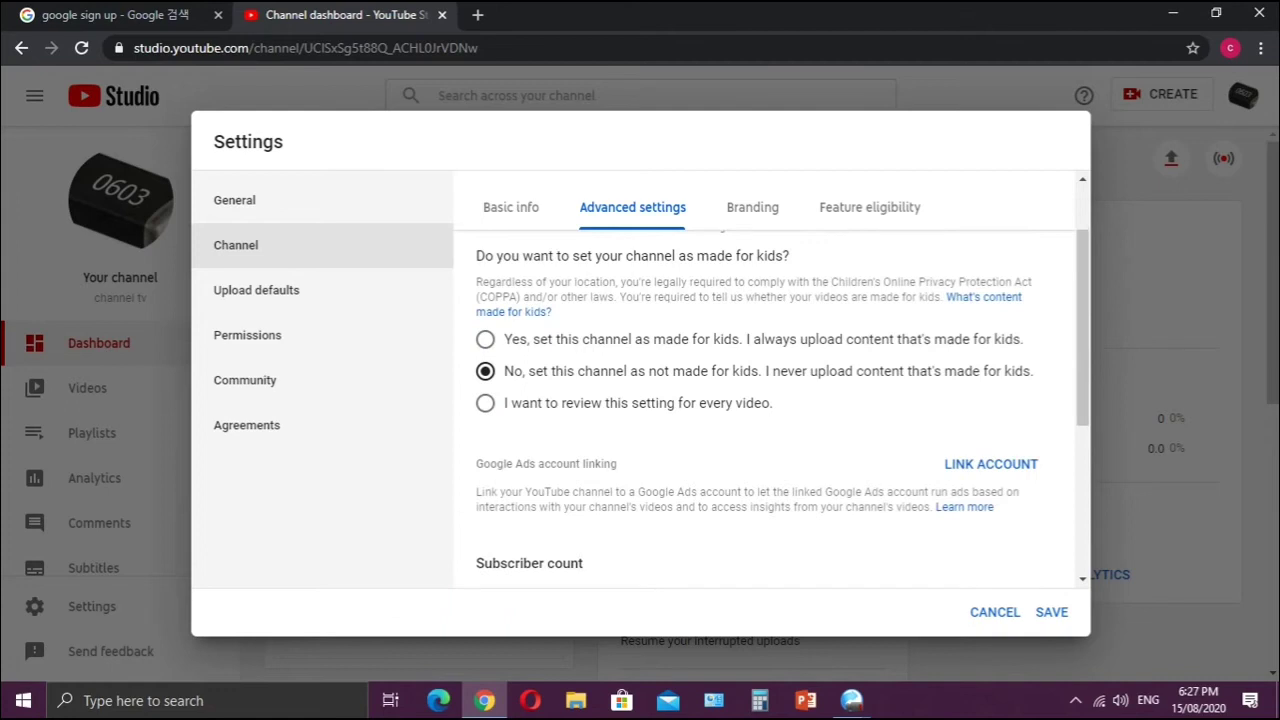
scroll(765, 408, down, 3)
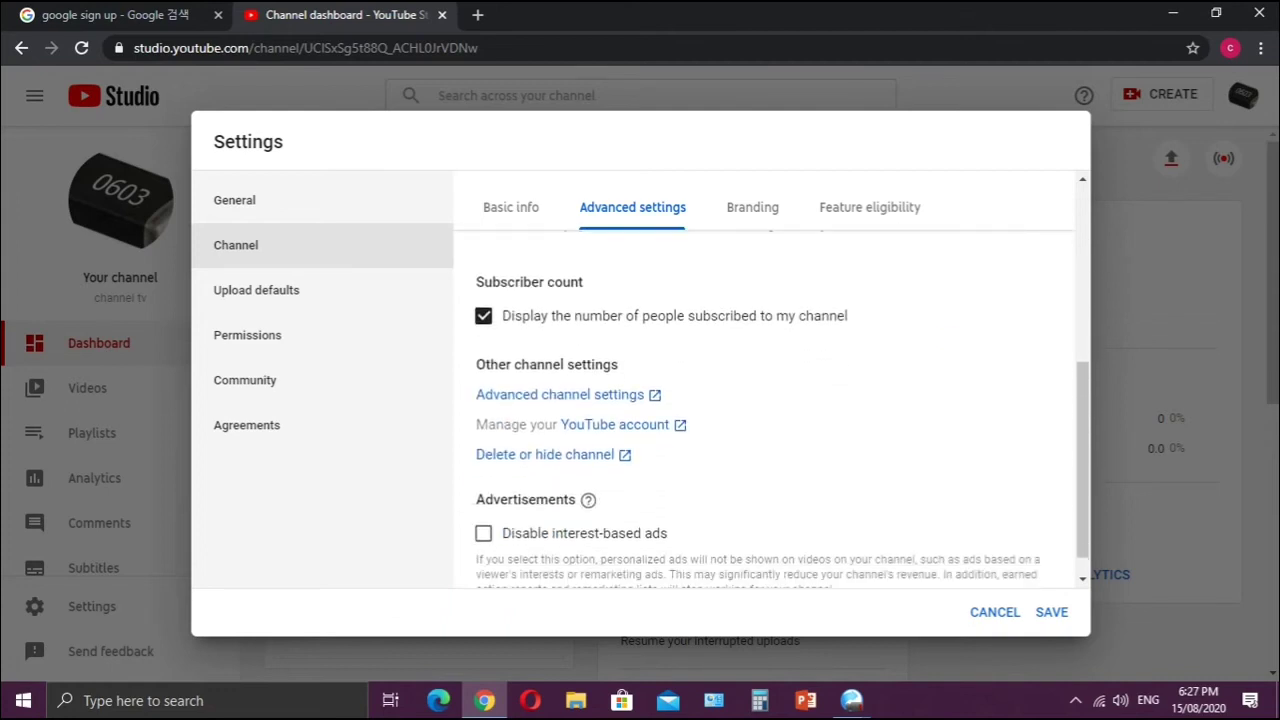
scroll(782, 418, down, 1)
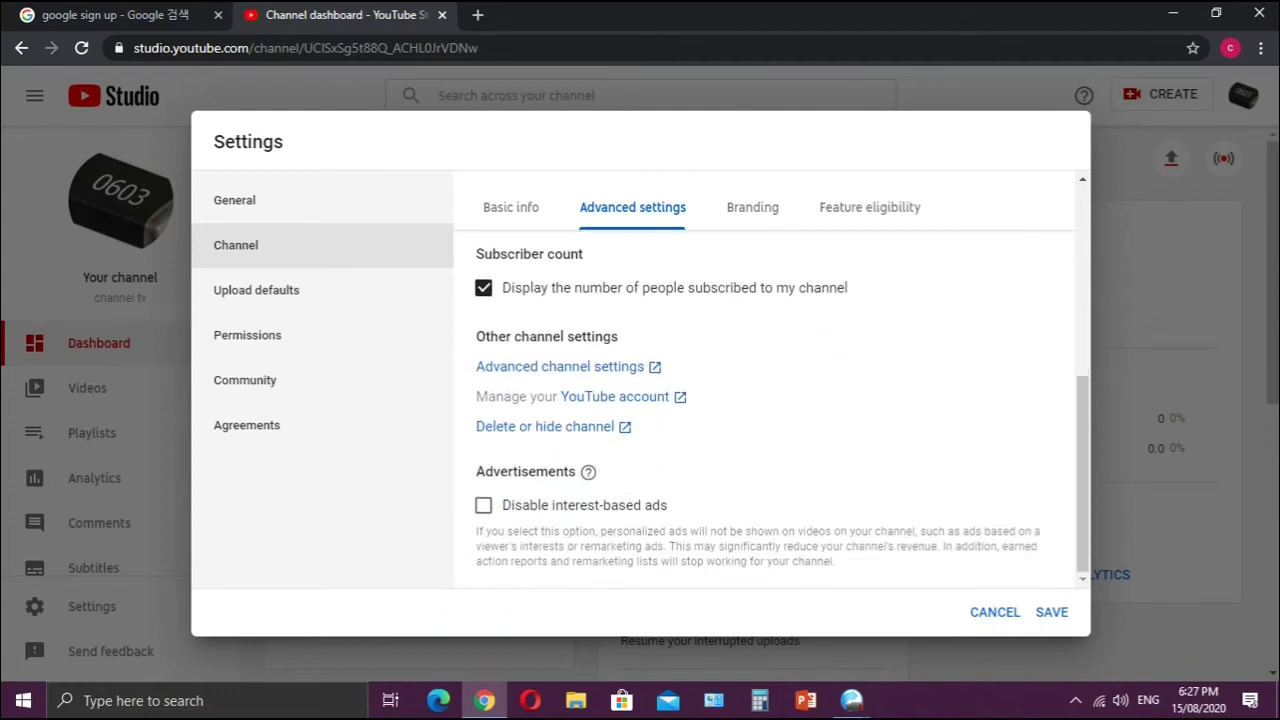
scroll(777, 388, up, 4)
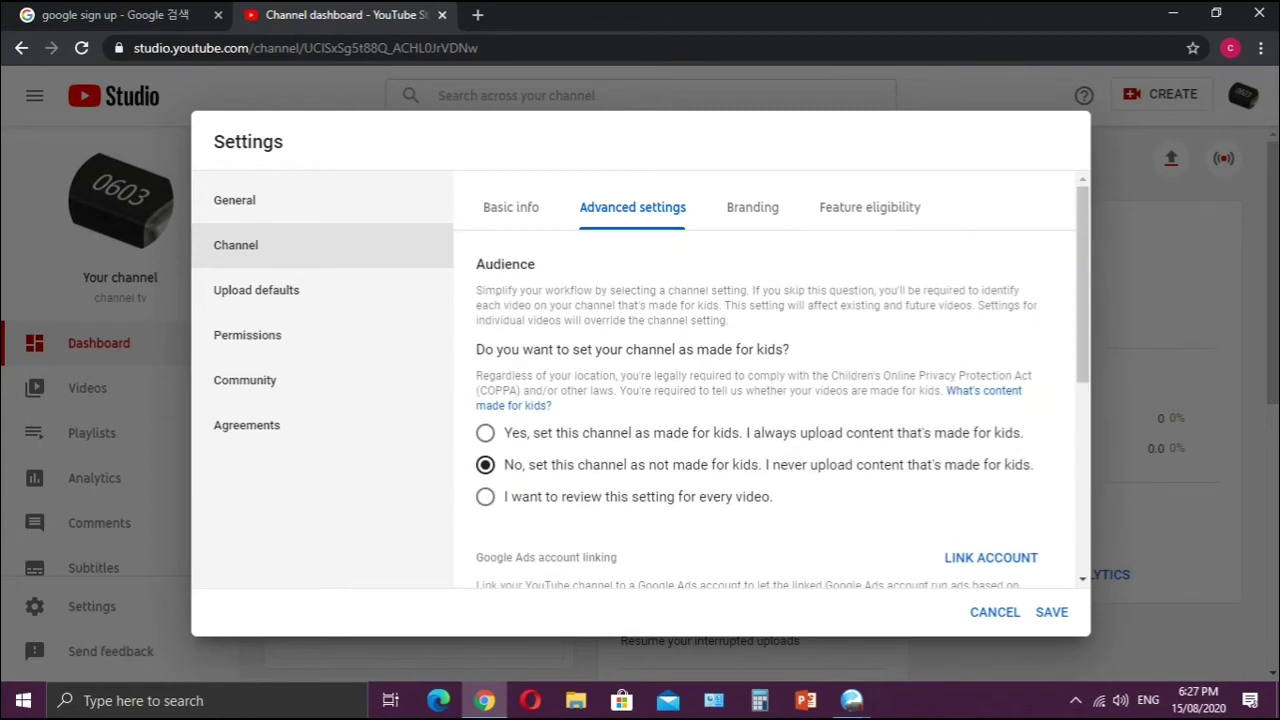
click(754, 210)
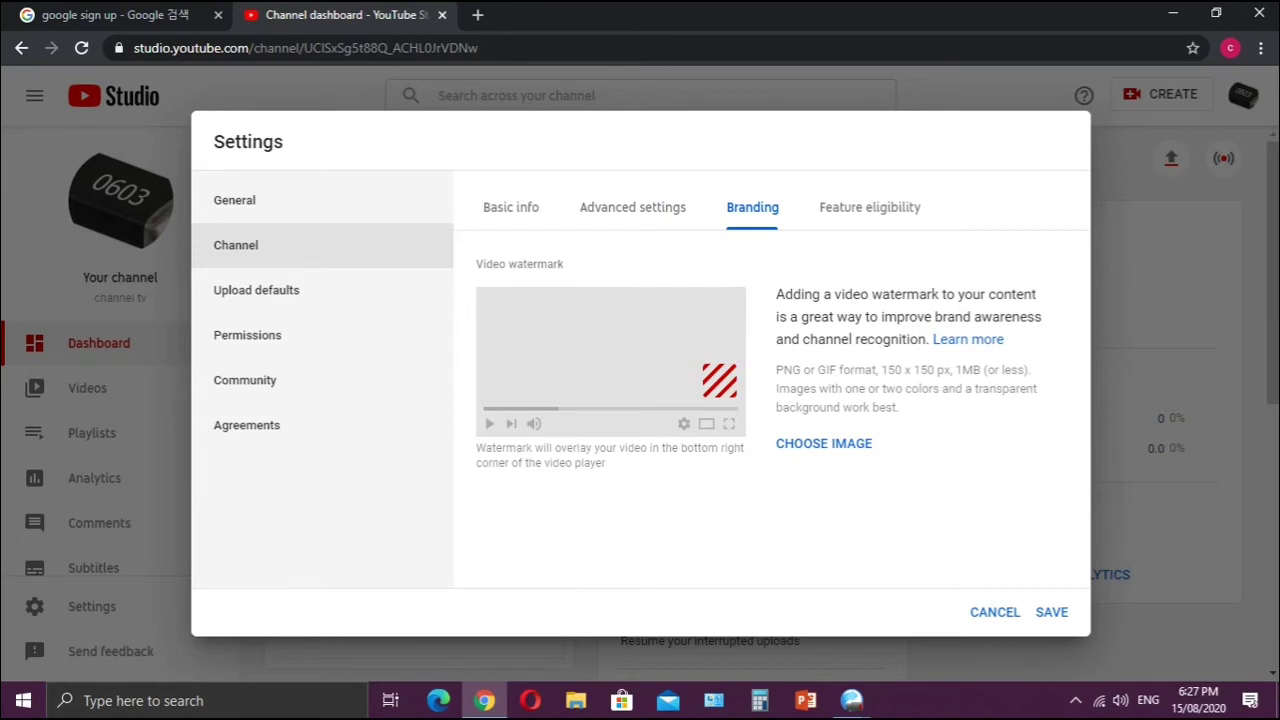
Load the Desktop resistor image as the watermark, which is rejected as not square, then minimise Chrome.
click(824, 443)
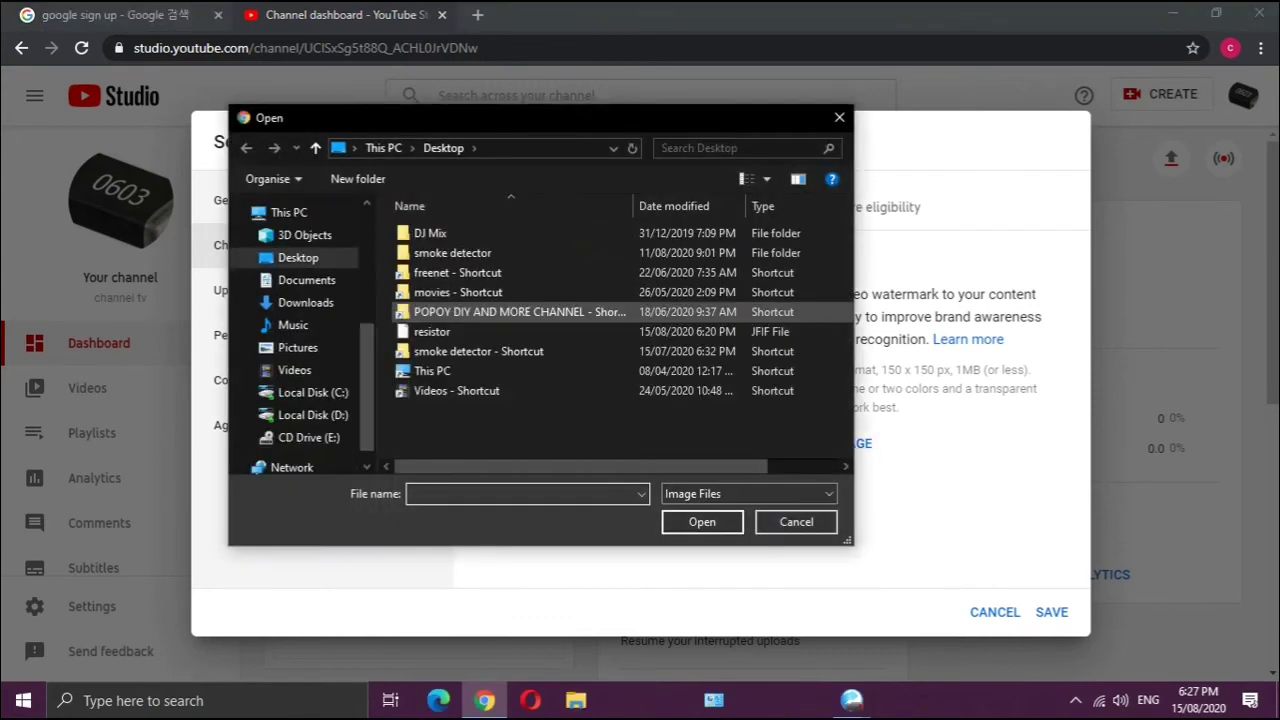
click(432, 331)
click(702, 521)
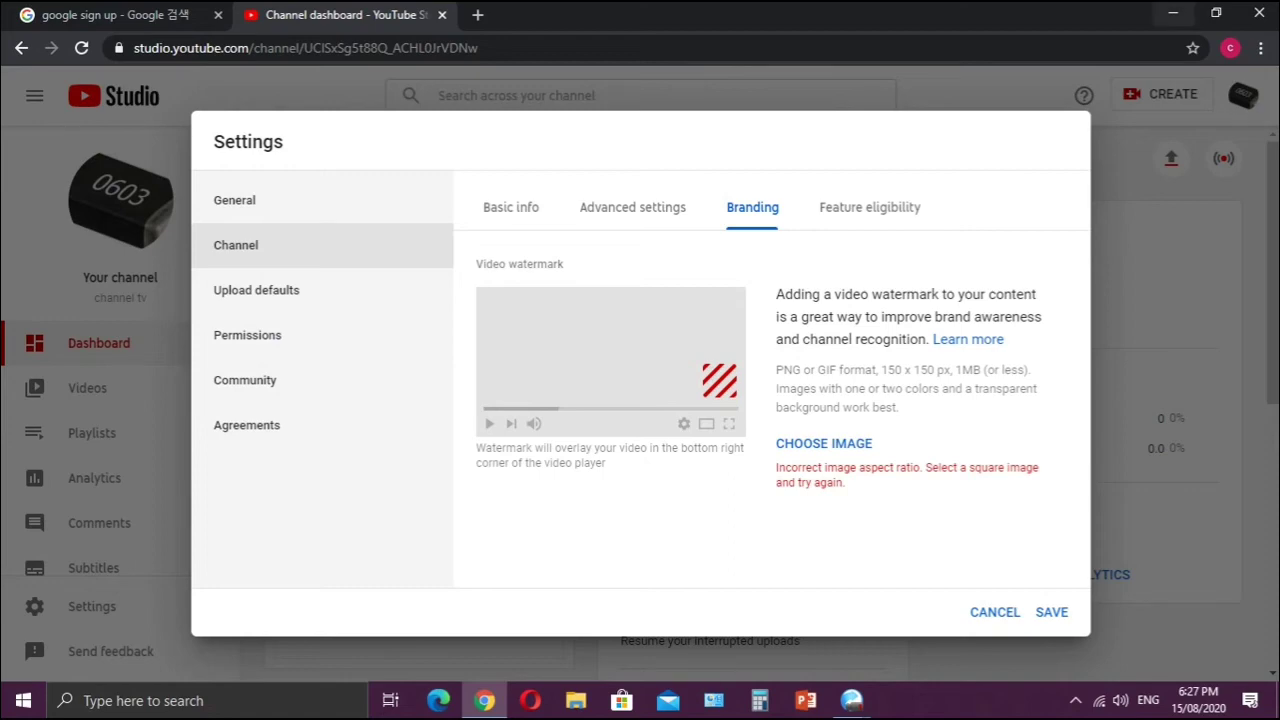
click(1173, 14)
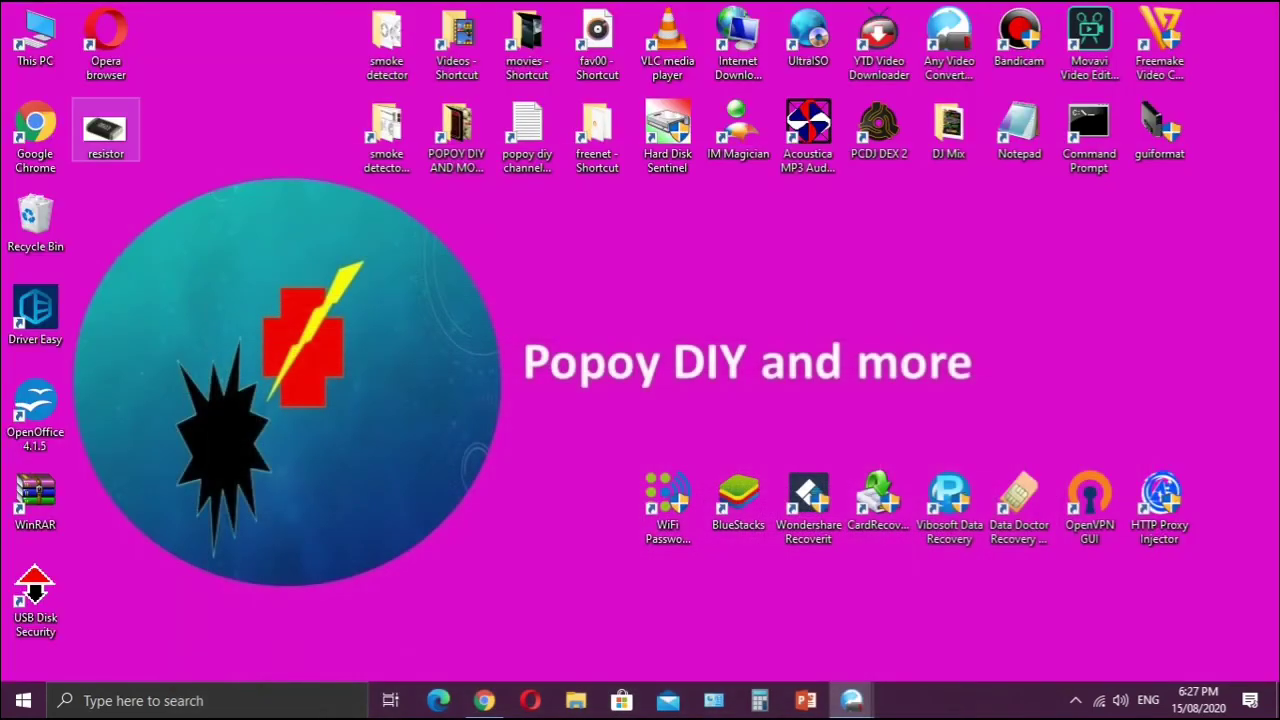
Open the desktop resistor image in Photos using Edit with Photos.
right_click(105, 130)
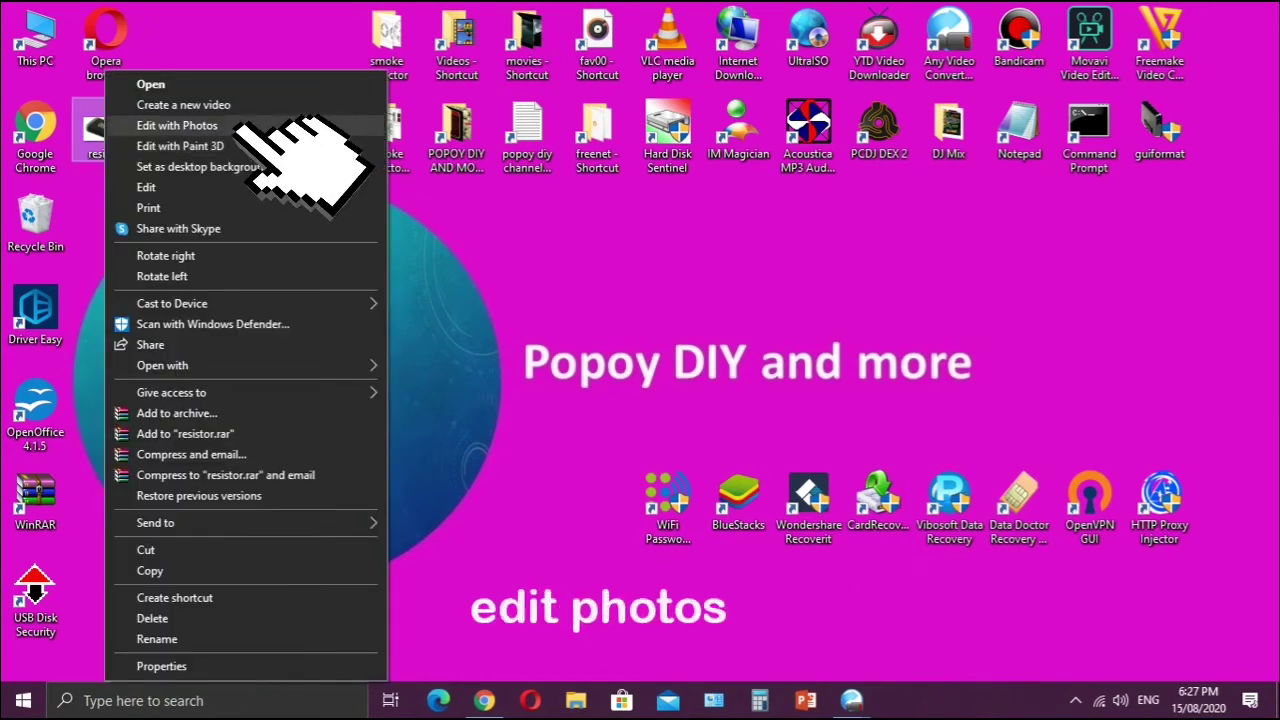
click(176, 125)
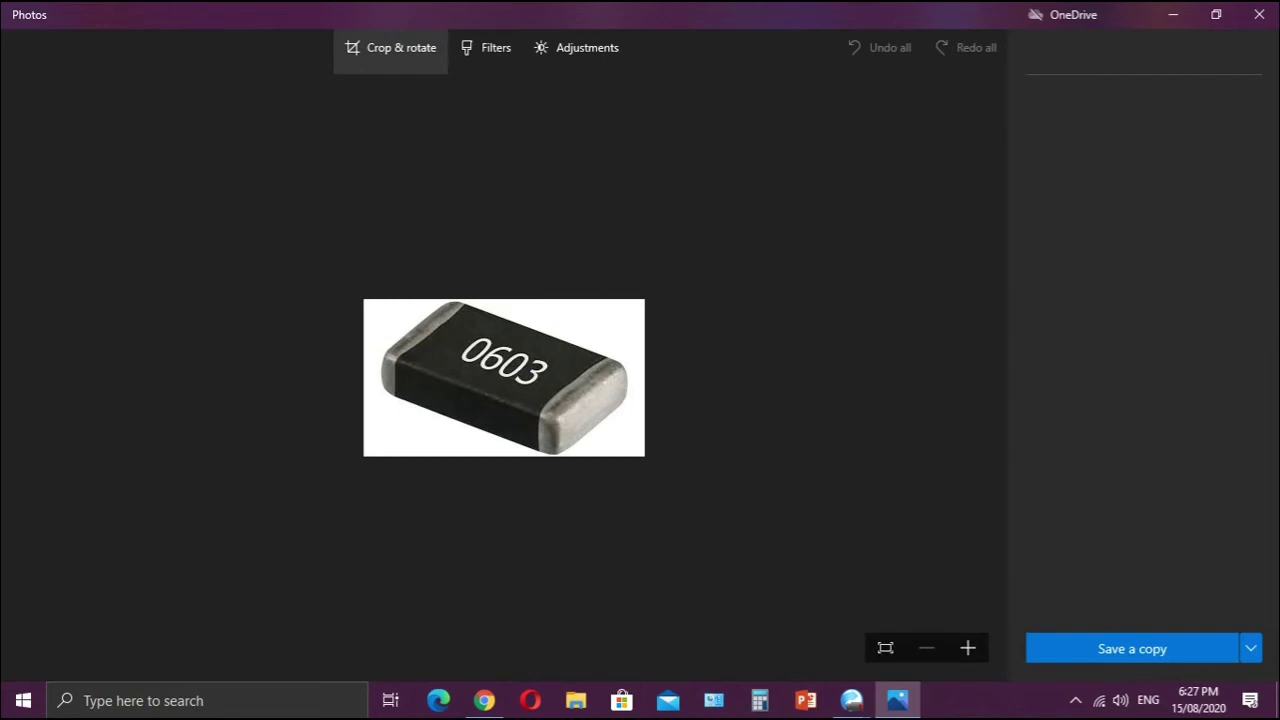
Crop the resistor image in Photos to a square aspect ratio.
click(390, 47)
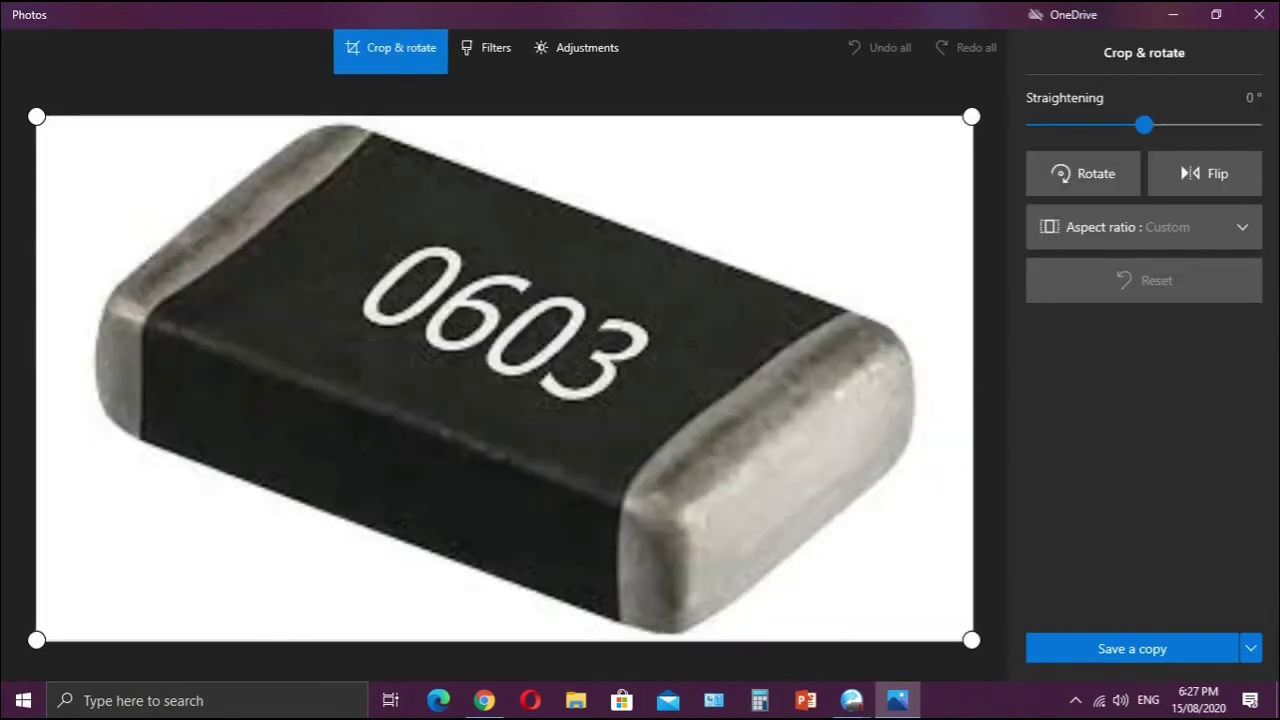
click(1143, 227)
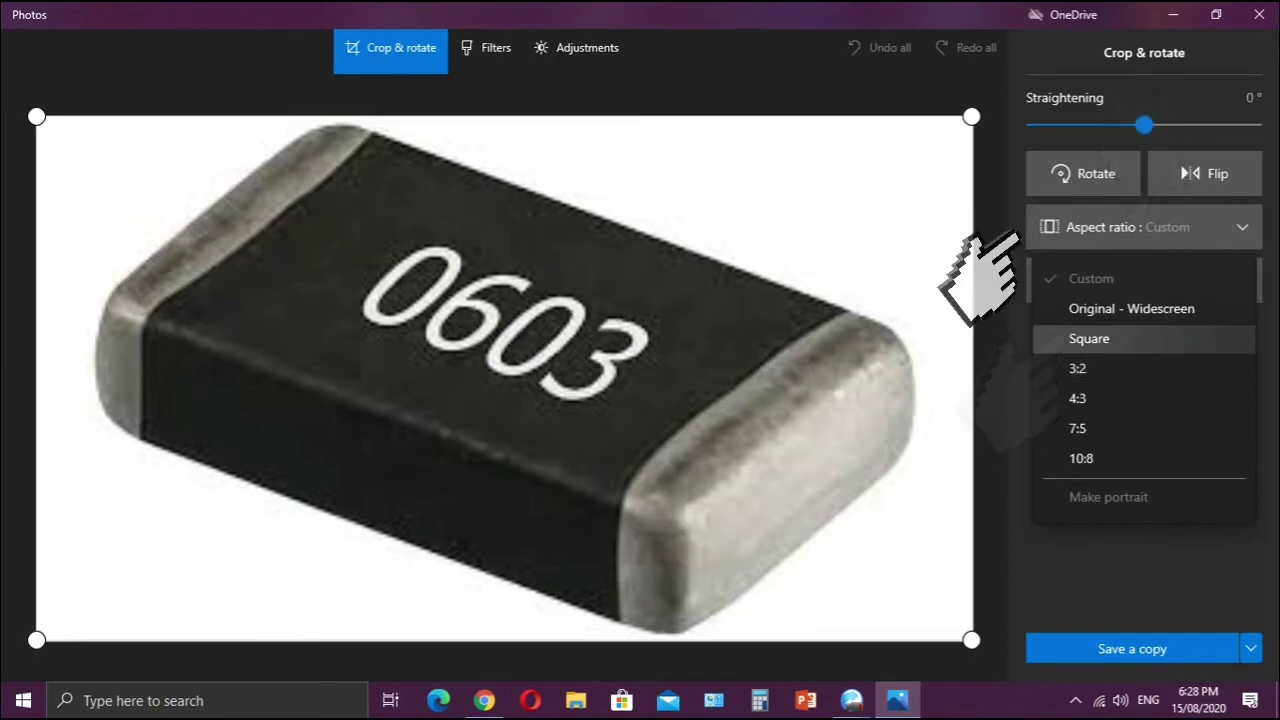
click(1089, 338)
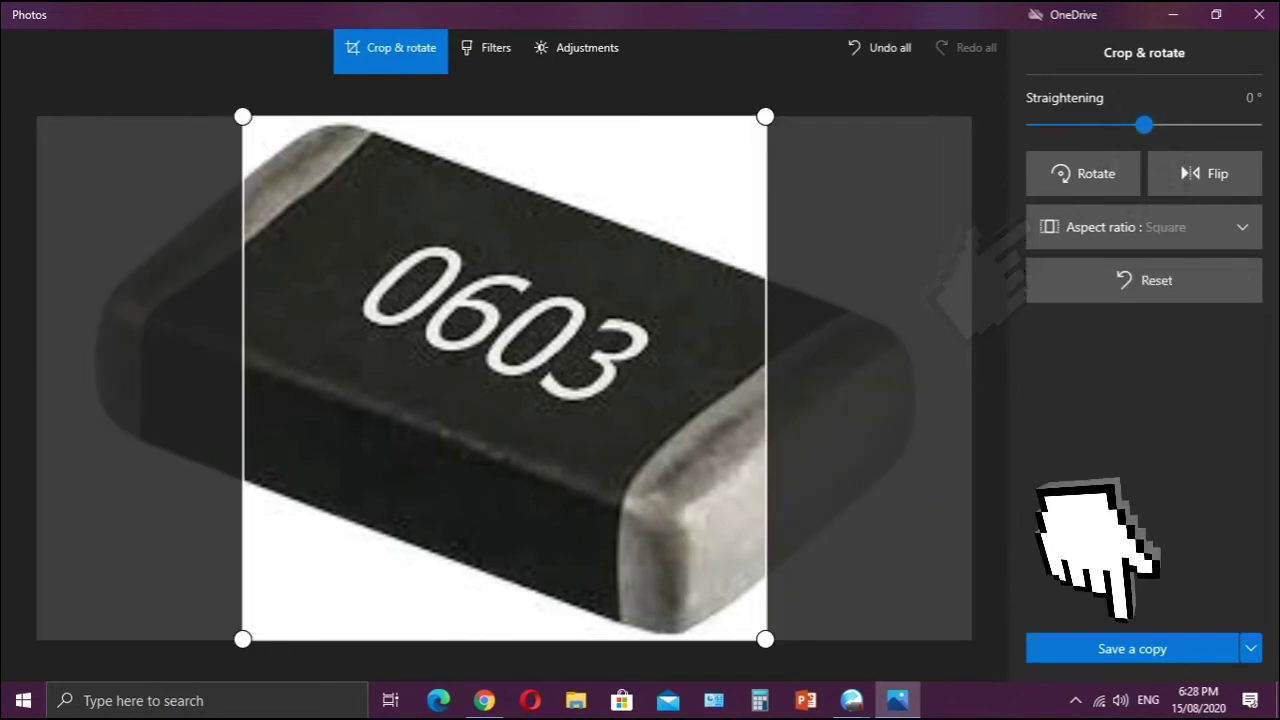
Save the square crop to the Desktop as a new copy named resistorbranding.
click(1132, 648)
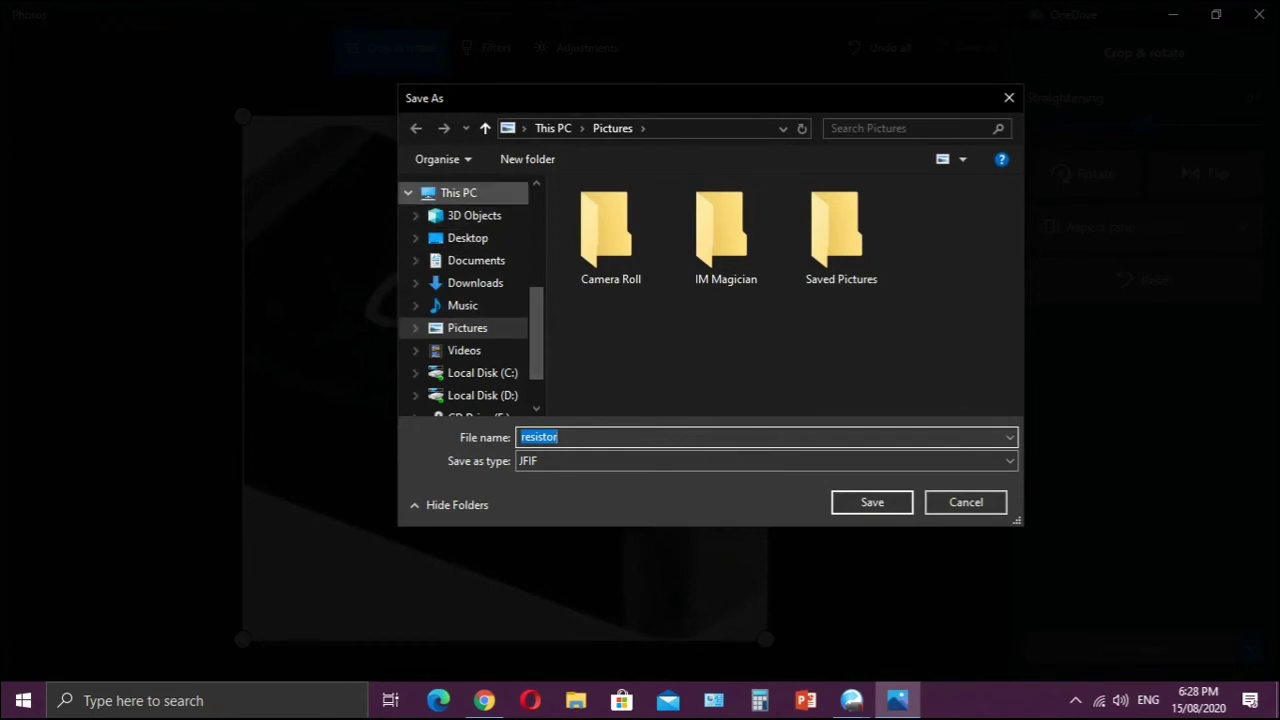
click(467, 238)
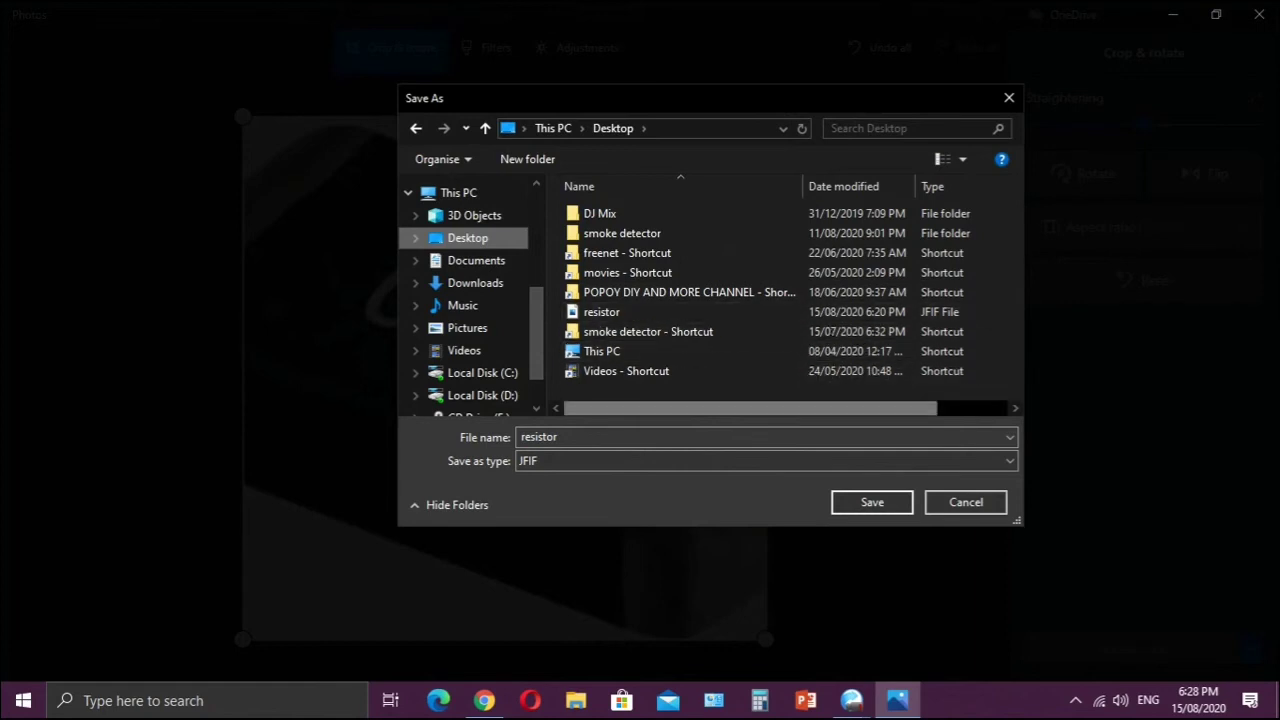
scroll(784, 295, right, 2)
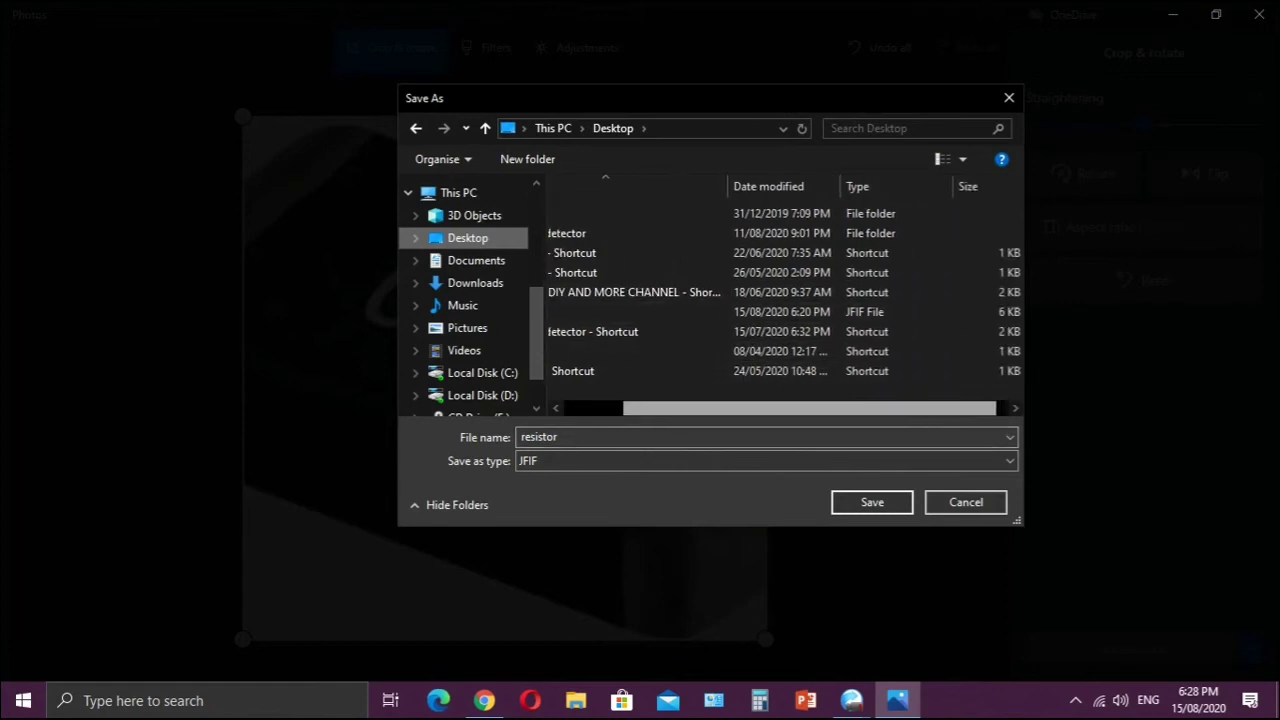
scroll(784, 295, left, 2)
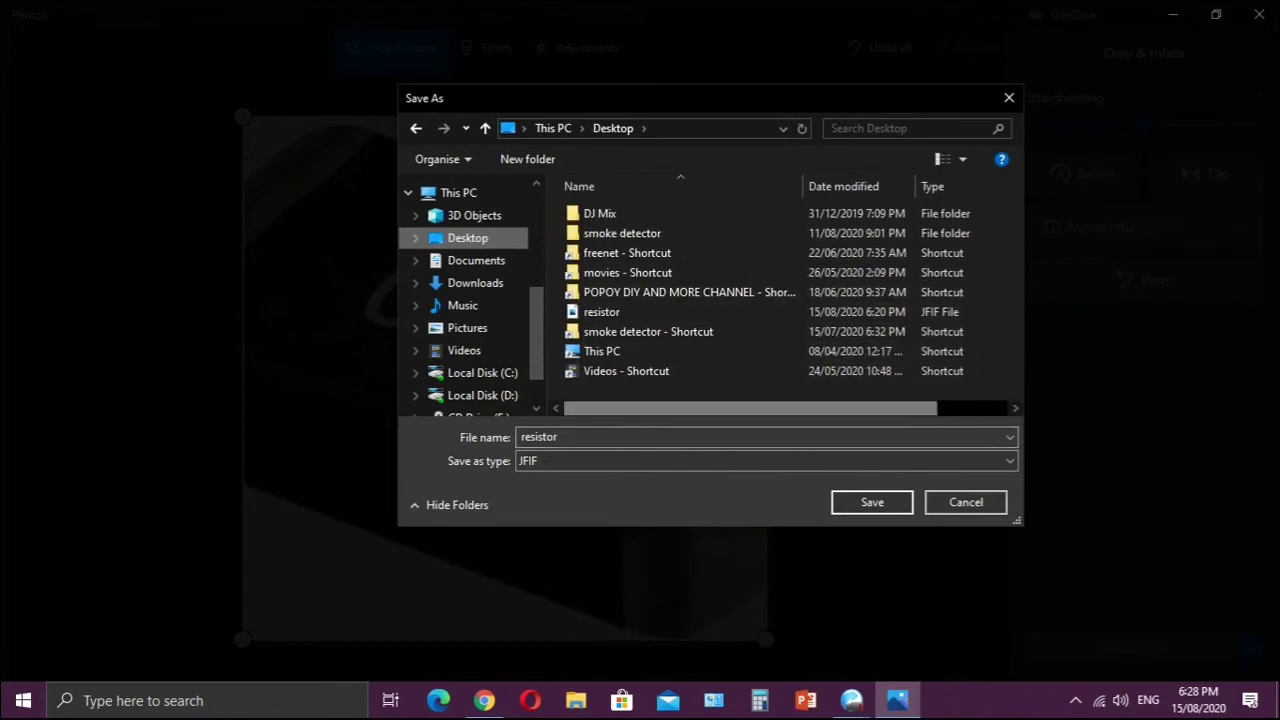
click(872, 504)
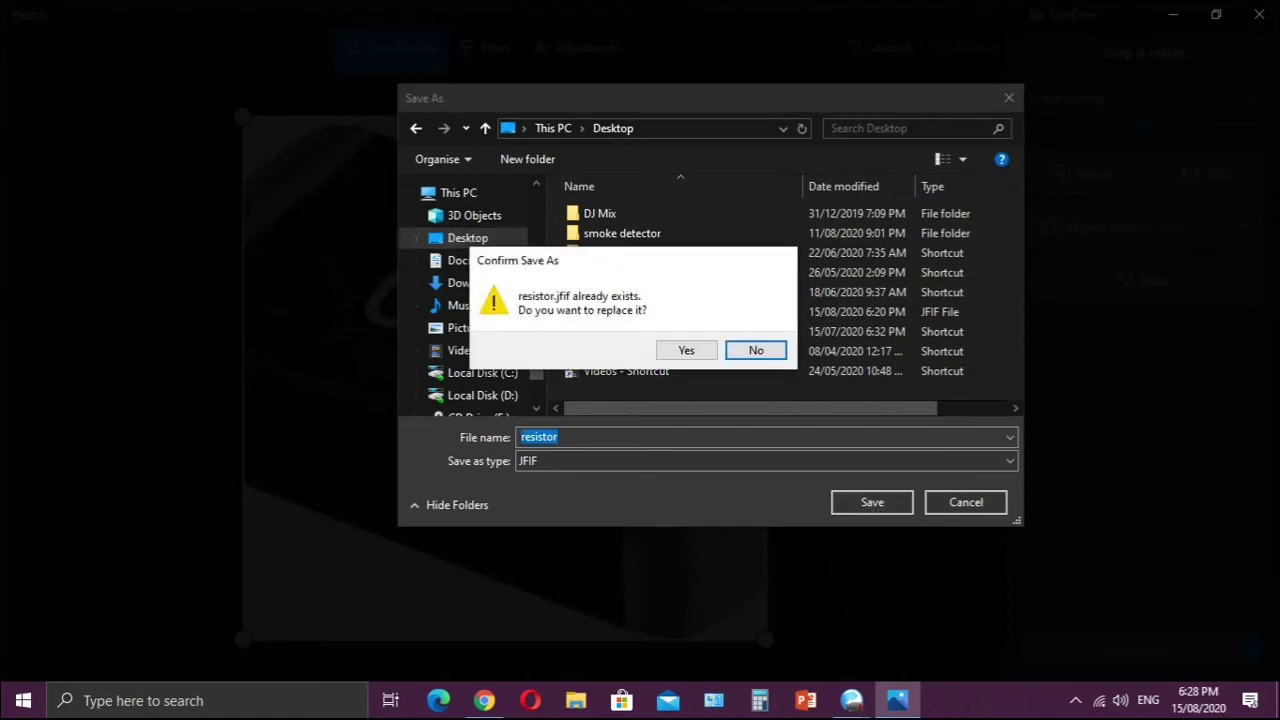
click(756, 350)
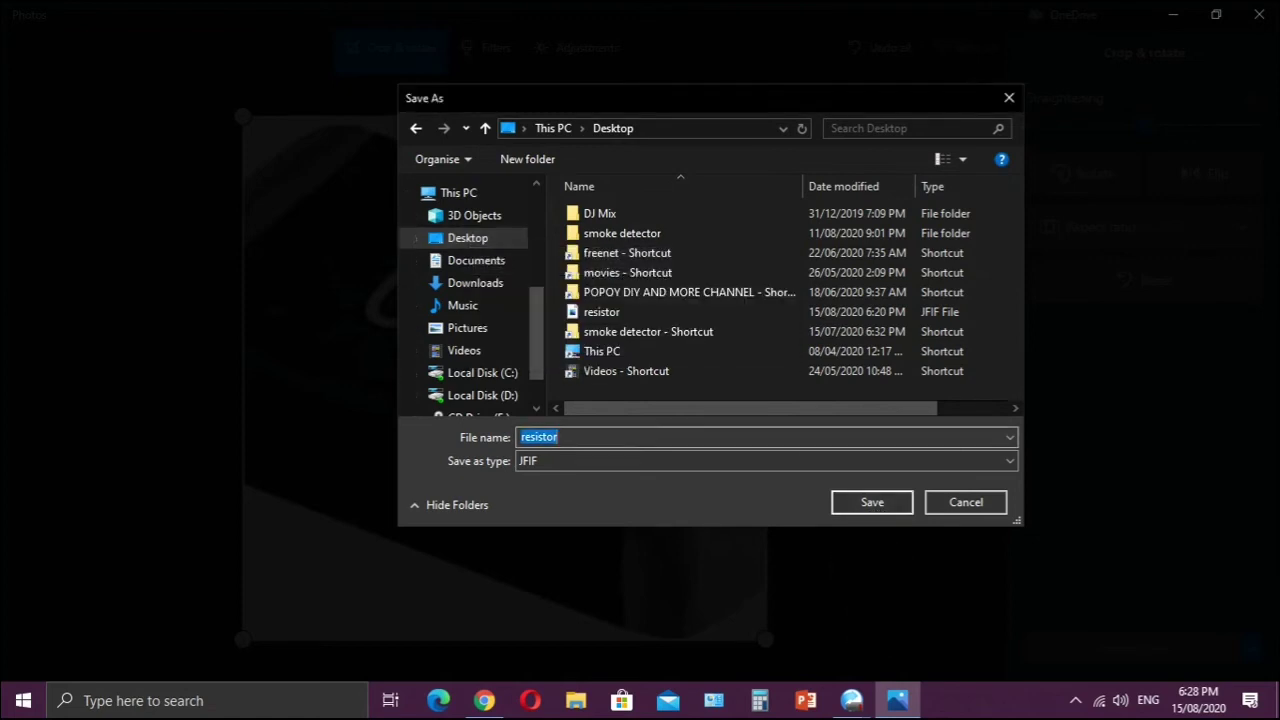
click(559, 437)
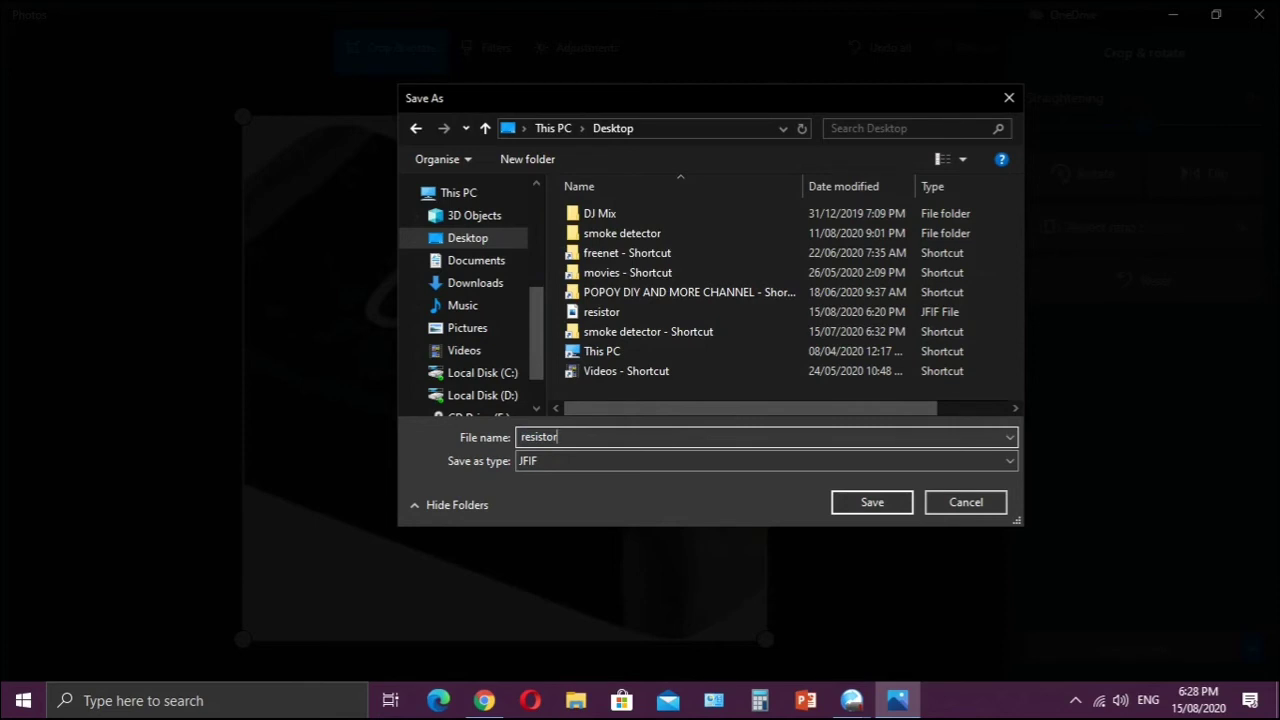
text(branding)
click(870, 503)
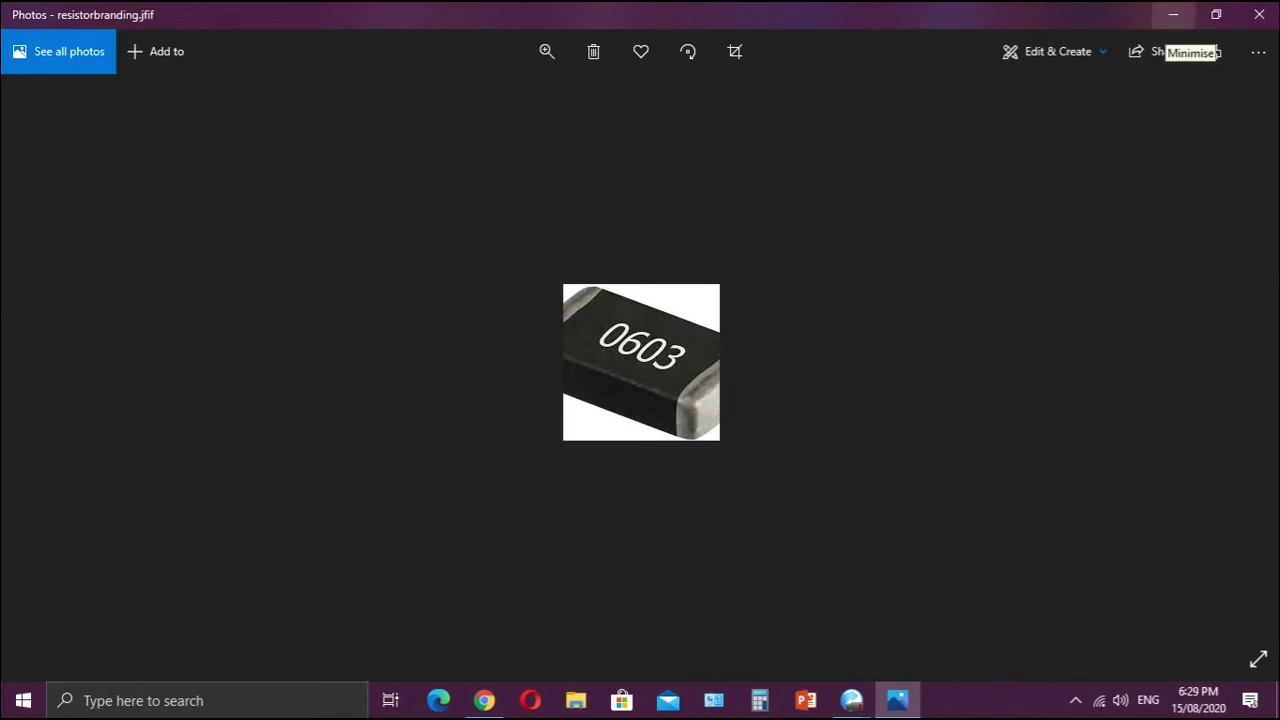
click(1173, 14)
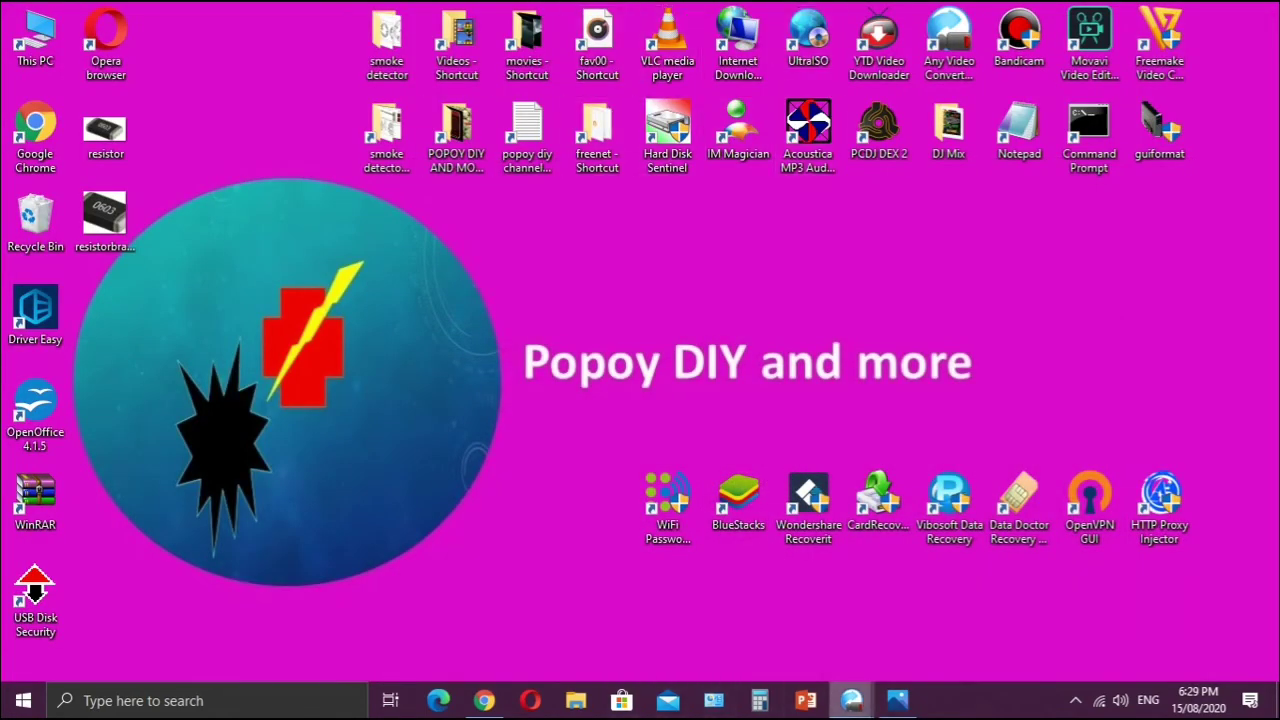
Make the resistorbranding image the watermark, shown for the entire video, and save.
click(484, 700)
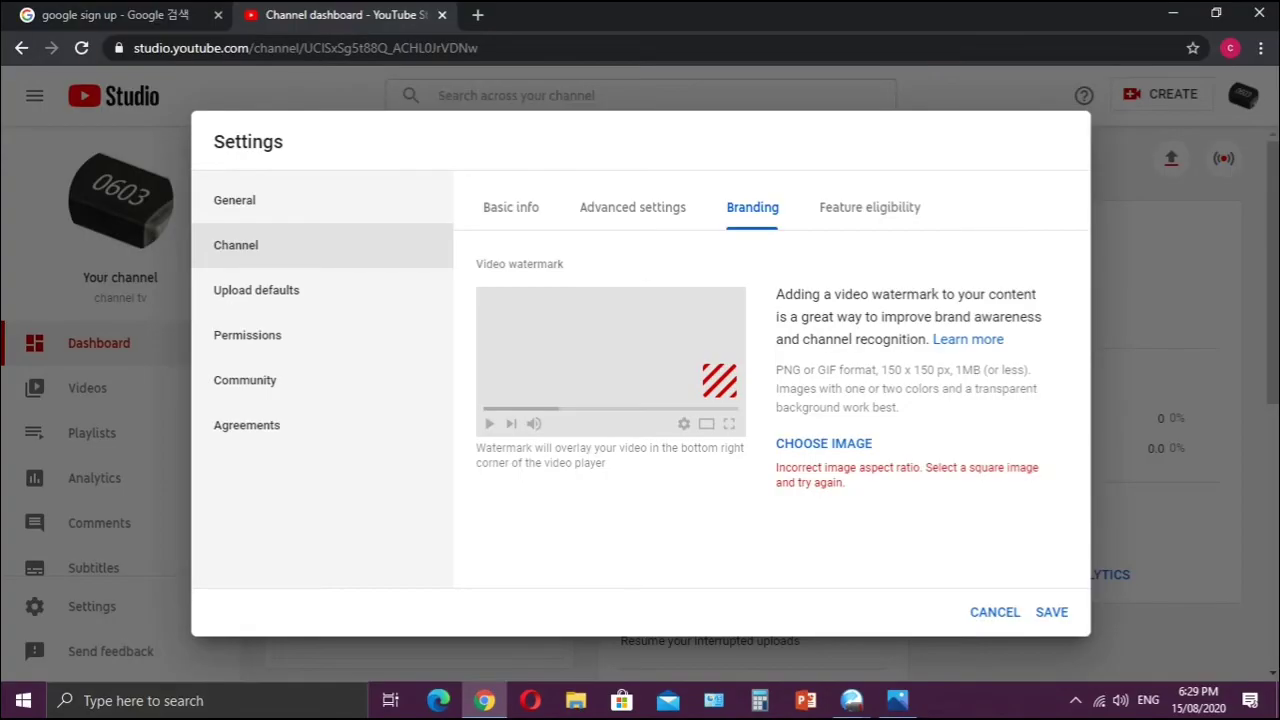
click(815, 445)
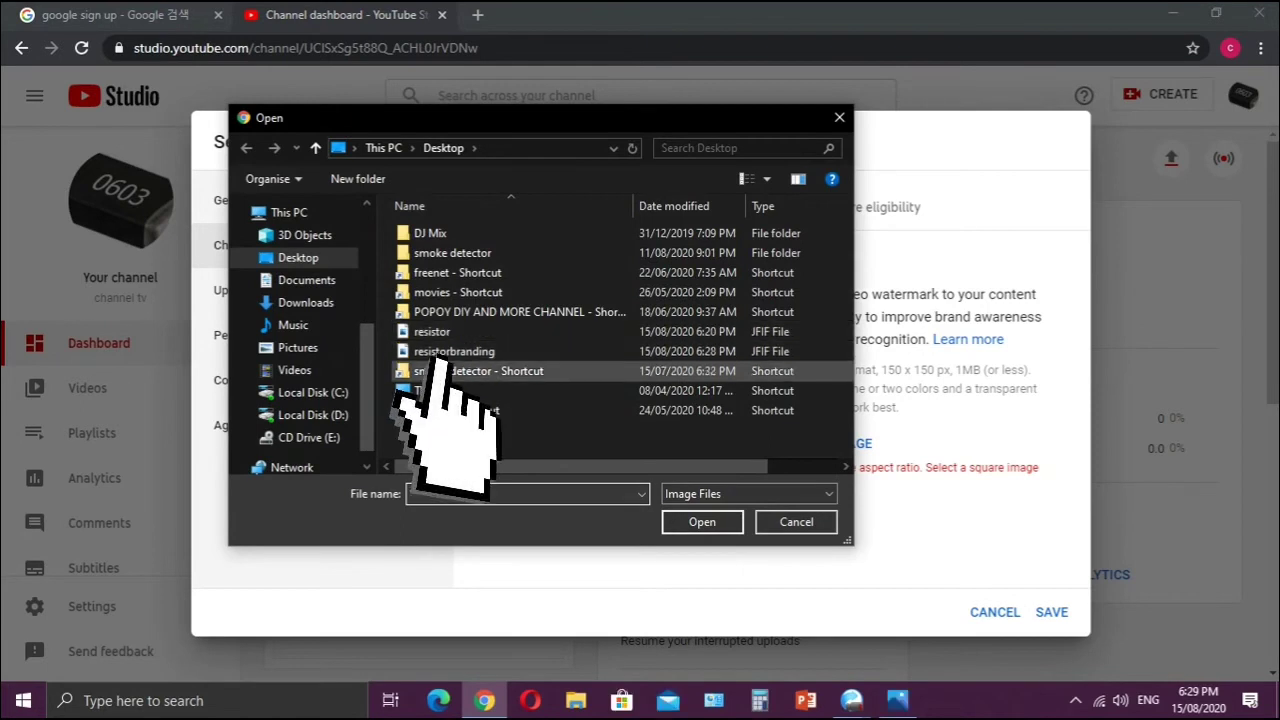
click(445, 352)
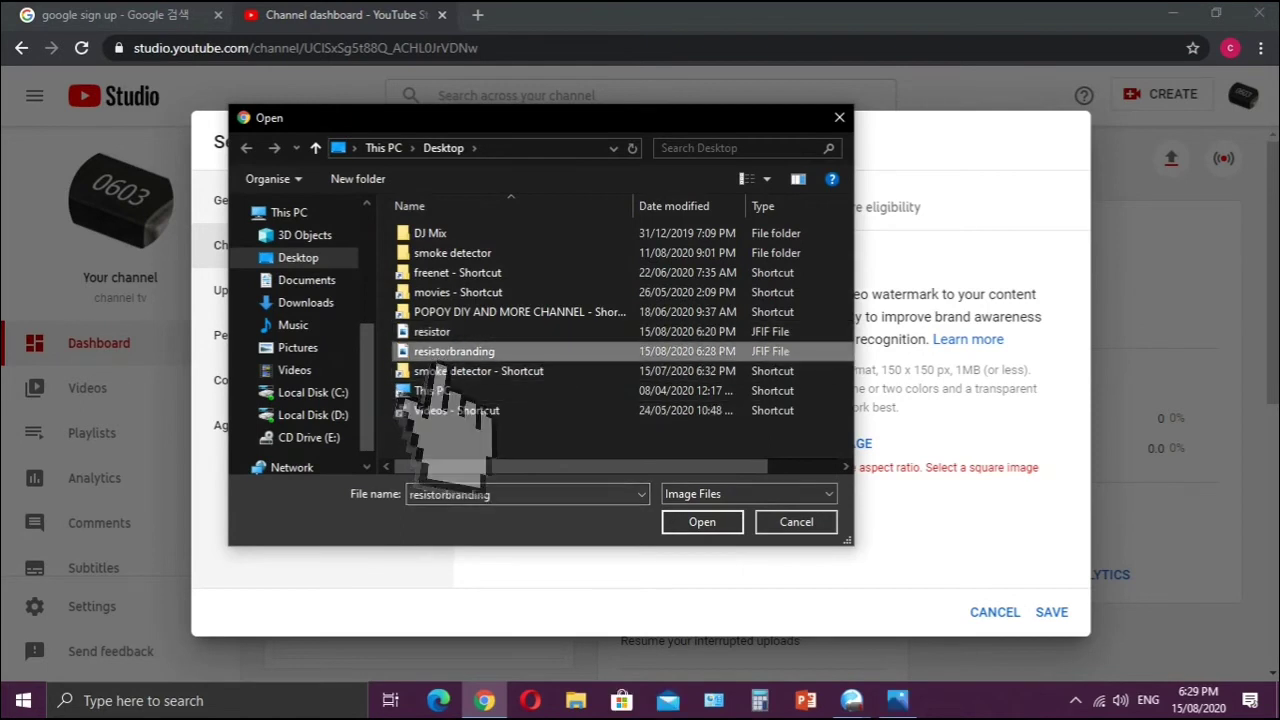
click(702, 522)
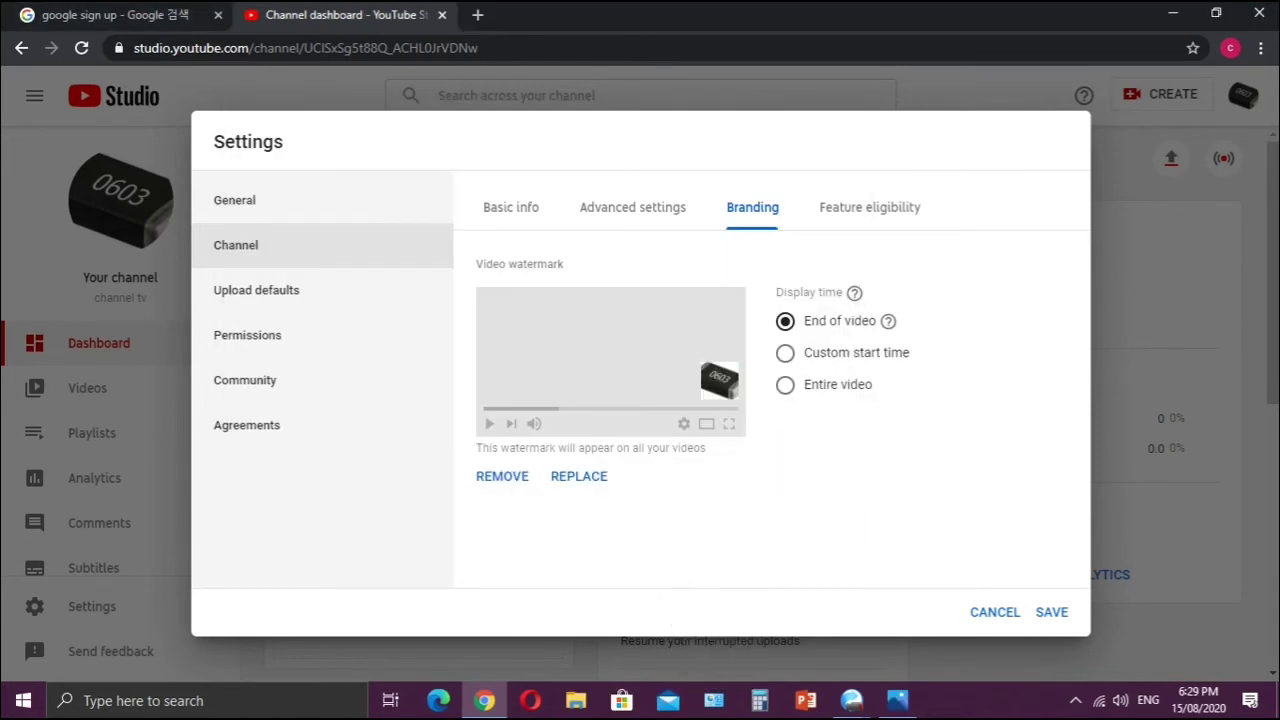
click(785, 385)
click(1051, 612)
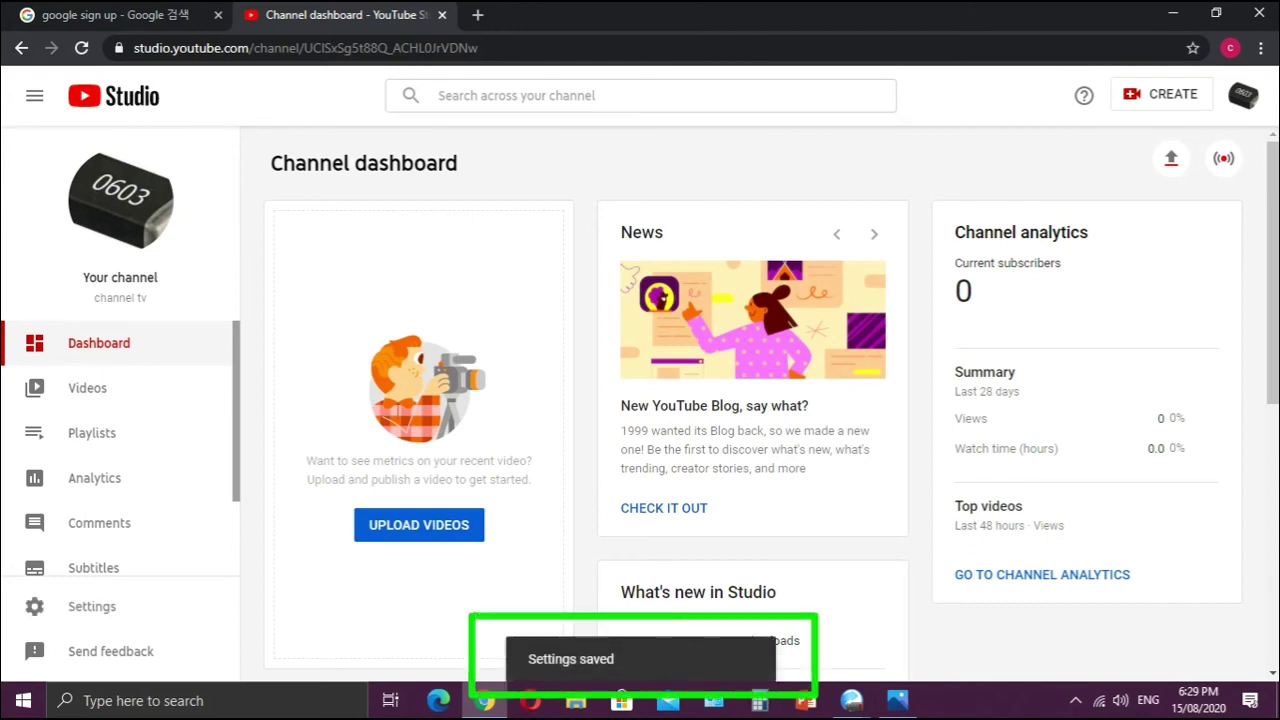
scroll(750, 400, down, 1)
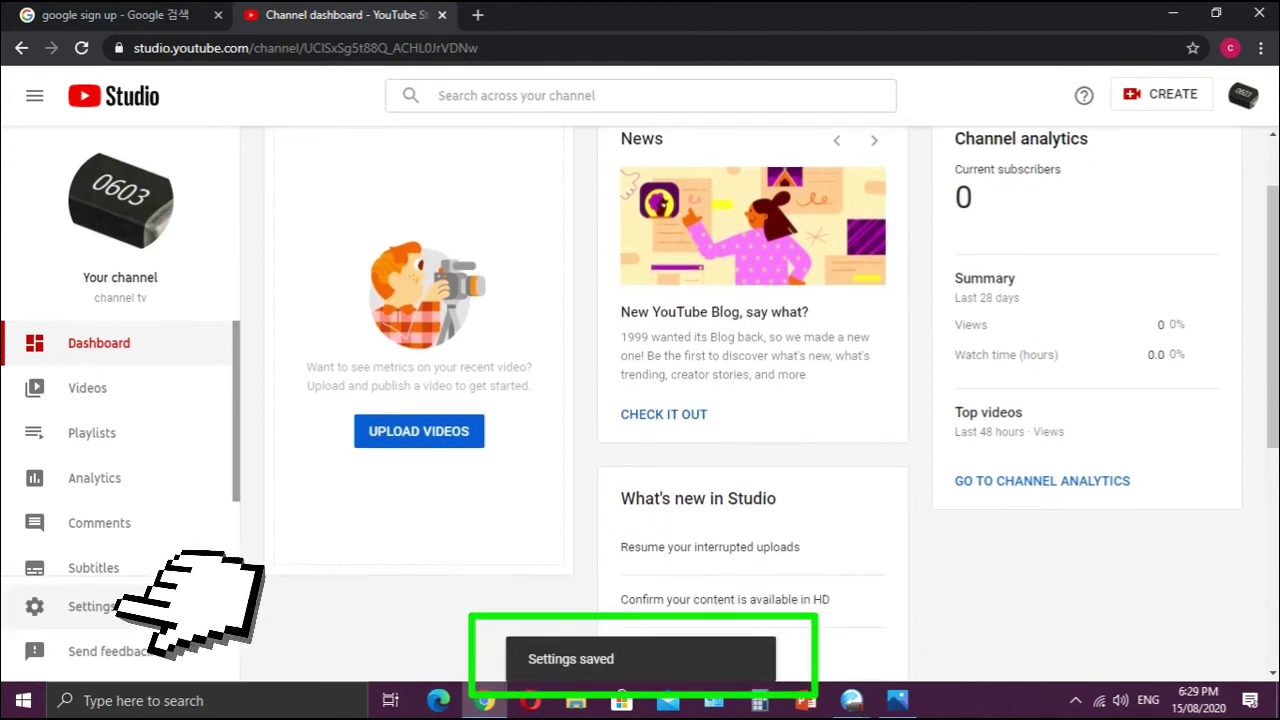
Reopen channel settings and review the saved keywords, country, audience and watermark.
click(92, 606)
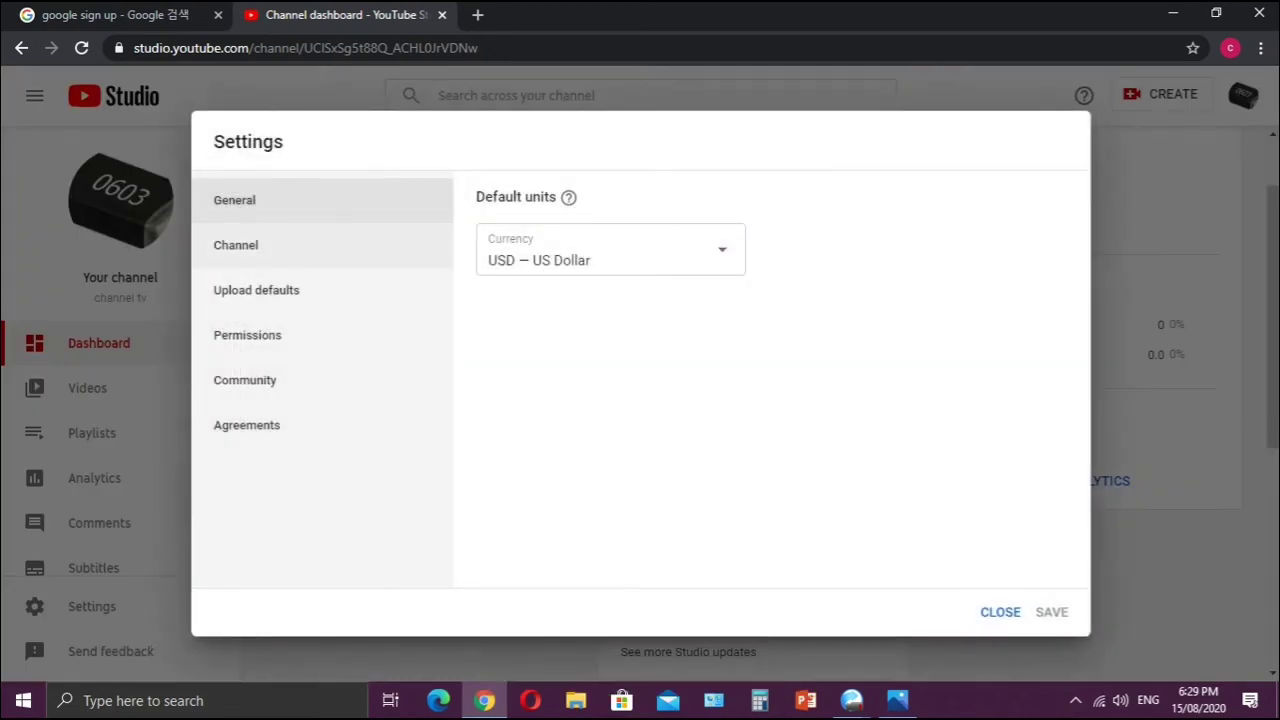
click(236, 245)
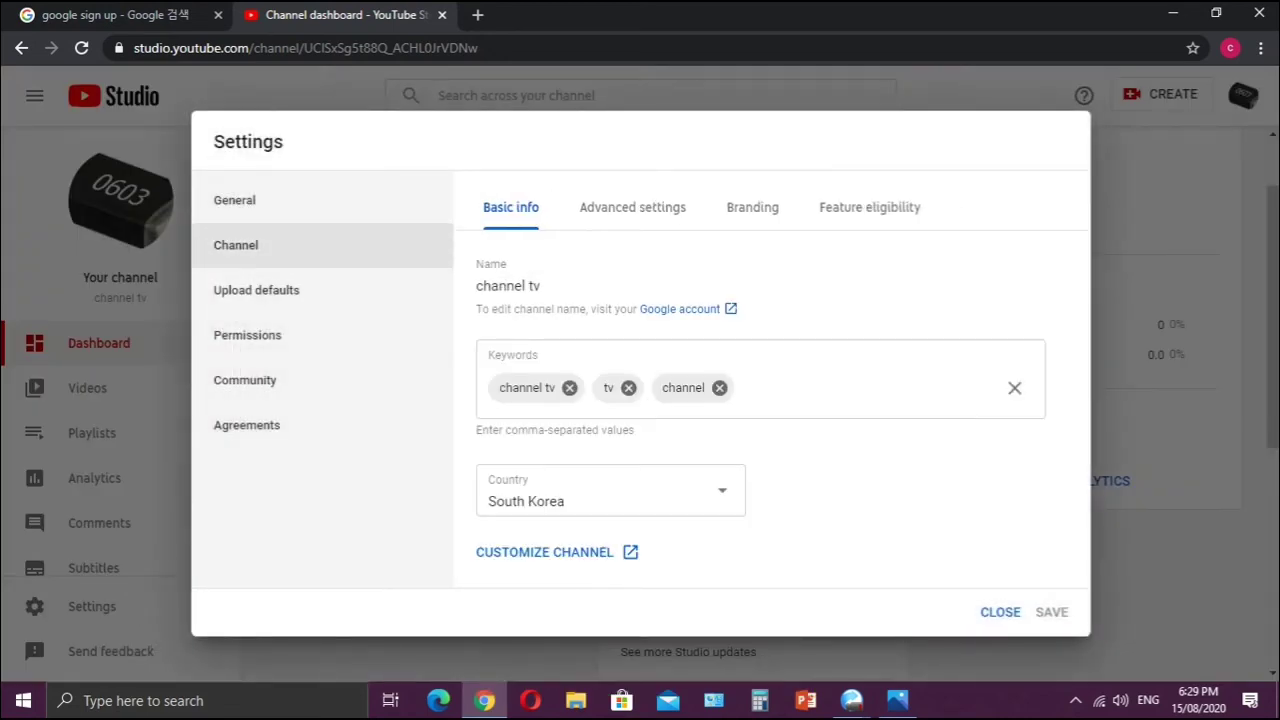
click(632, 207)
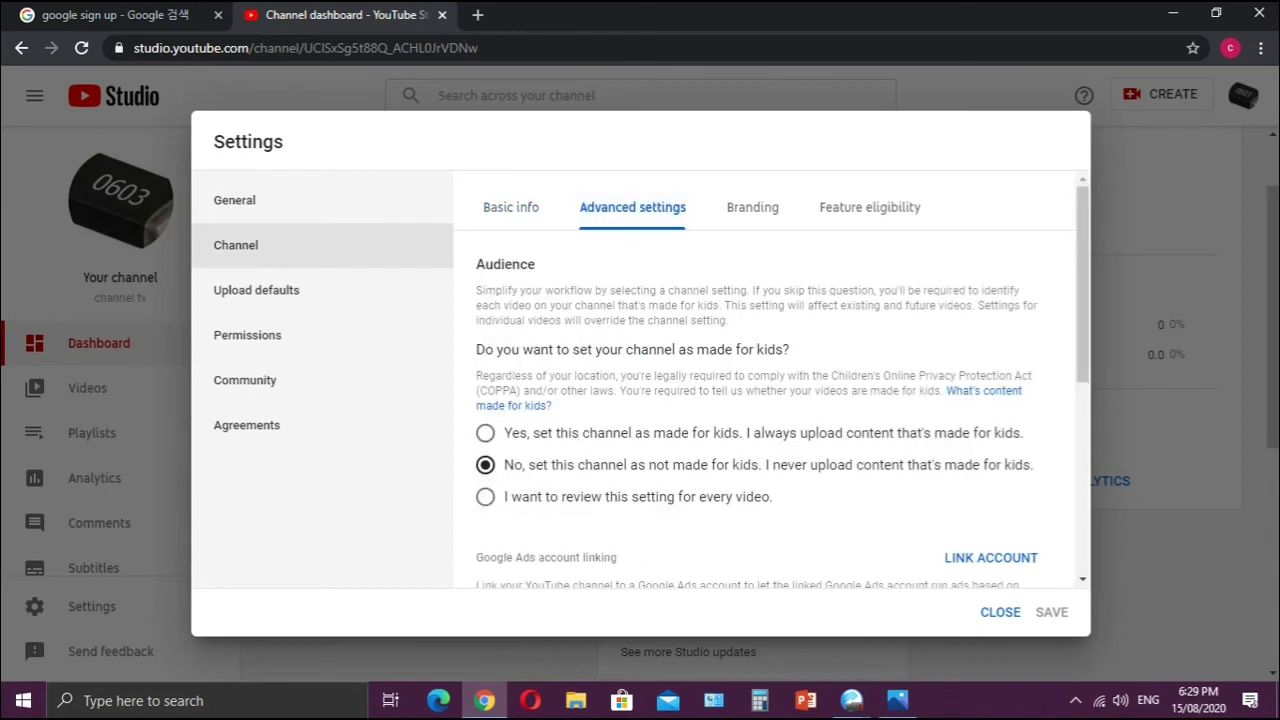
click(752, 207)
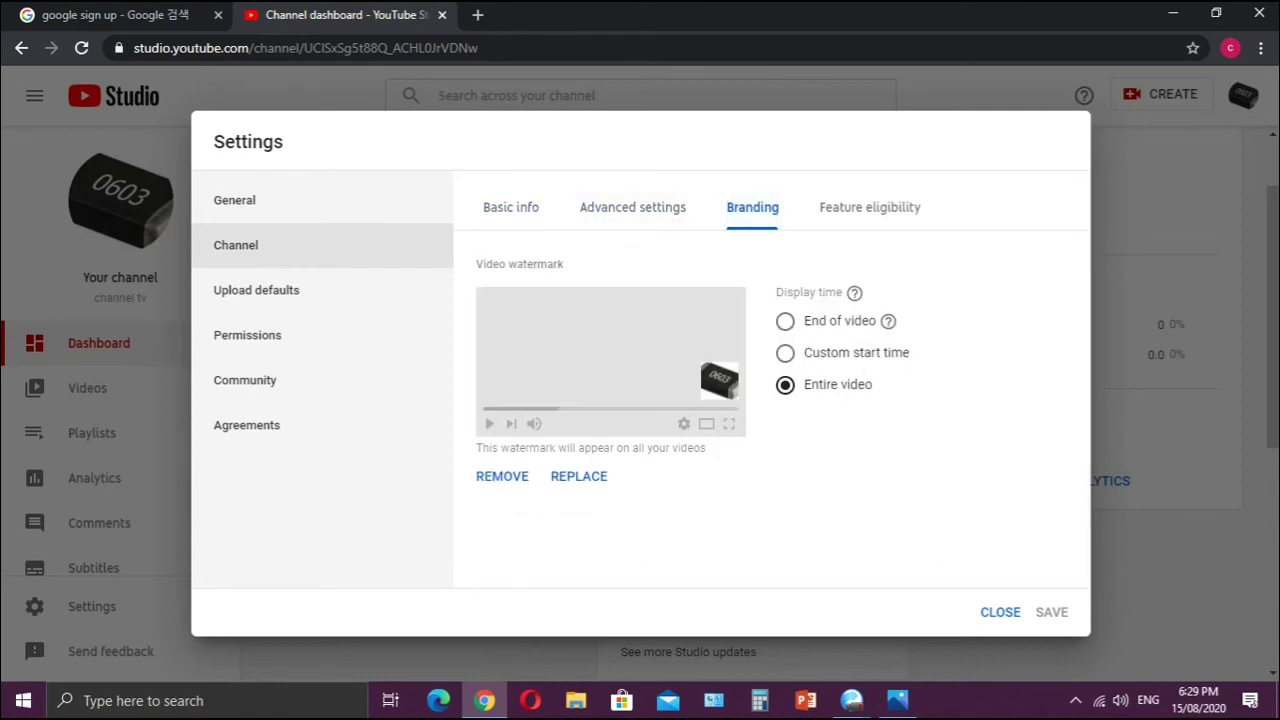
Expand the phone-verification features under Feature eligibility, then go to Upload defaults.
click(869, 207)
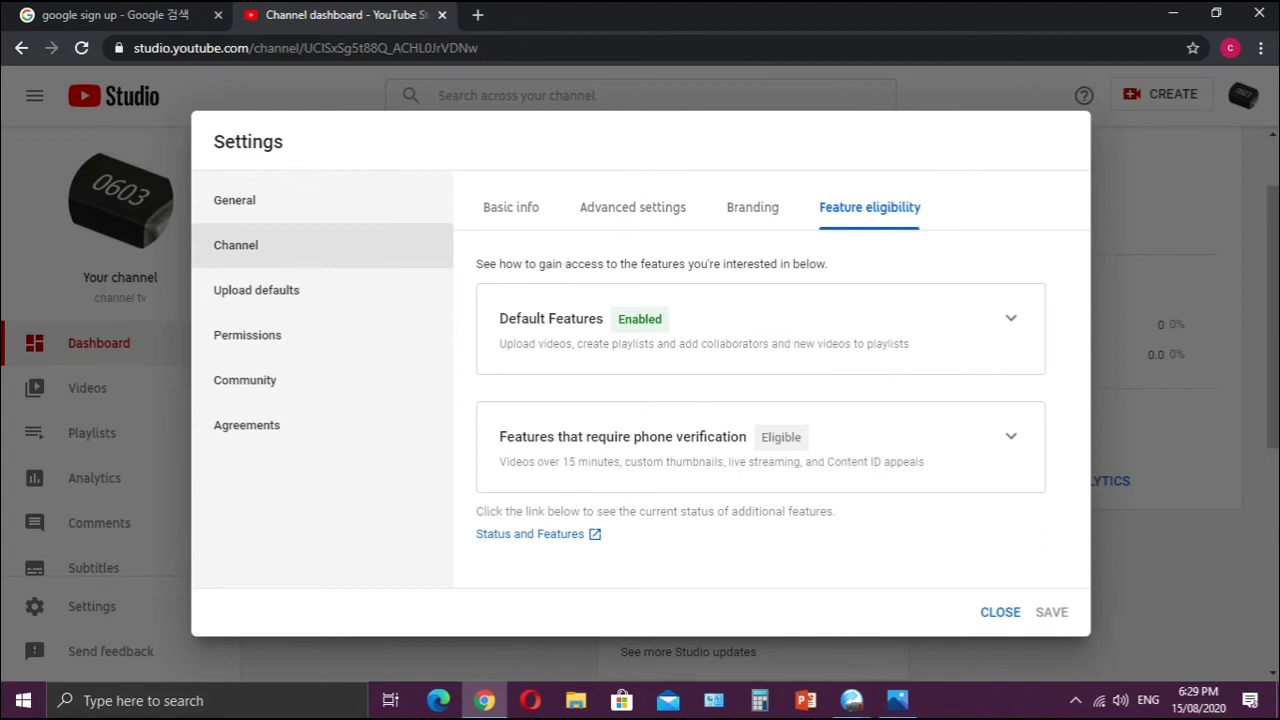
click(1010, 436)
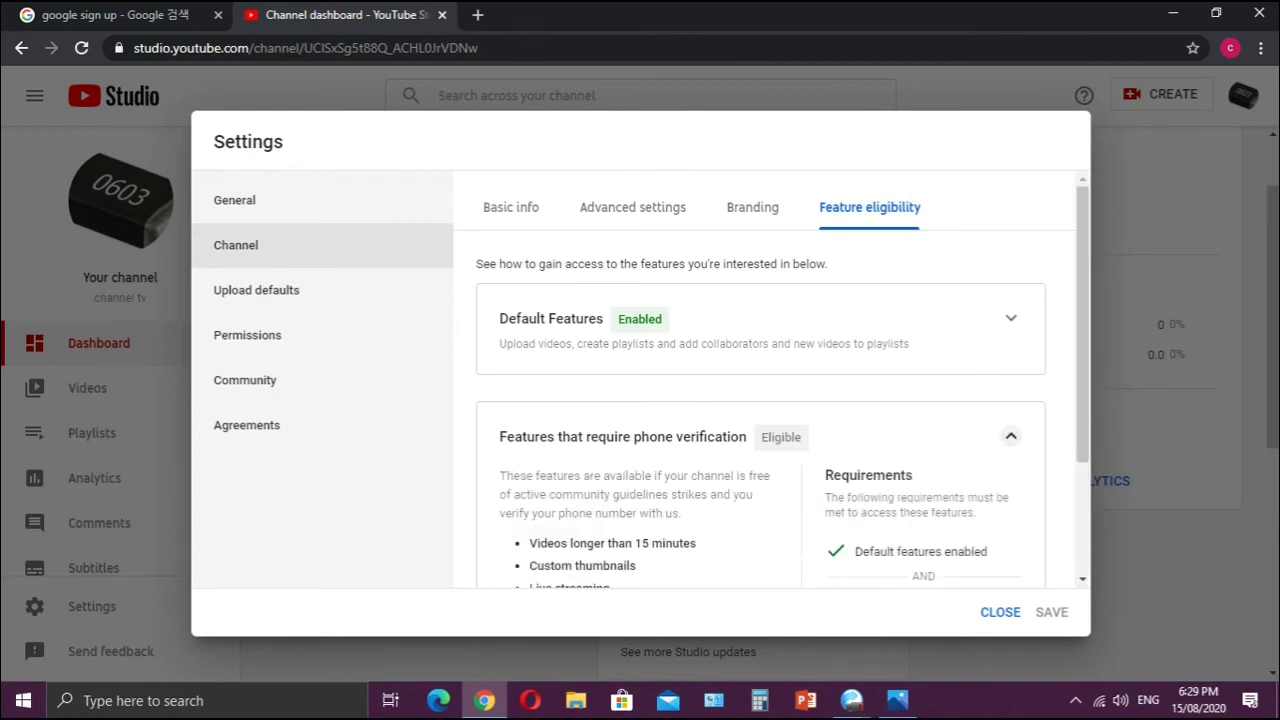
scroll(760, 410, down, 1)
scroll(760, 410, down, 1)
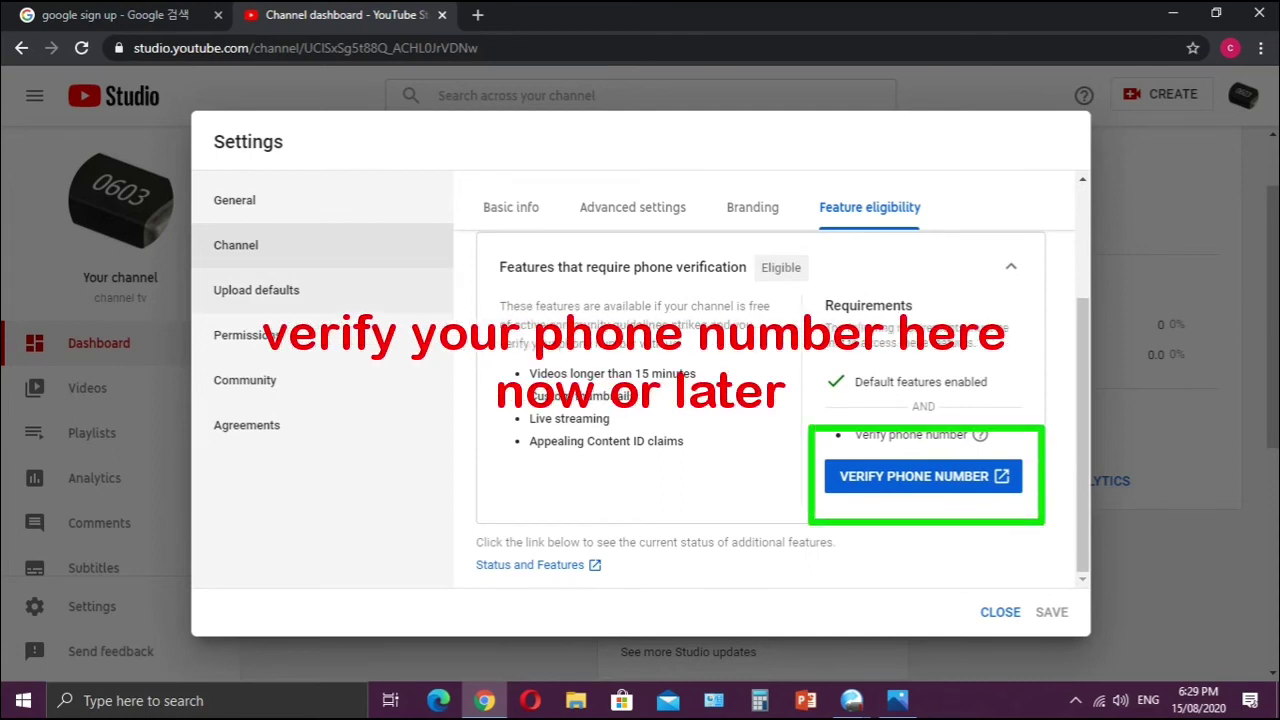
click(256, 290)
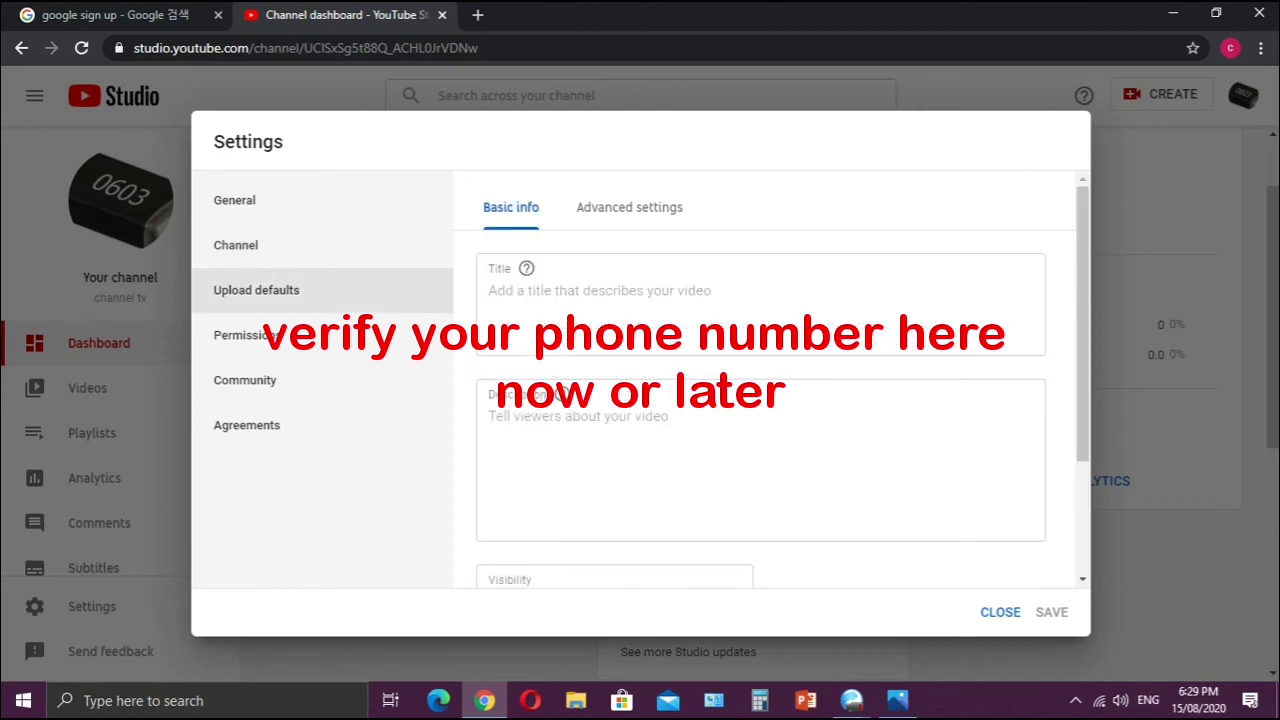
Set the default visibility for new uploads to Private.
click(489, 290)
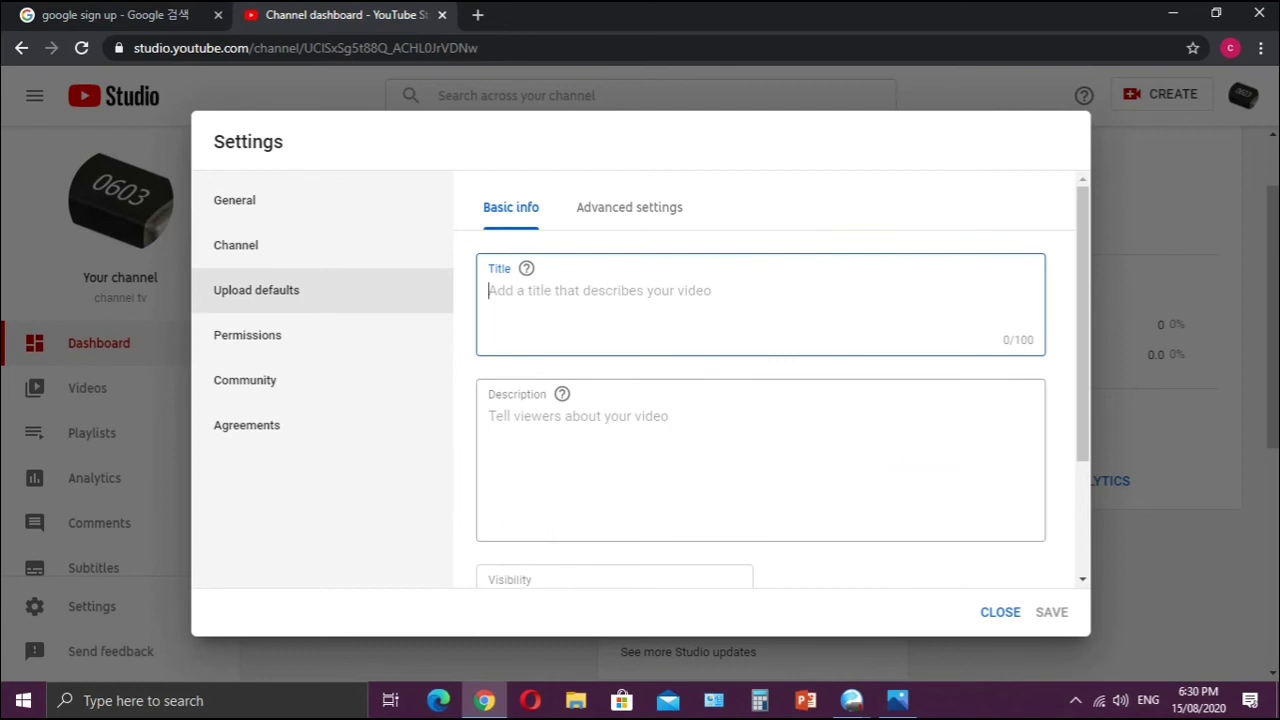
click(489, 416)
scroll(760, 400, down, 2)
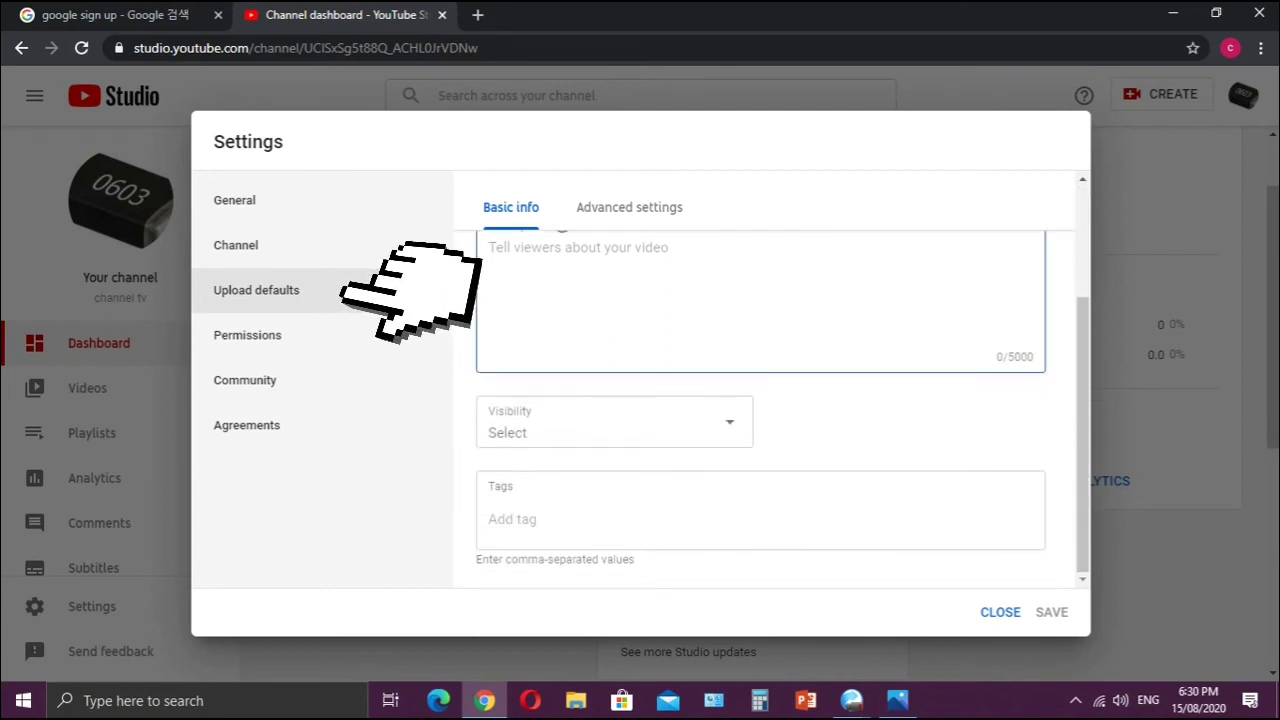
click(614, 421)
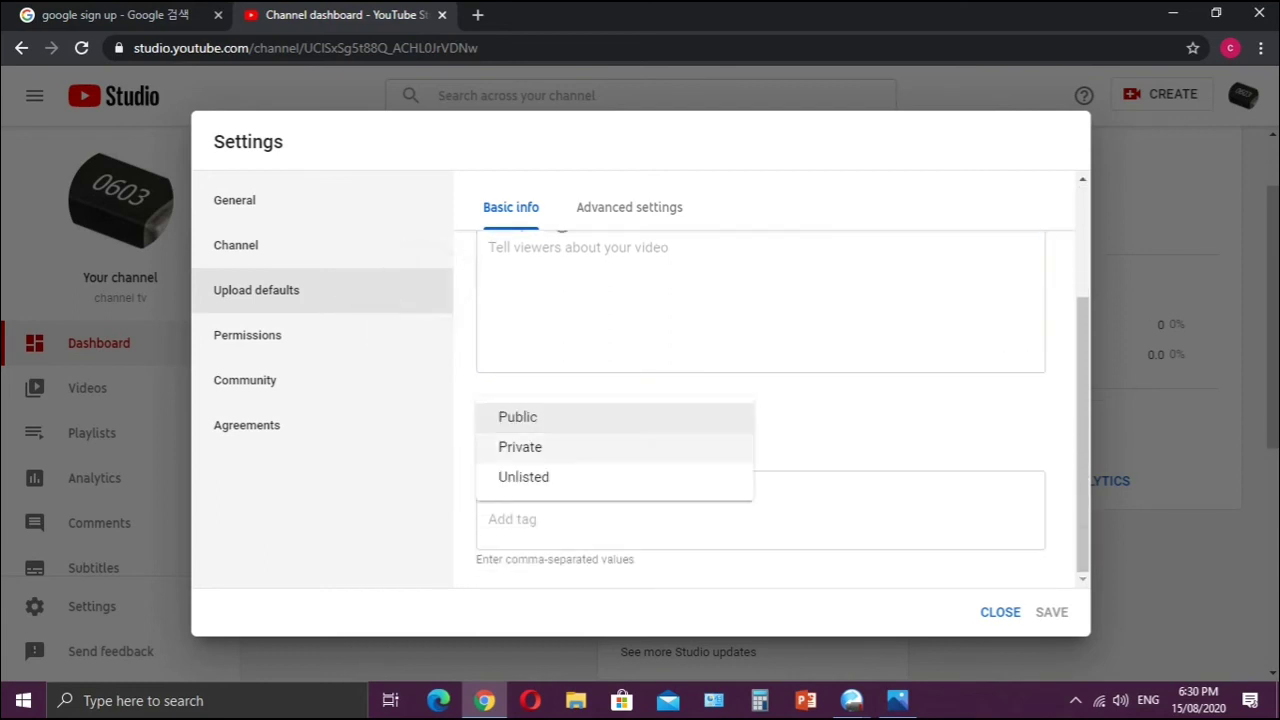
click(553, 445)
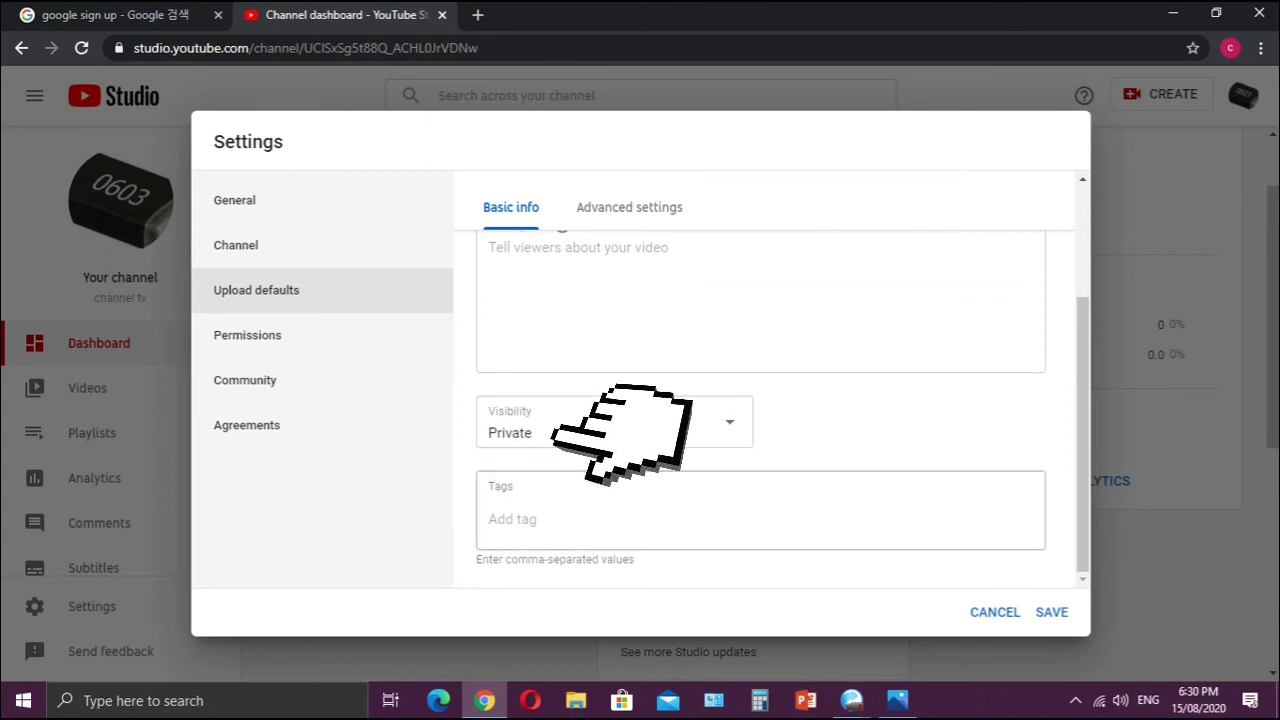
Add the default upload tags channel tv, tv and channel.
click(660, 522)
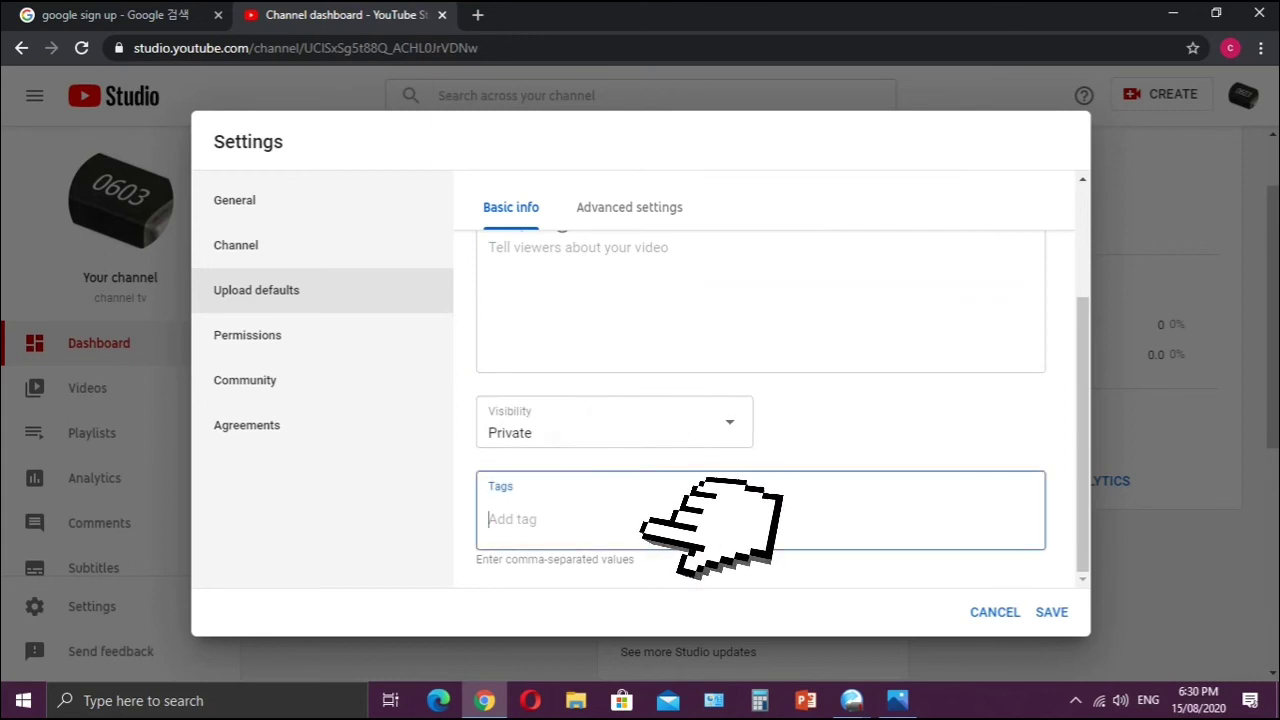
text(channe)
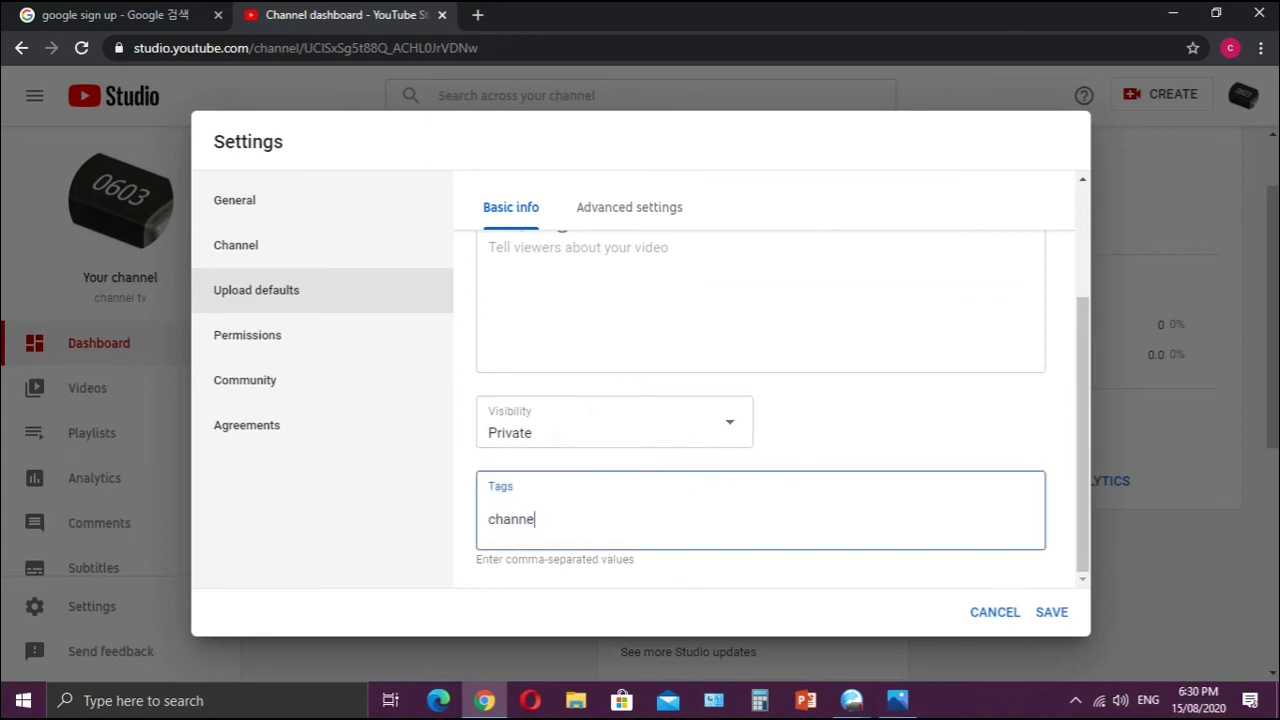
text(l tv)
key(Return)
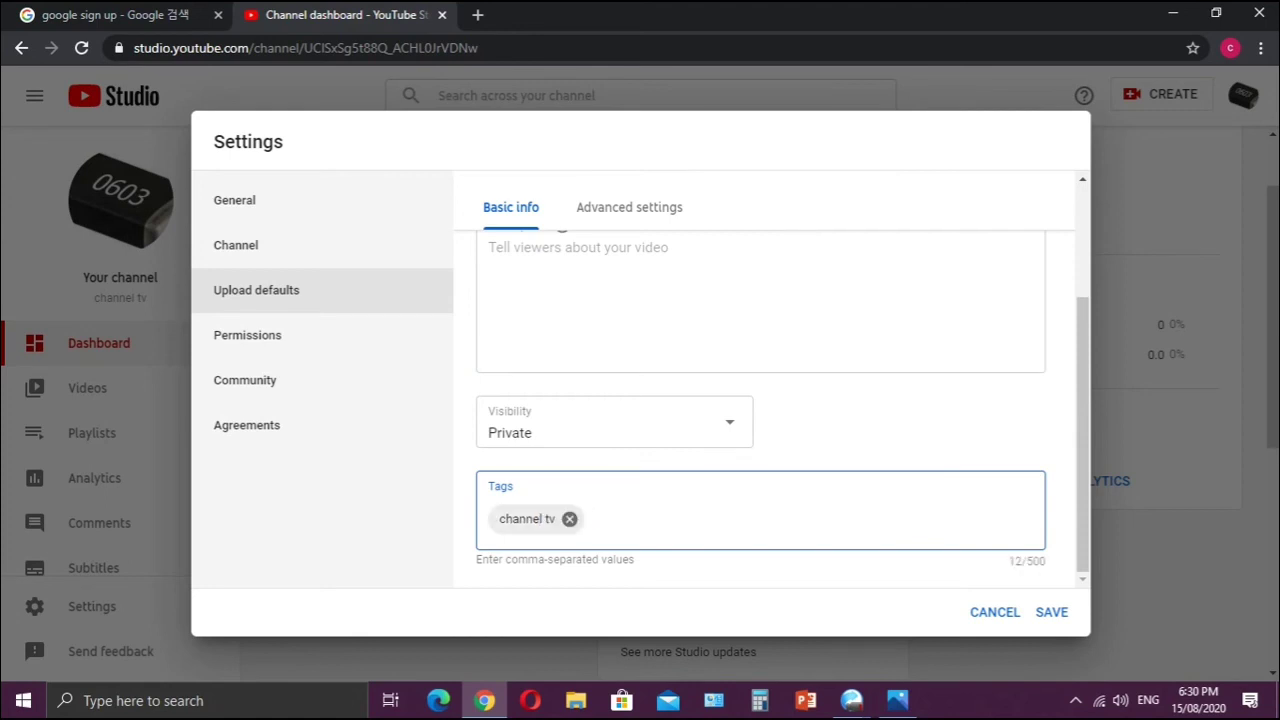
text(tv)
key(Return)
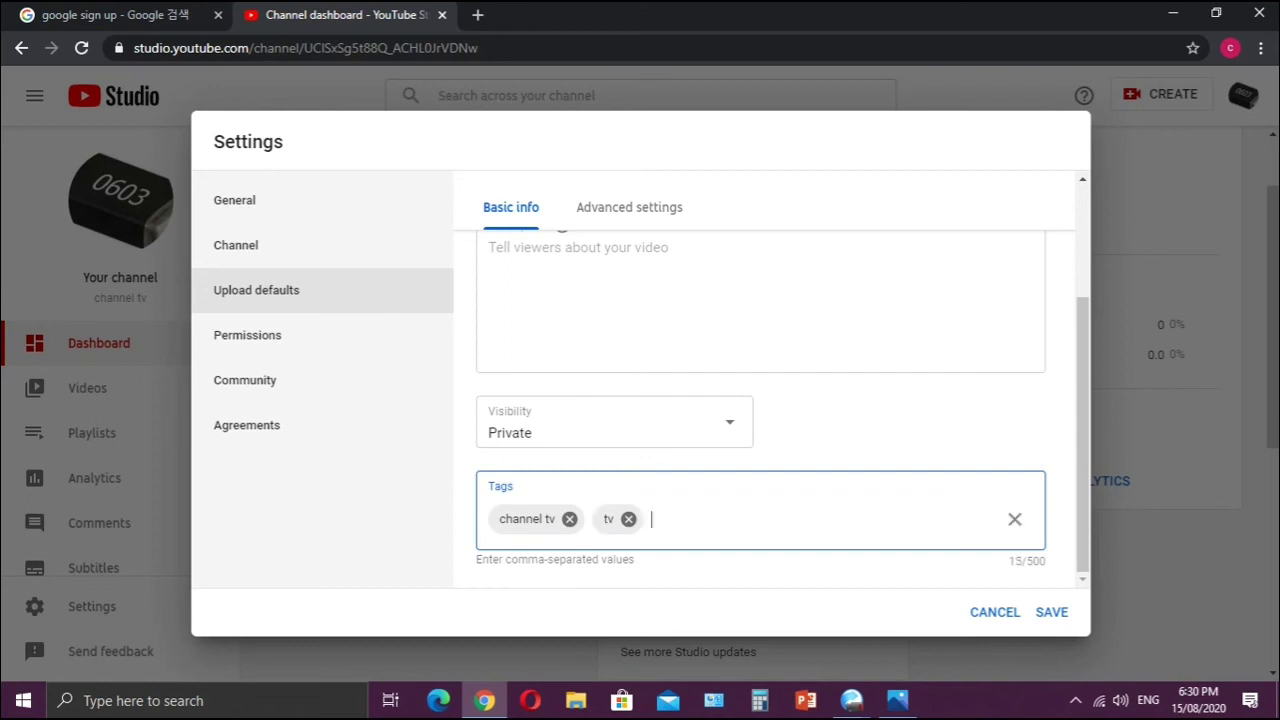
text(channel)
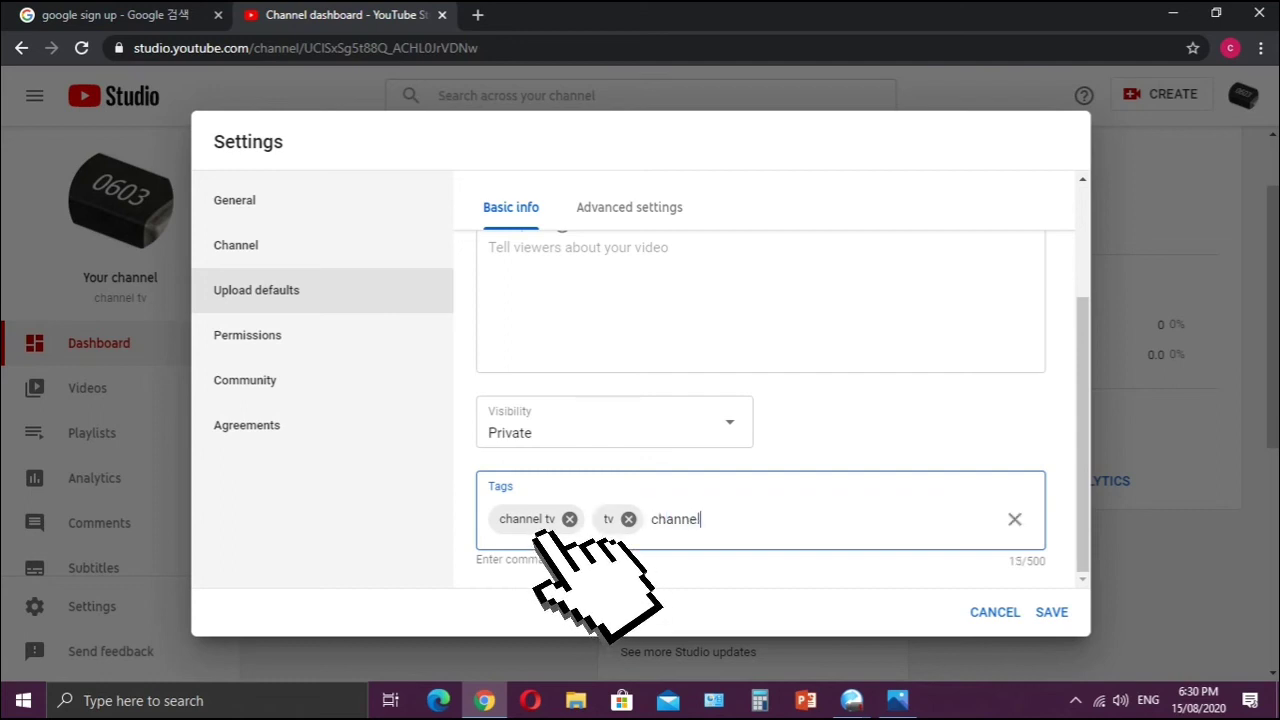
key(Return)
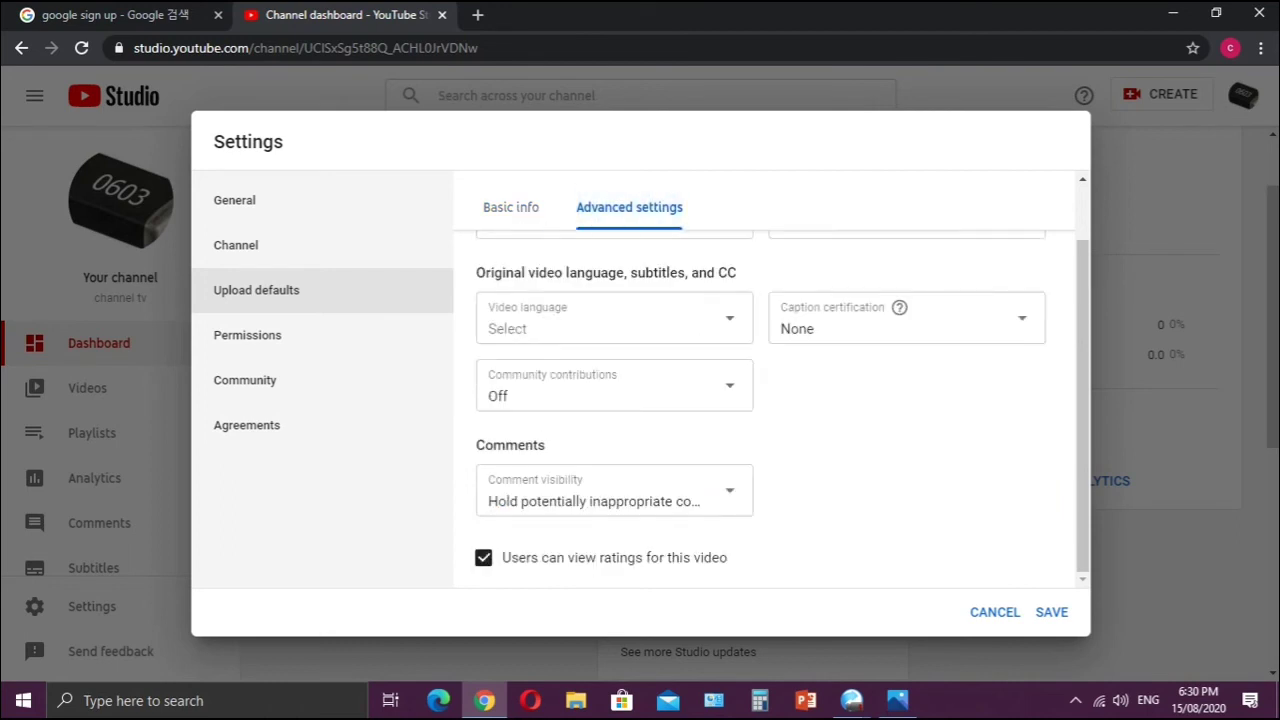
Choose English as the default video language for uploads.
click(719, 334)
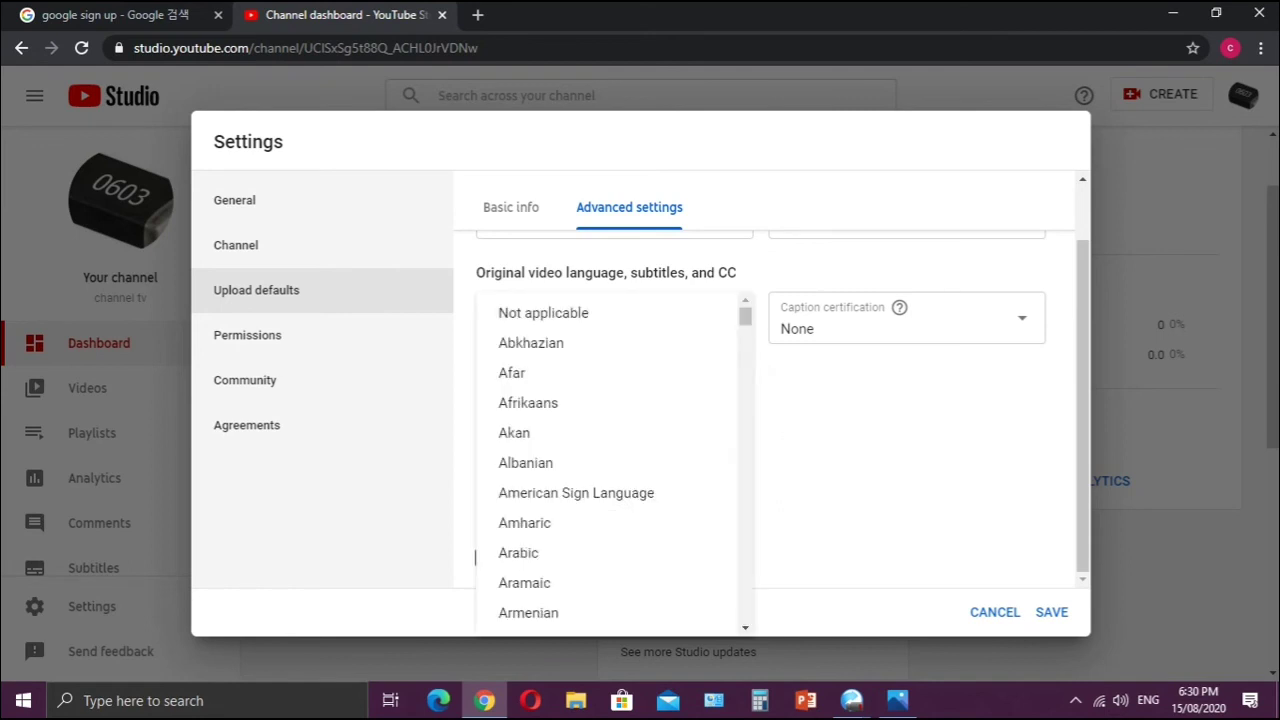
scroll(610, 460, down, 8)
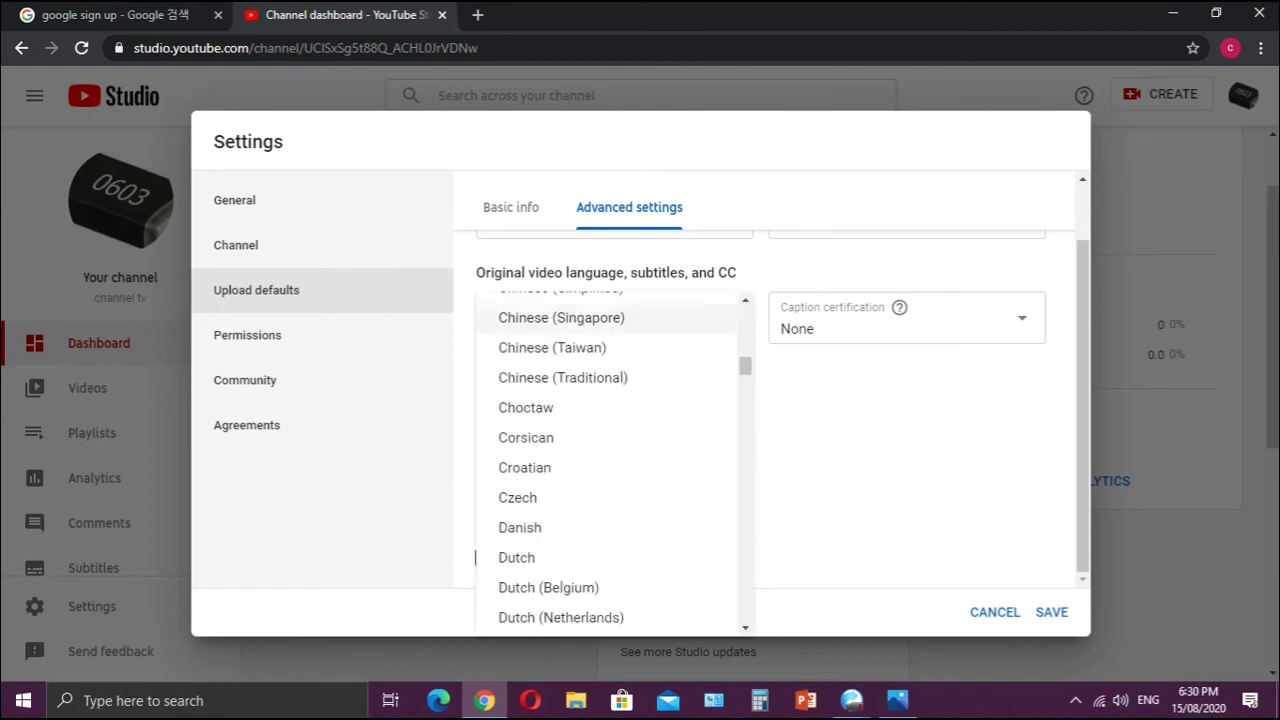
scroll(610, 460, down, 6)
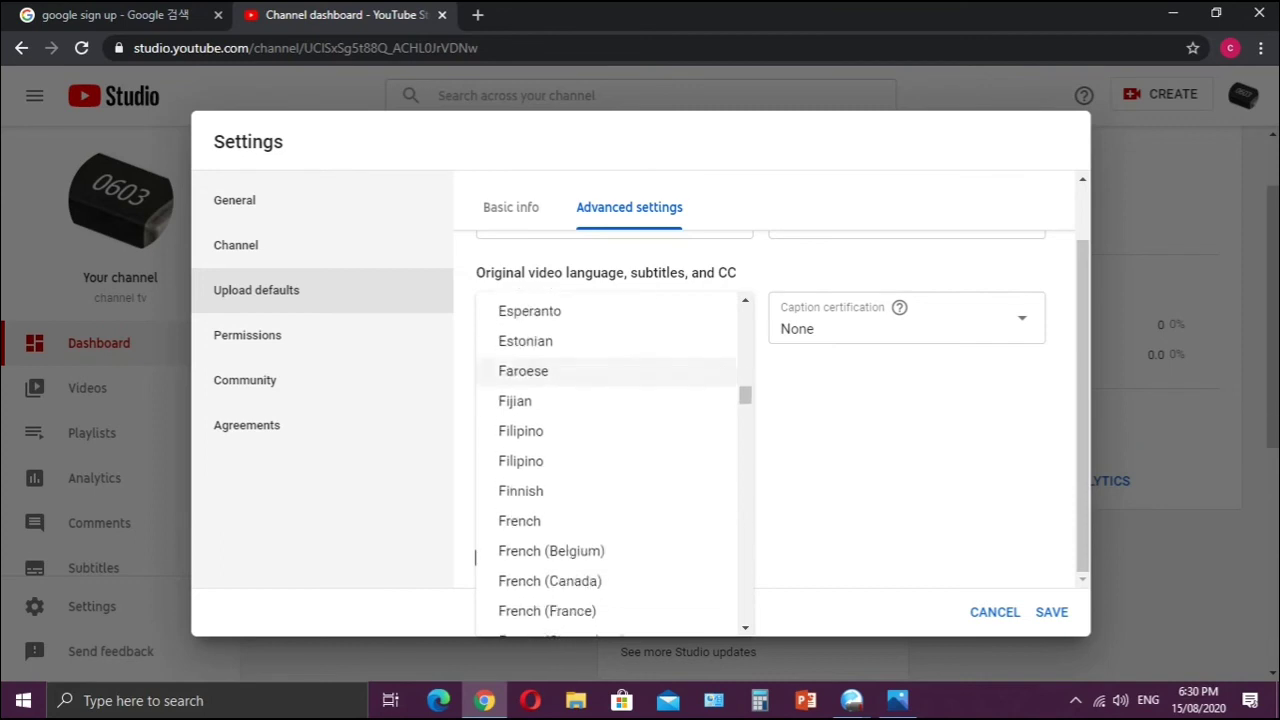
scroll(610, 470, down, 1)
scroll(610, 460, down, 2)
scroll(610, 460, up, 5)
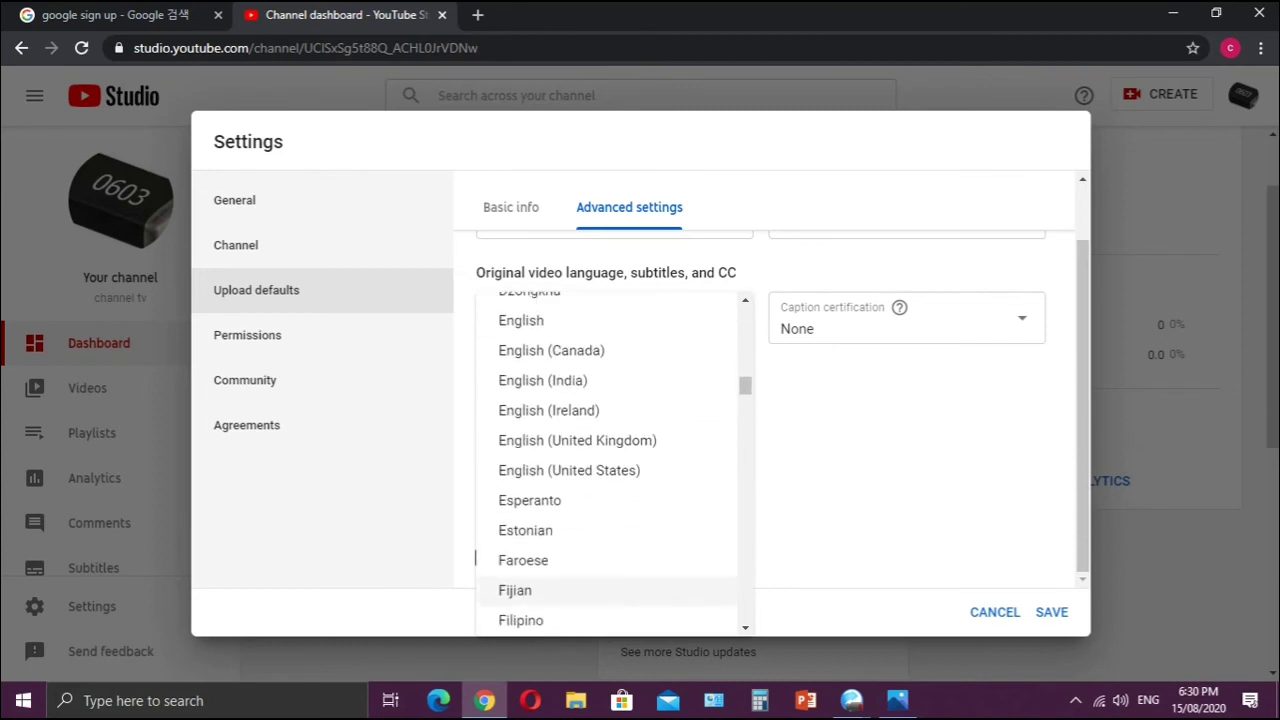
click(521, 320)
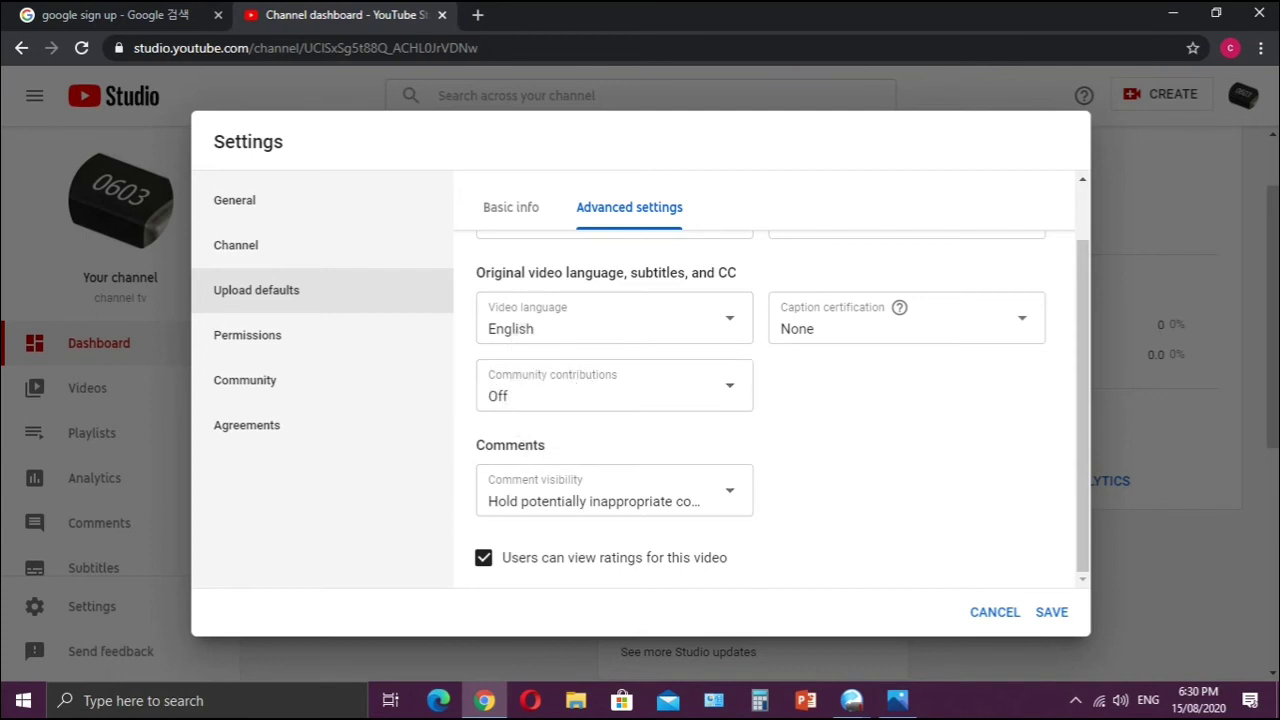
Save the upload defaults and reopen the channel Settings.
scroll(770, 400, up, 1)
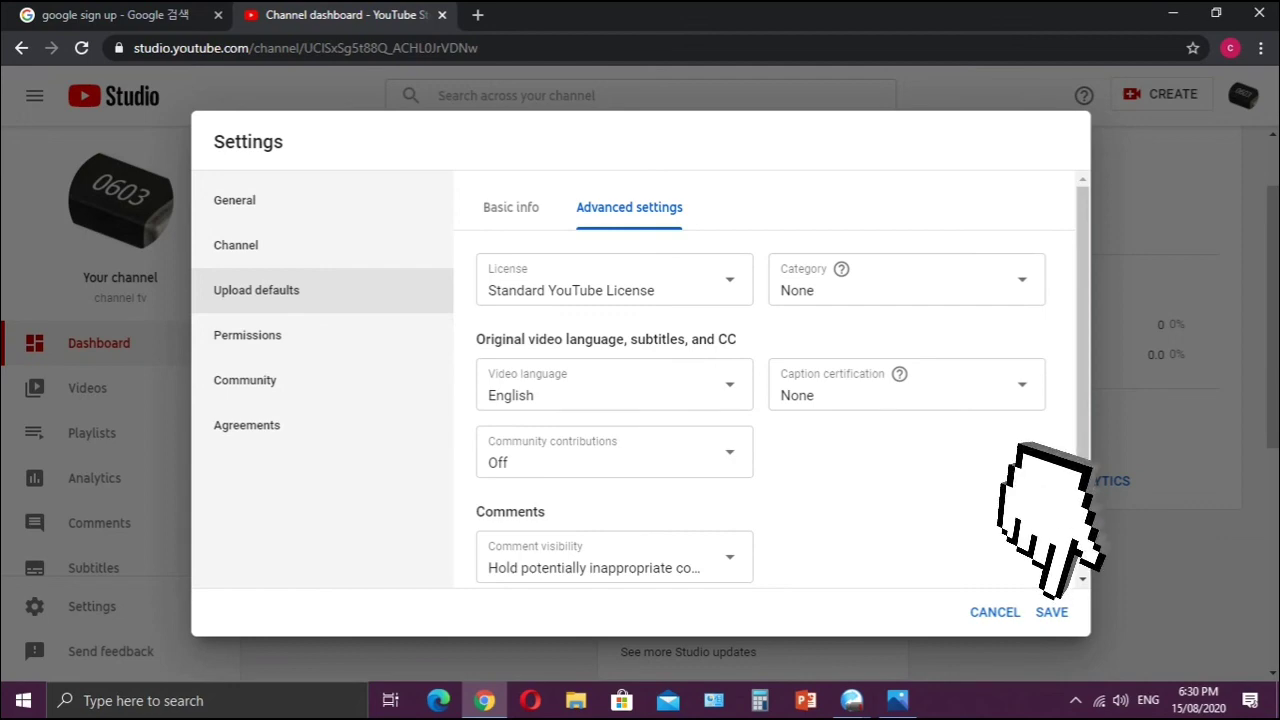
click(1052, 612)
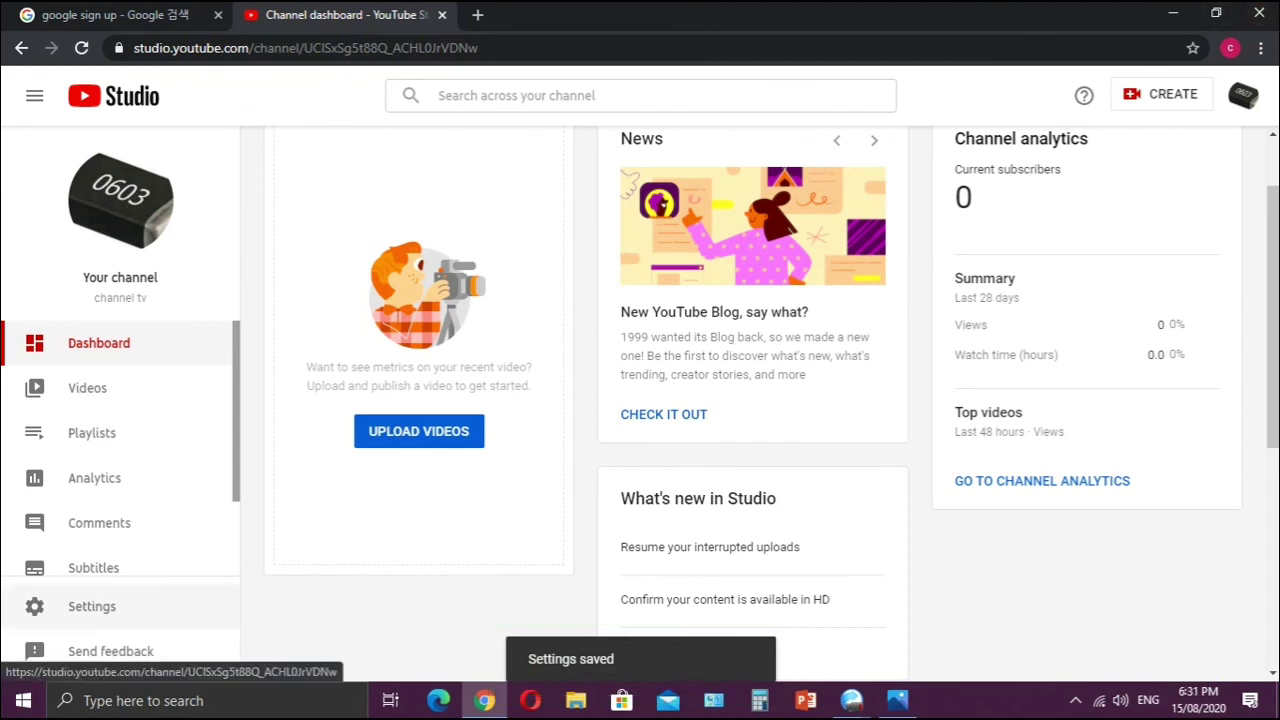
click(92, 606)
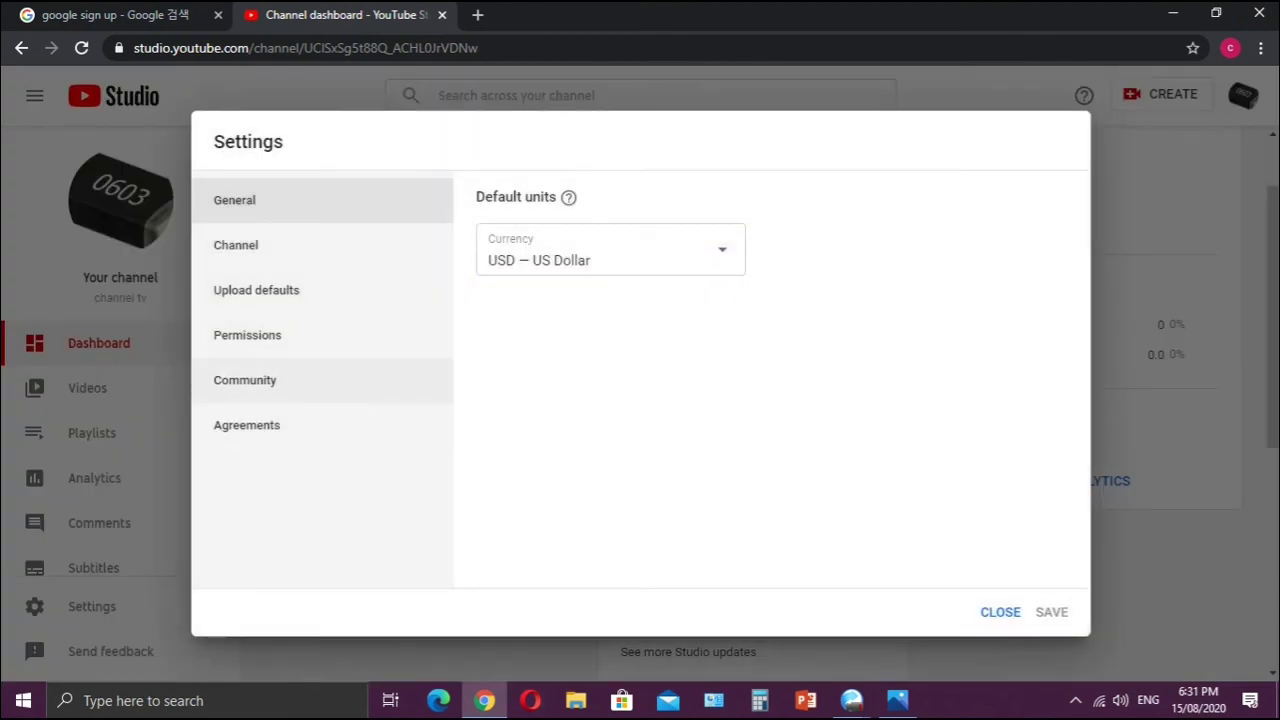
Look over the Community automated filters, close Settings, and open Your channel from the avatar menu.
click(245, 380)
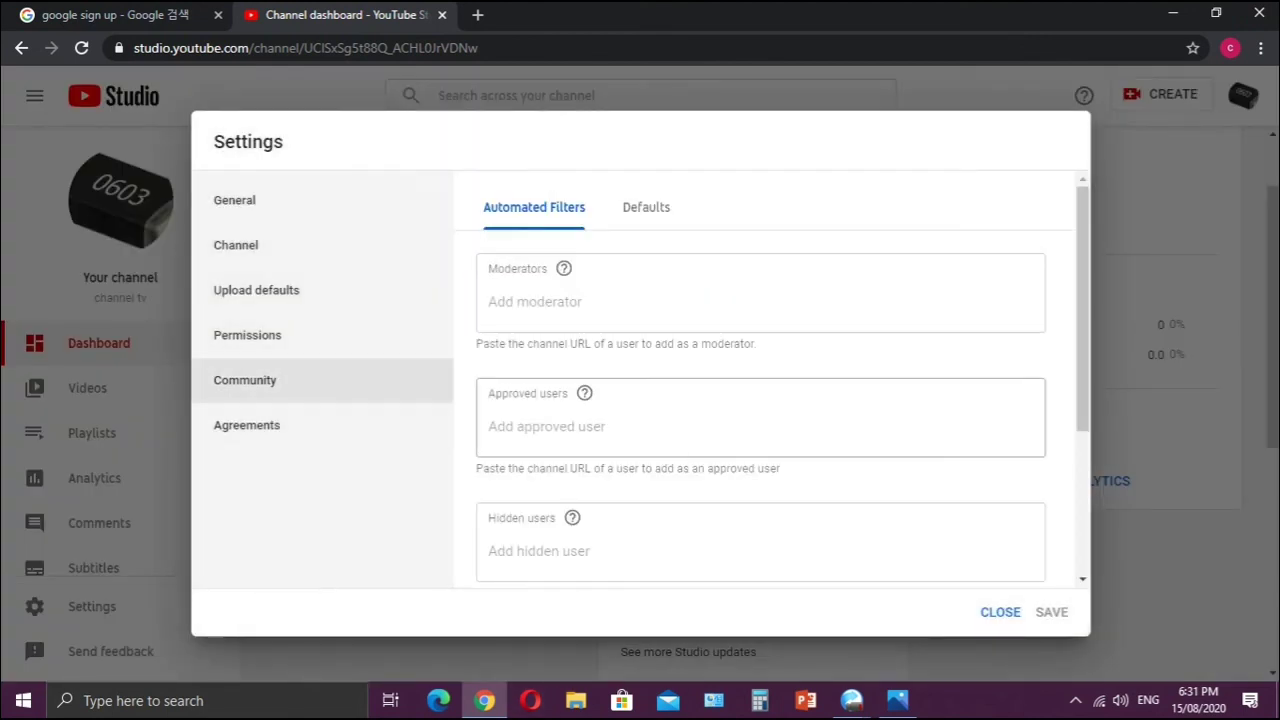
scroll(760, 400, down, 3)
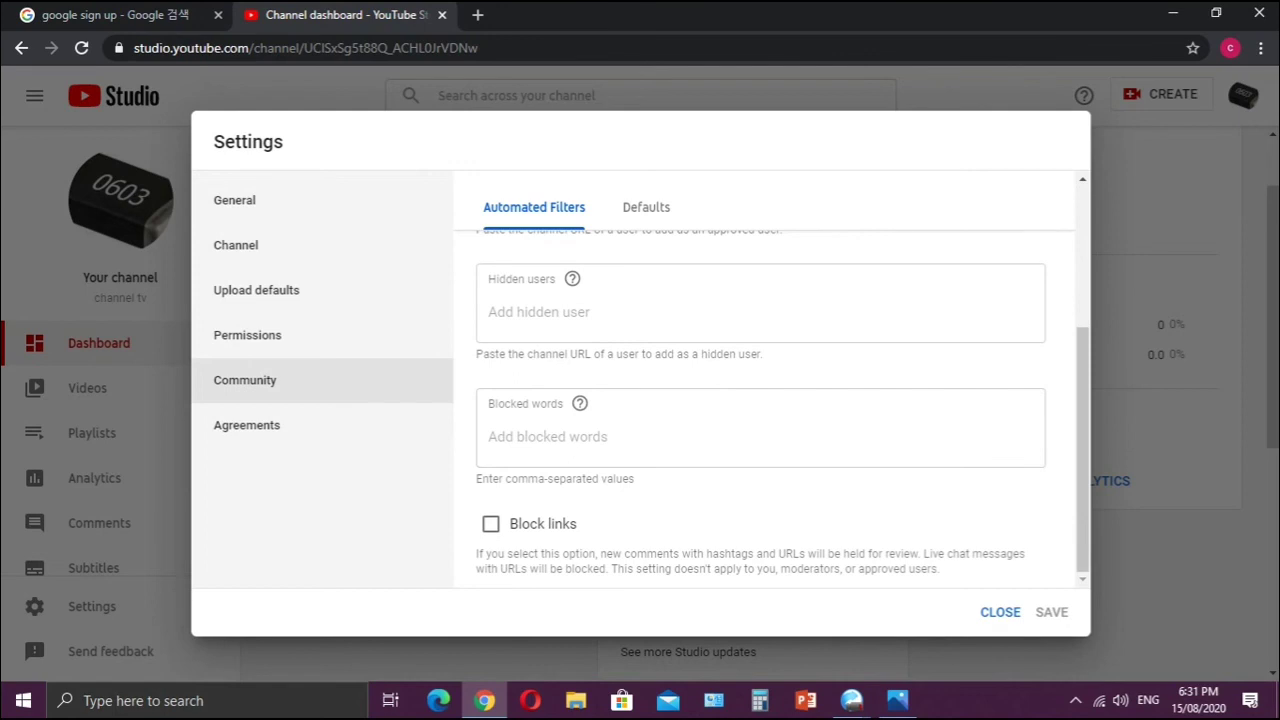
click(1000, 612)
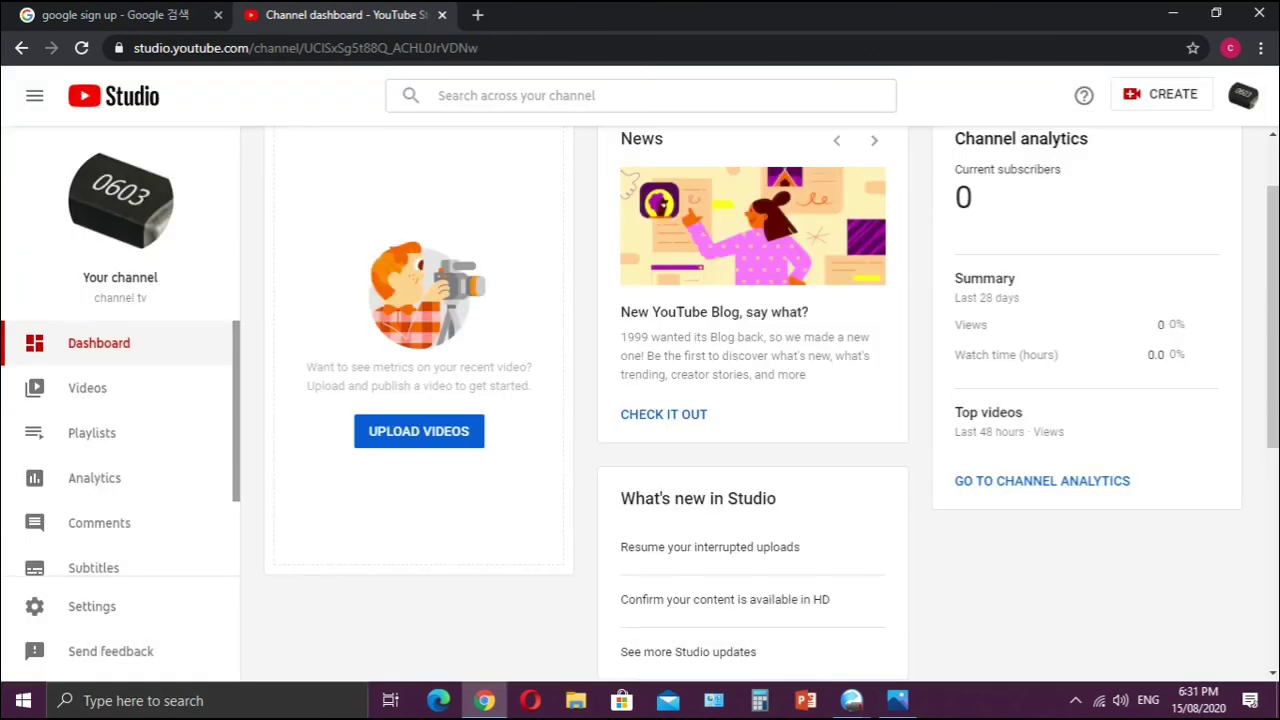
scroll(760, 400, up, 1)
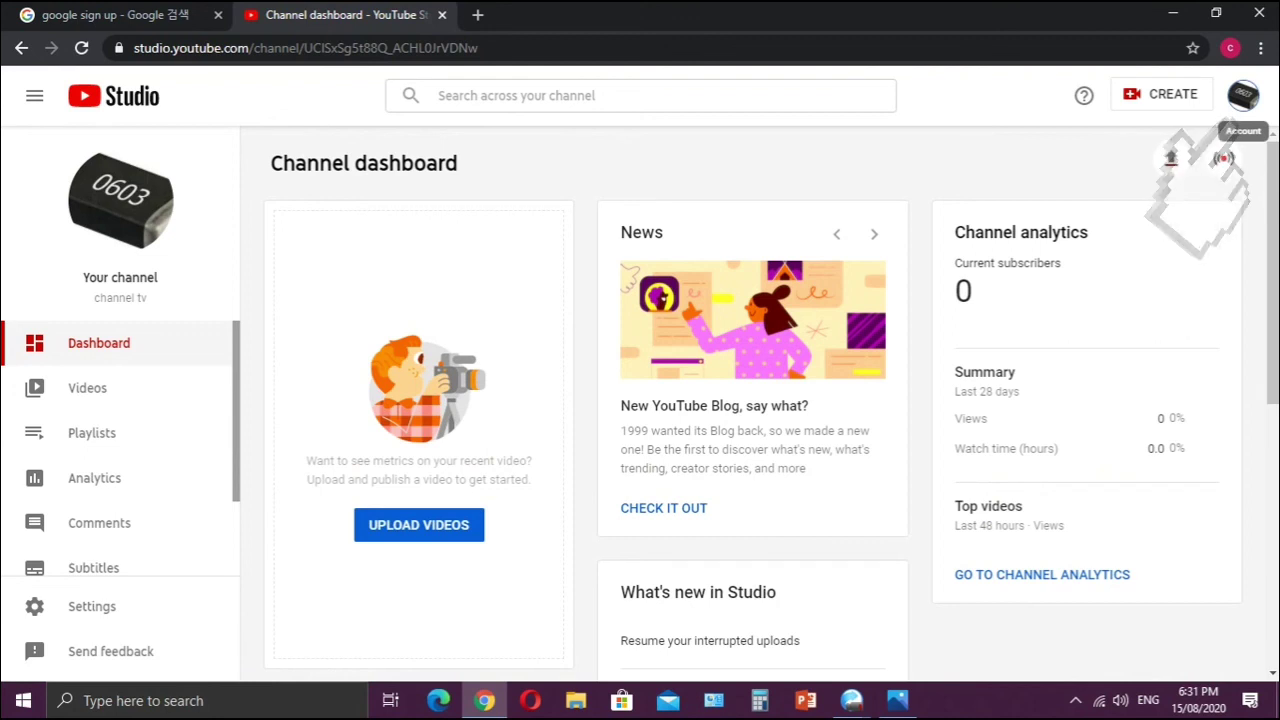
click(1243, 95)
click(1050, 212)
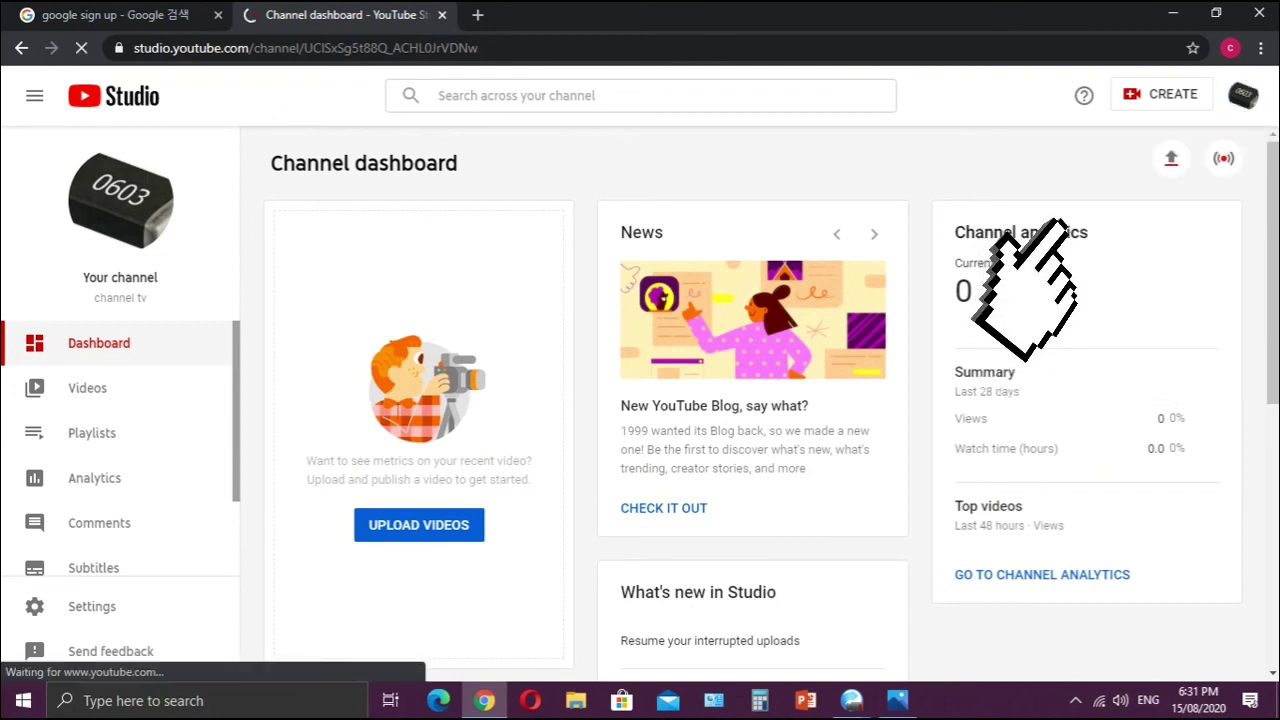